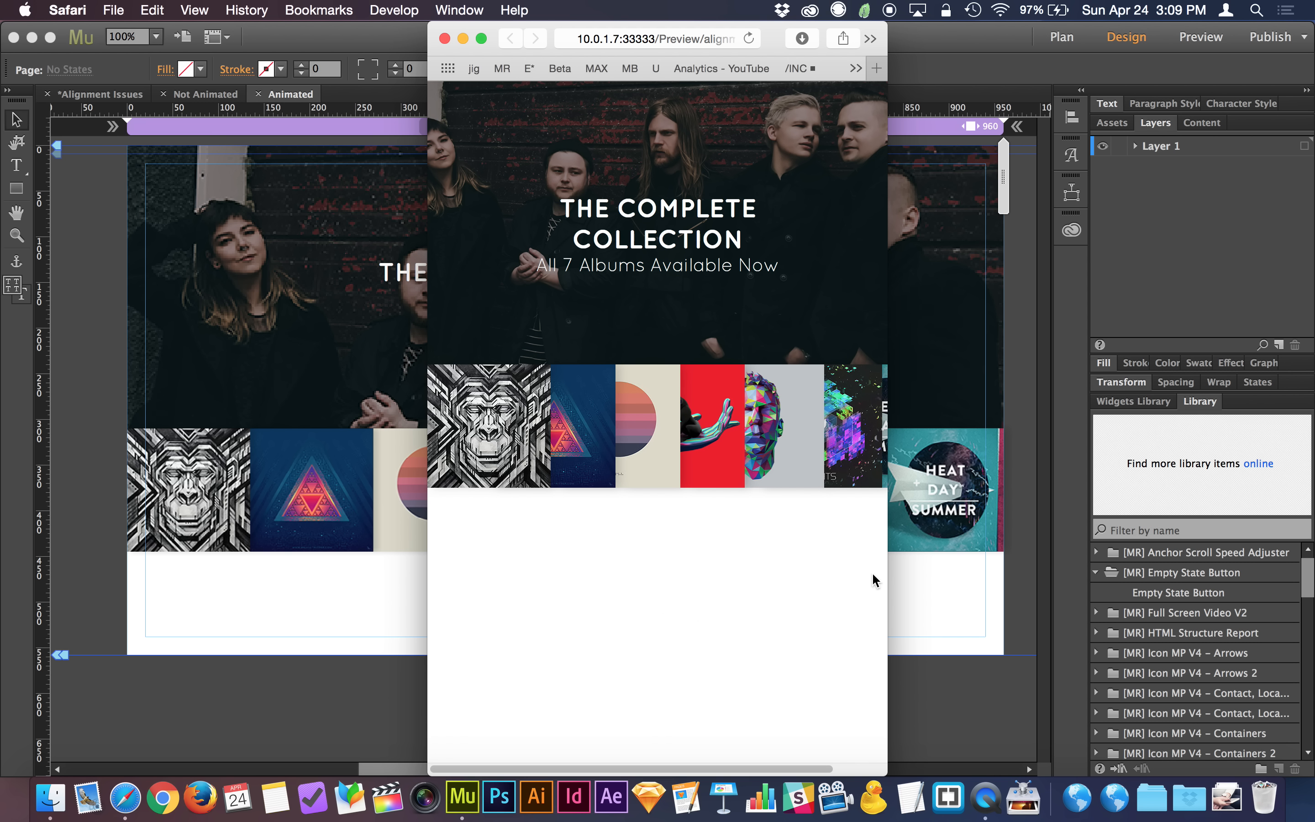
Widen the Safari preview of the Animated page, close it, and switch to the Not Animated page in Adobe Muse
left_click_drag(887, 573, 1013, 553)
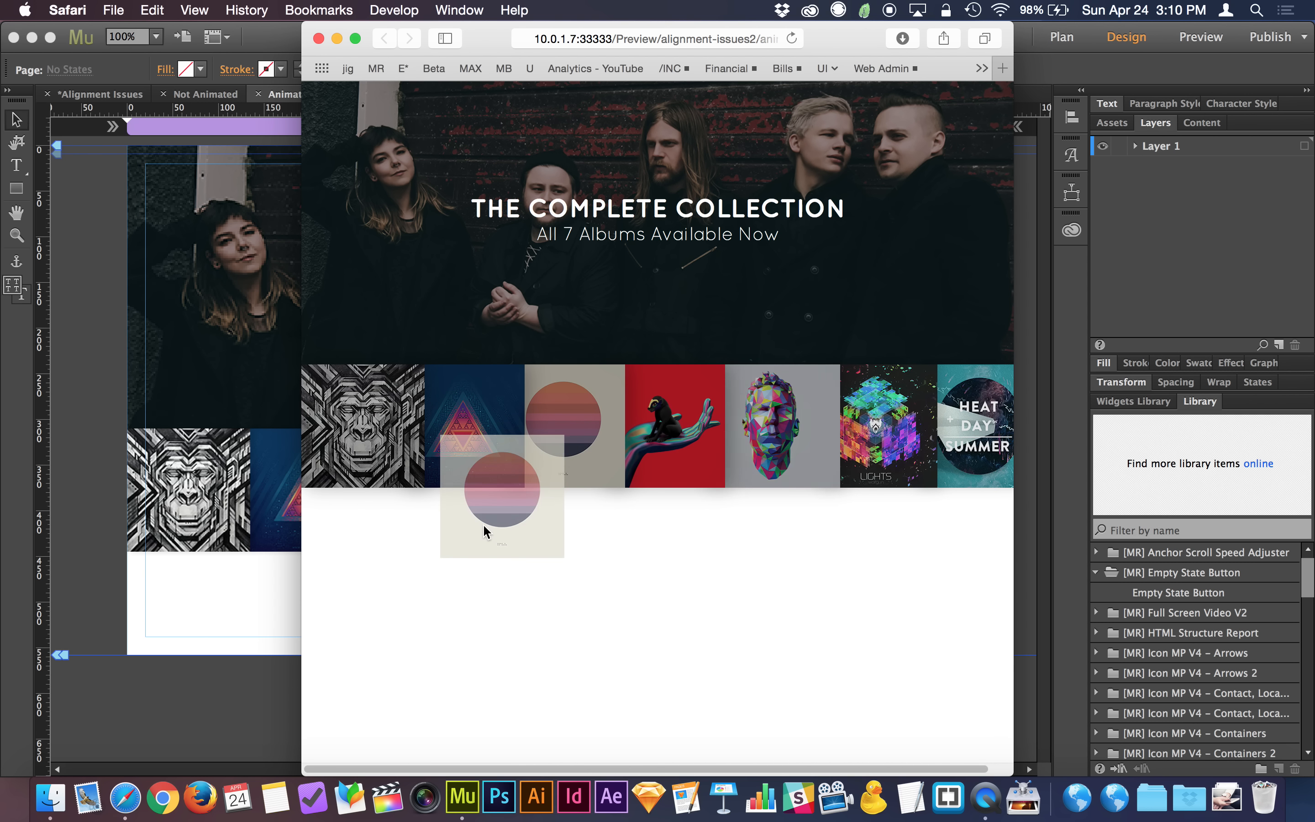
key("cmd+w")
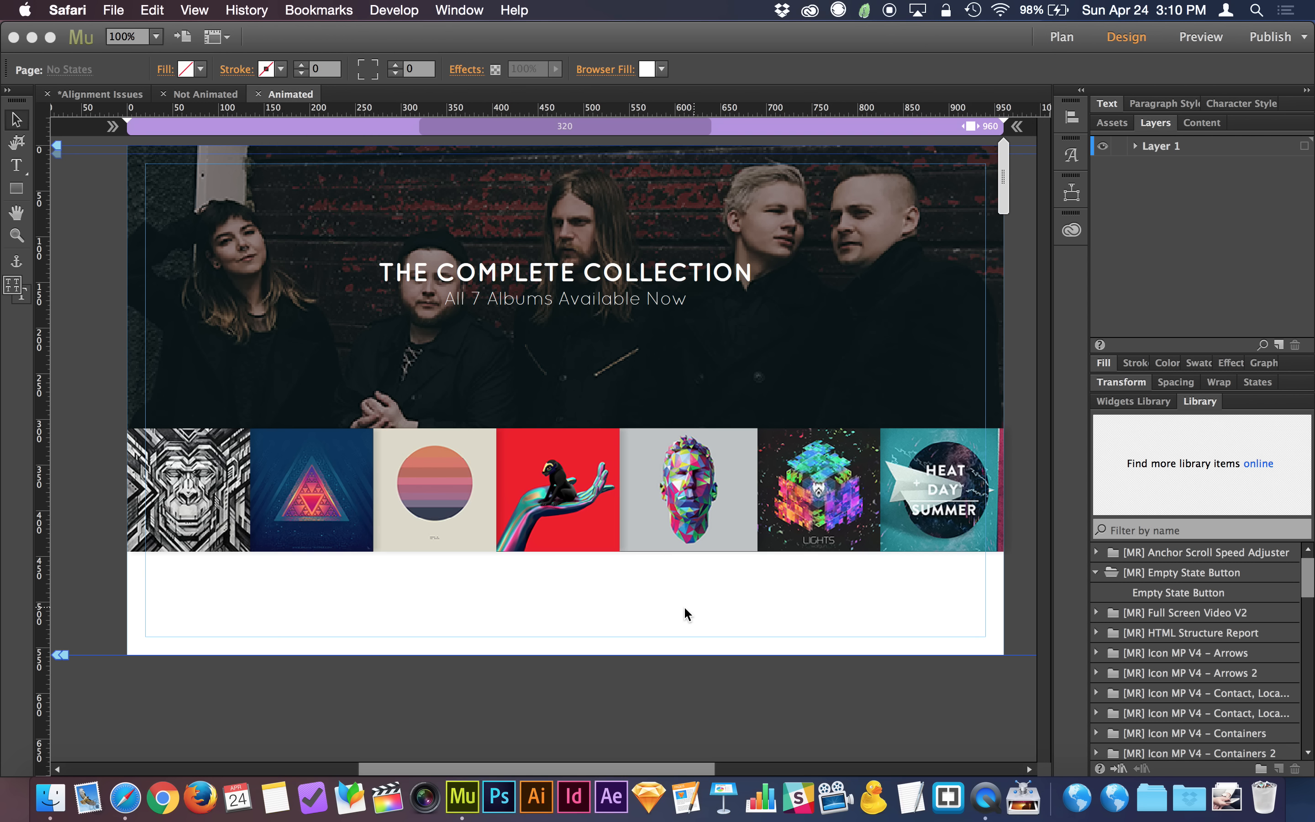
left_click(683, 606)
left_click(216, 96)
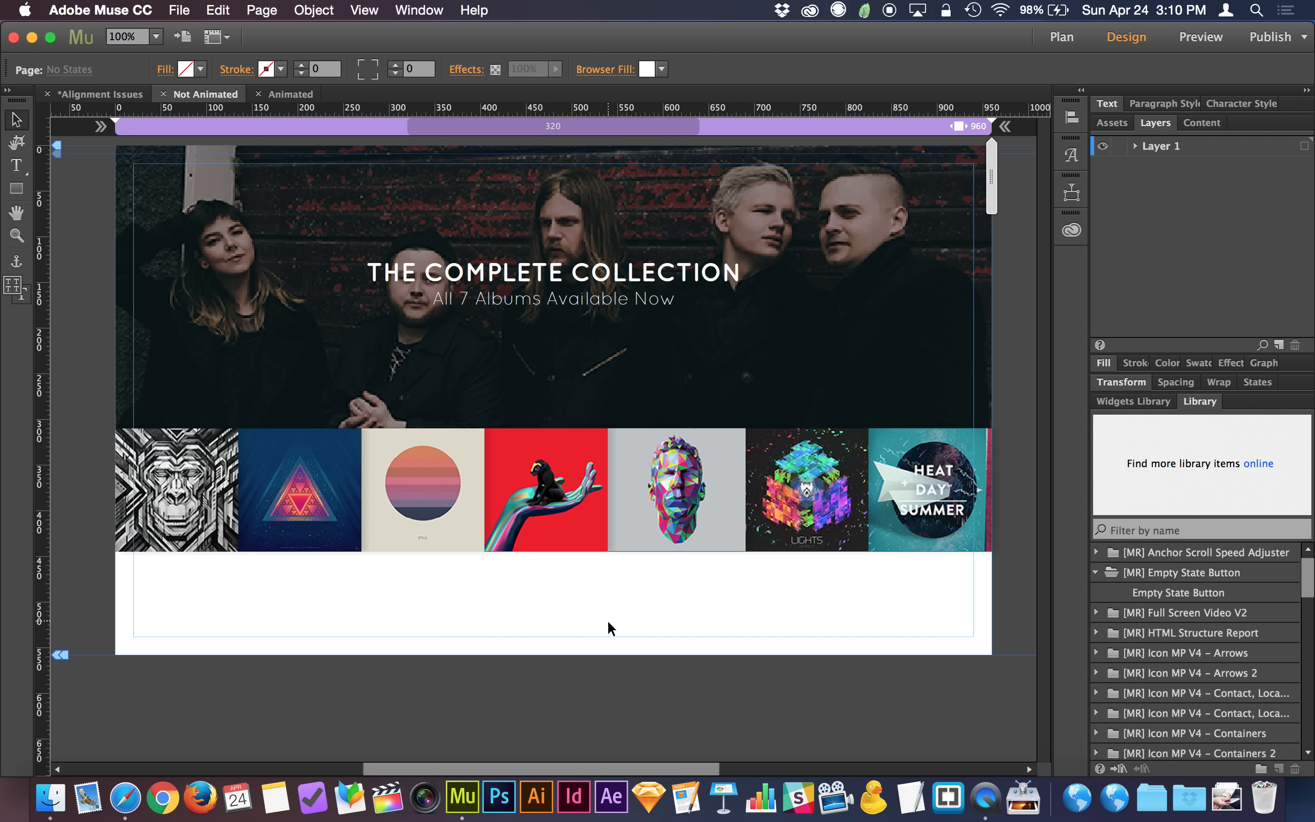
Select album covers one after another on the Not Animated page to inspect them as separate image frames
left_click(205, 530)
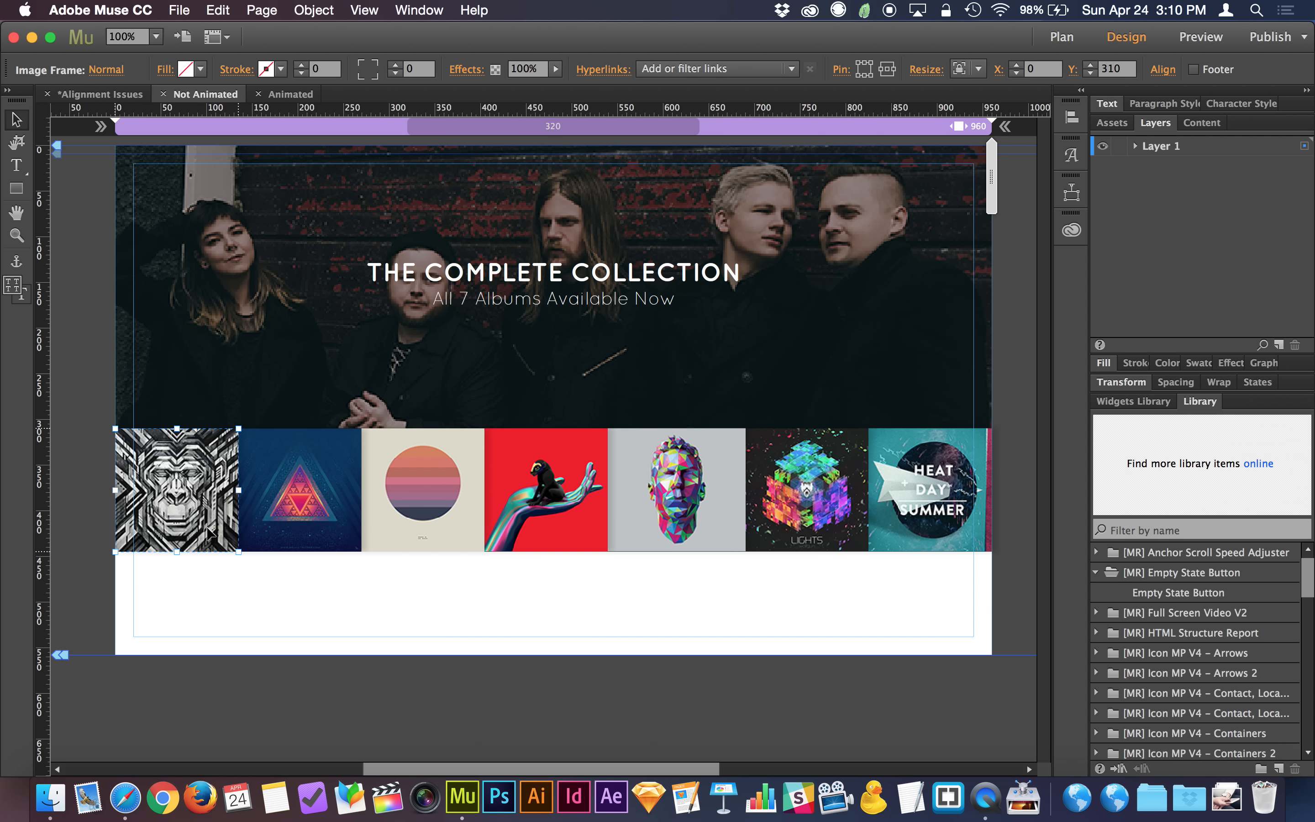
left_click(403, 511)
left_click(546, 497)
left_click(674, 496)
left_click(816, 479)
left_click(921, 479)
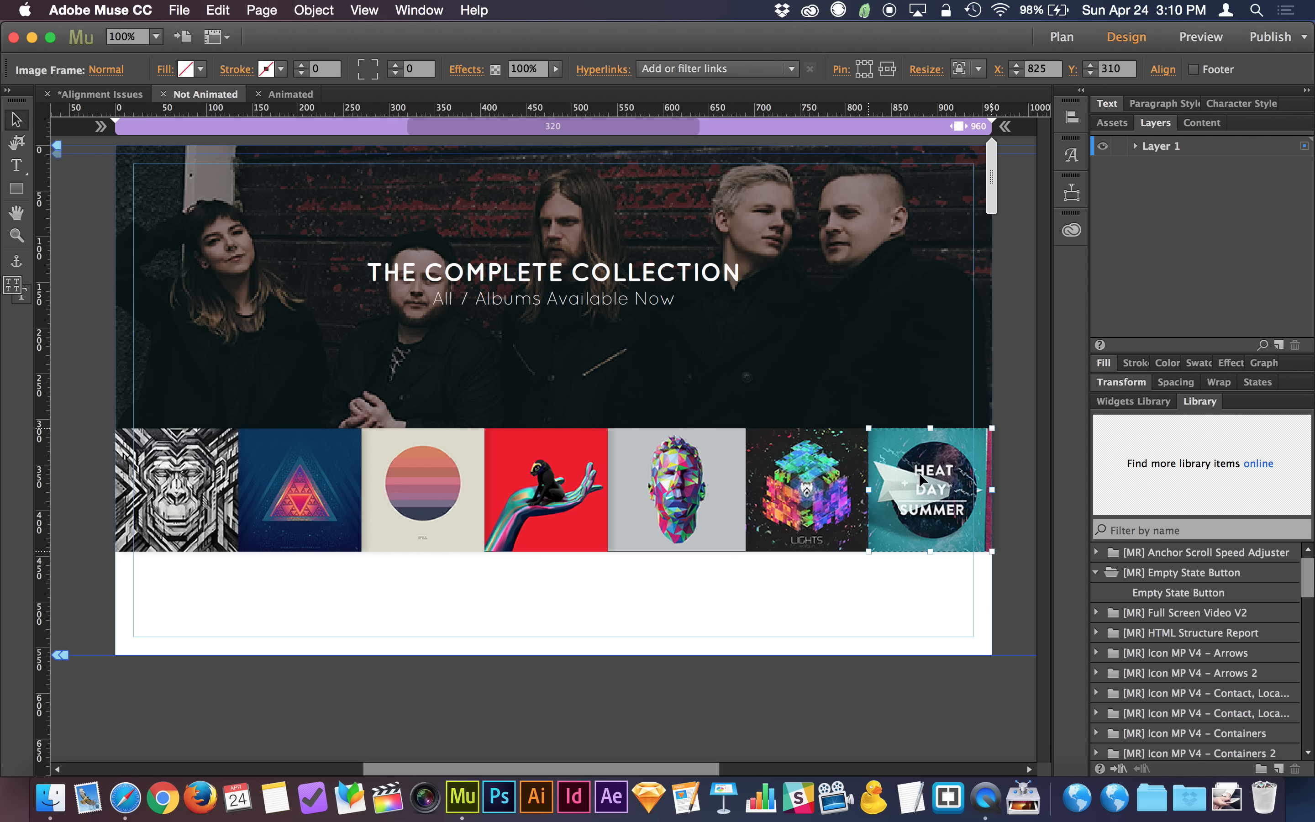
Check the gorilla cover with Resize set to None, previewing the page at a narrower width before returning to the 960 breakpoint
left_click(203, 514)
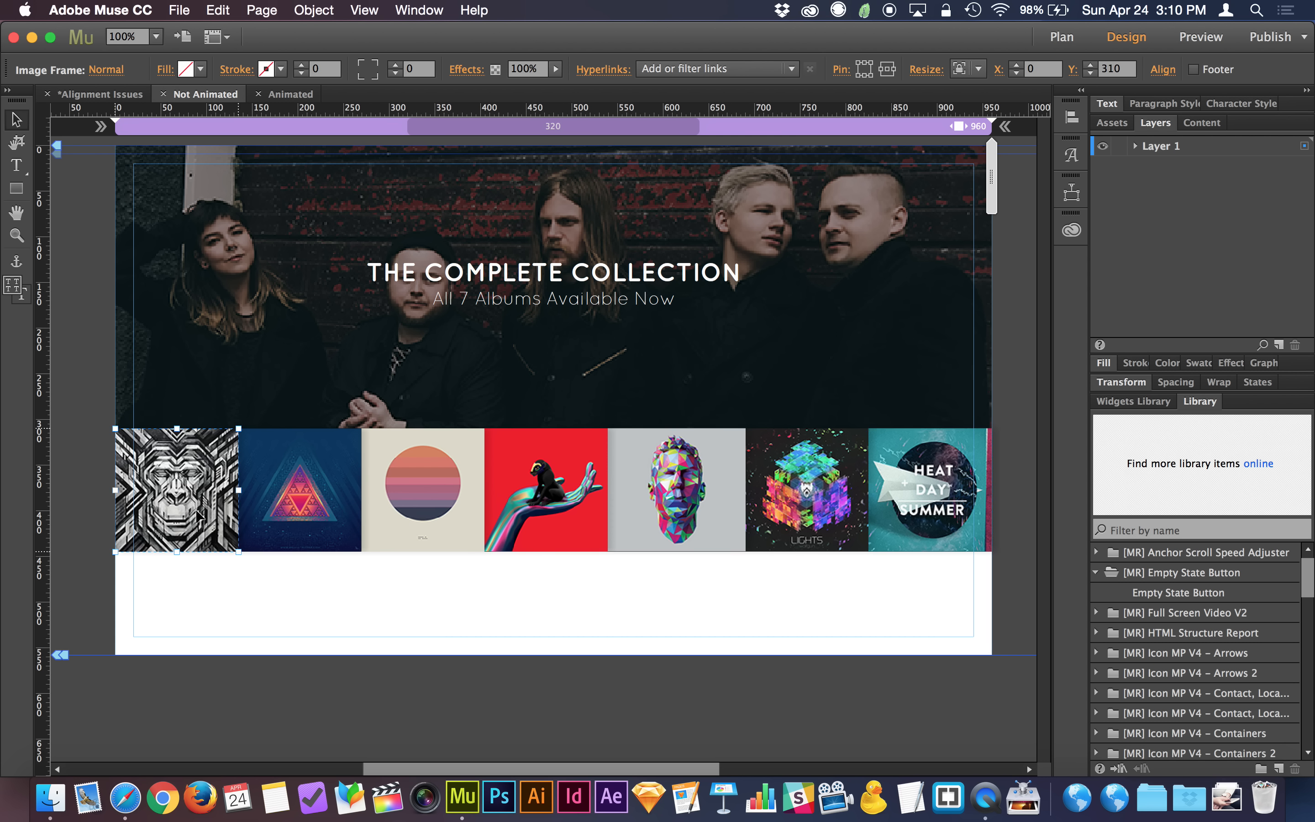
left_click(977, 69)
left_click(983, 90)
left_click_drag(992, 191, 853, 223)
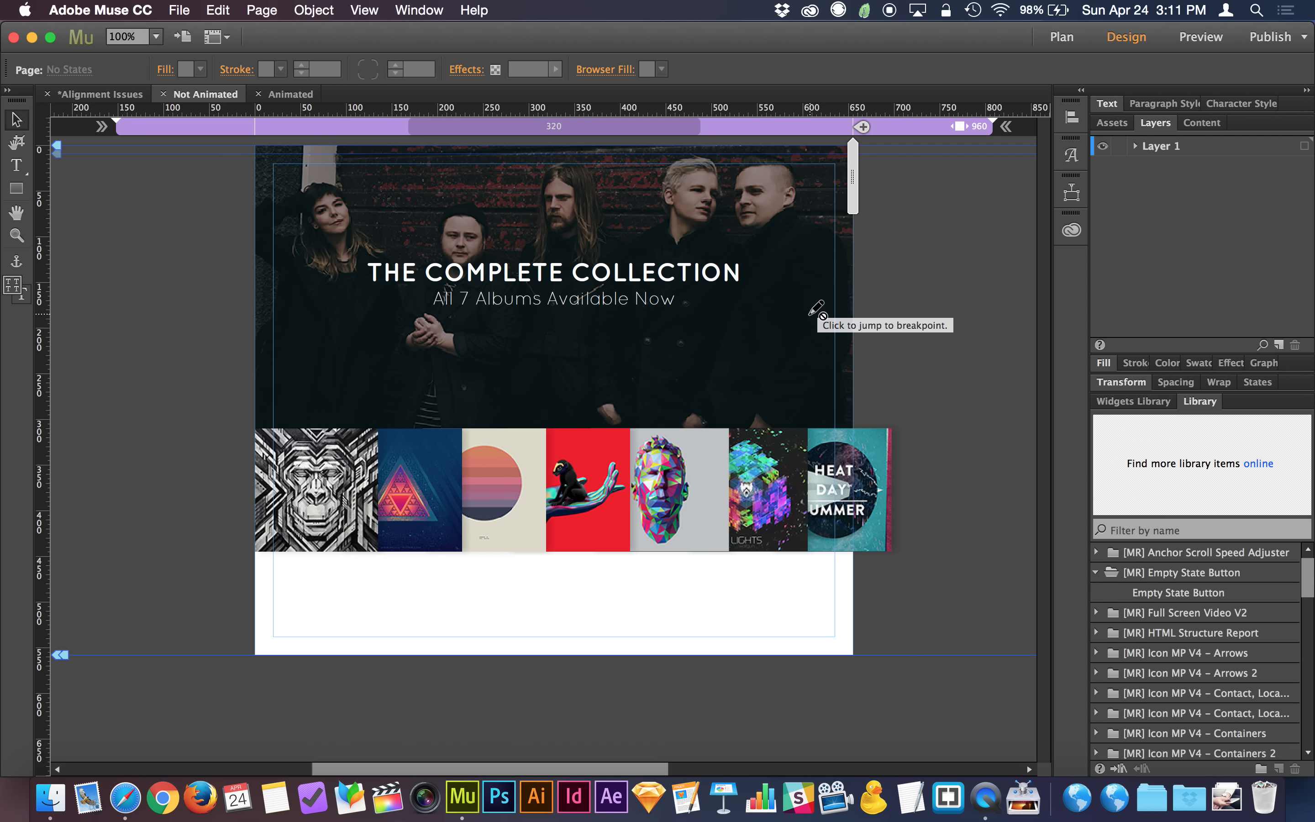
left_click(815, 310)
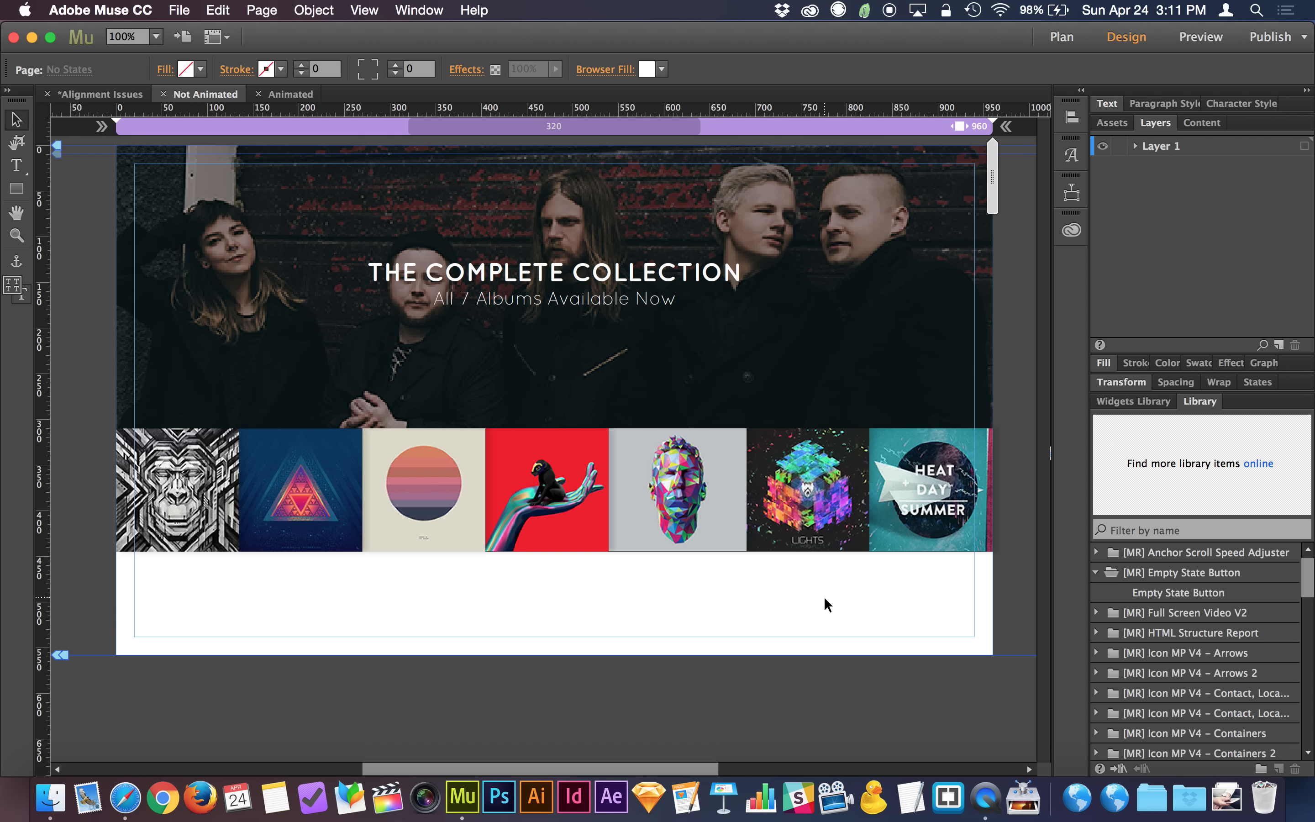
left_click(1168, 403)
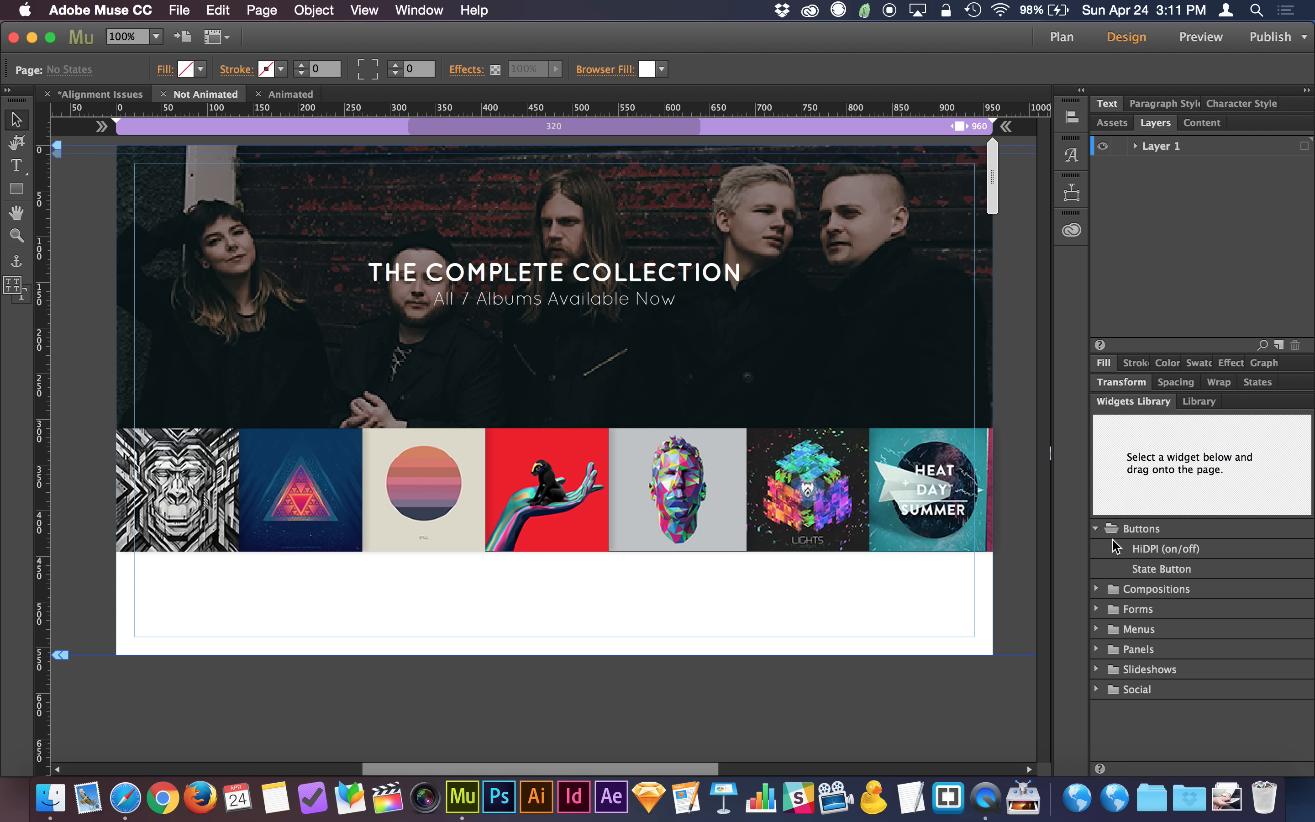
left_click_drag(1174, 571, 581, 598)
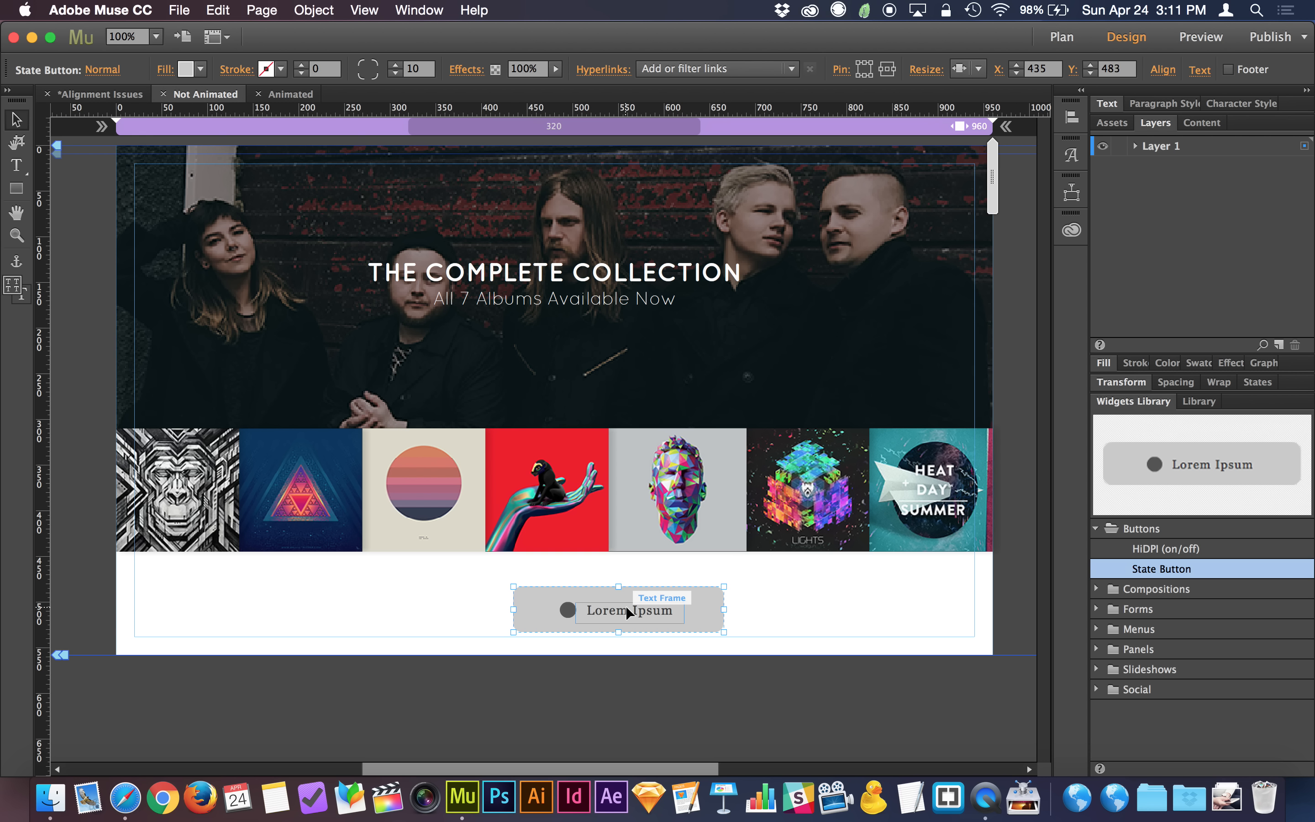
key("Delete")
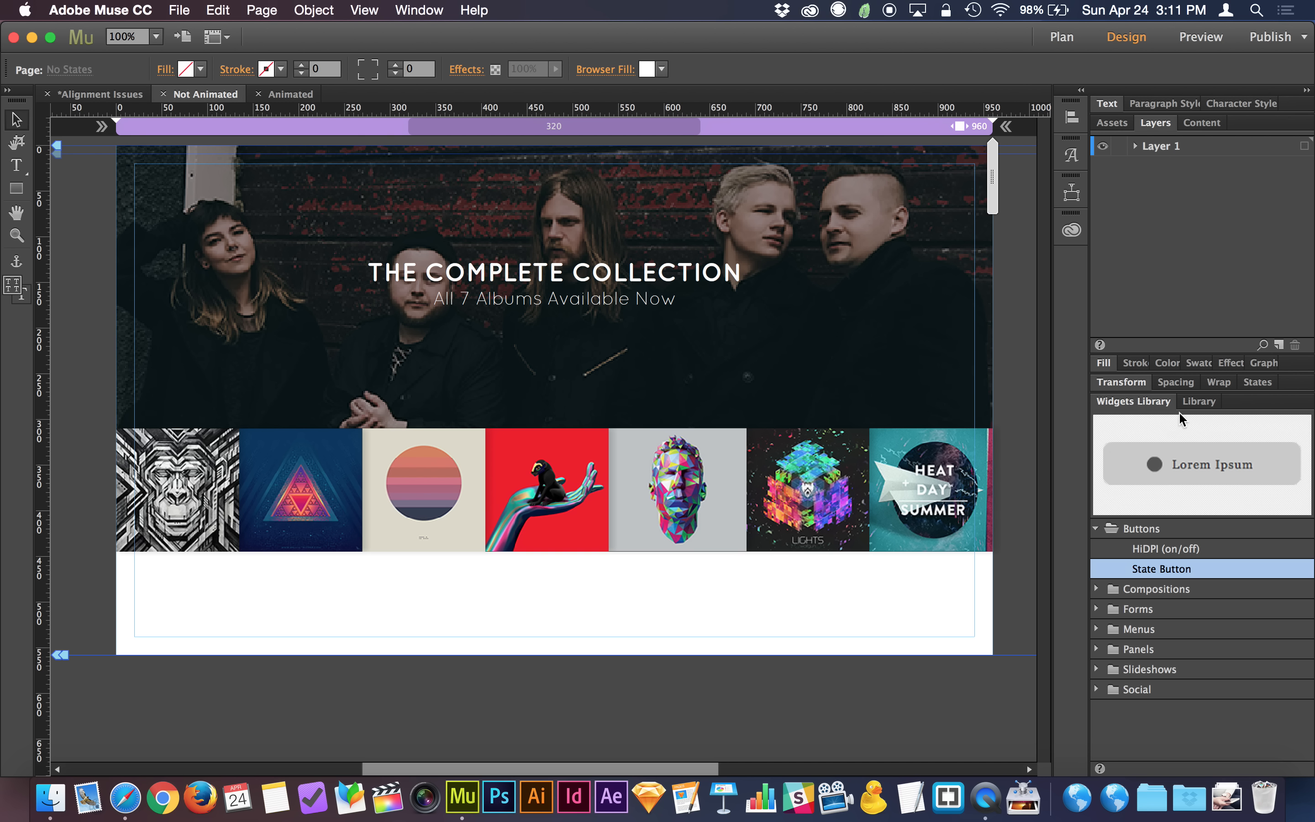
Place the Empty State Button from the library in the blank area below the gorilla album cover
left_click(1198, 401)
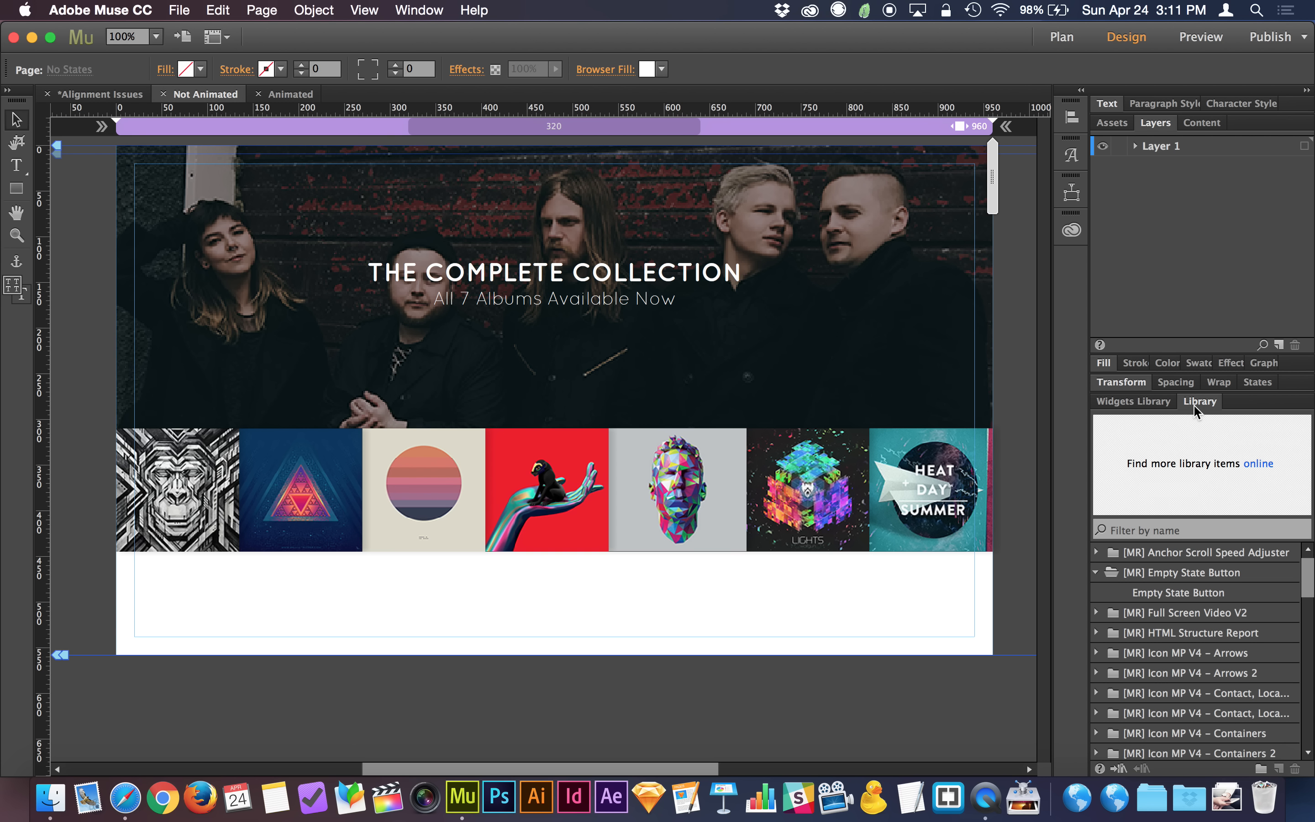
left_click(1182, 593)
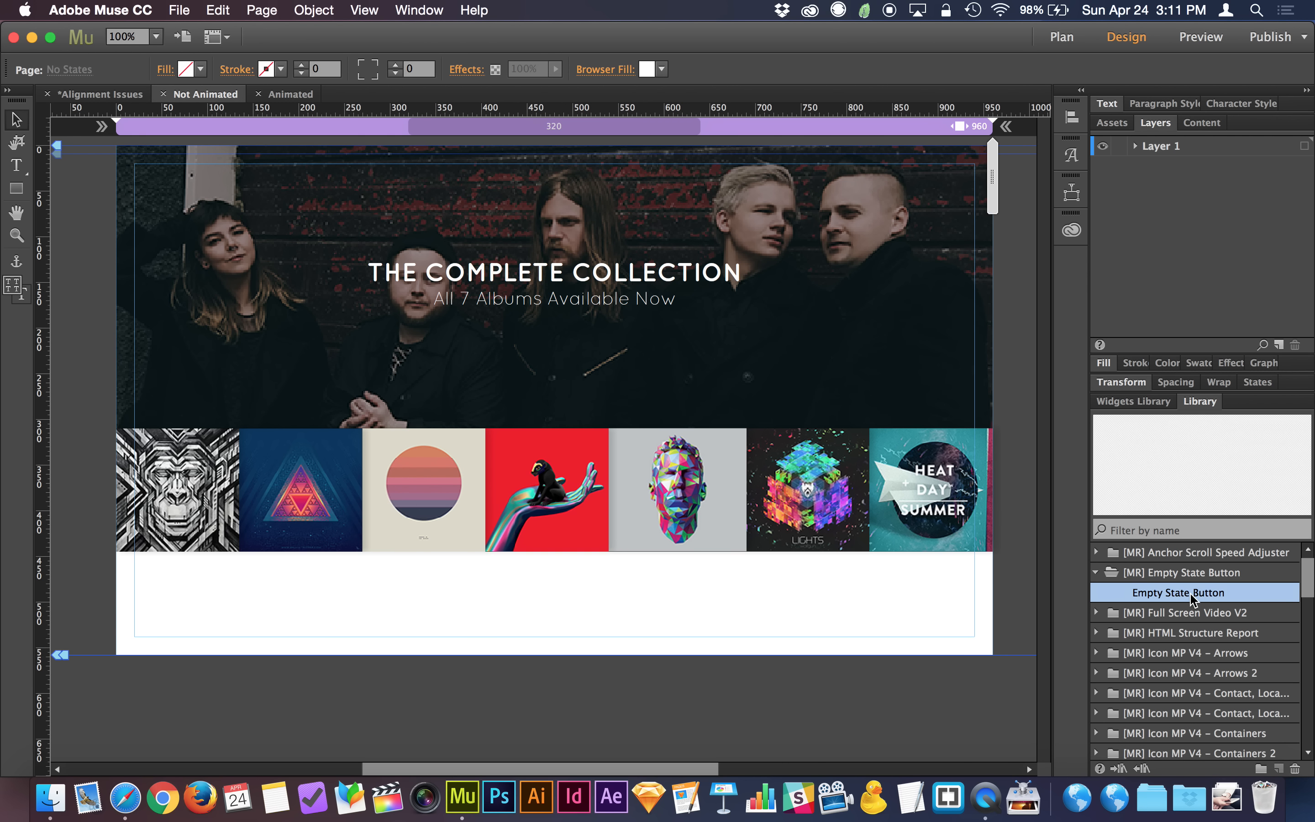
left_click_drag(1191, 599, 179, 605)
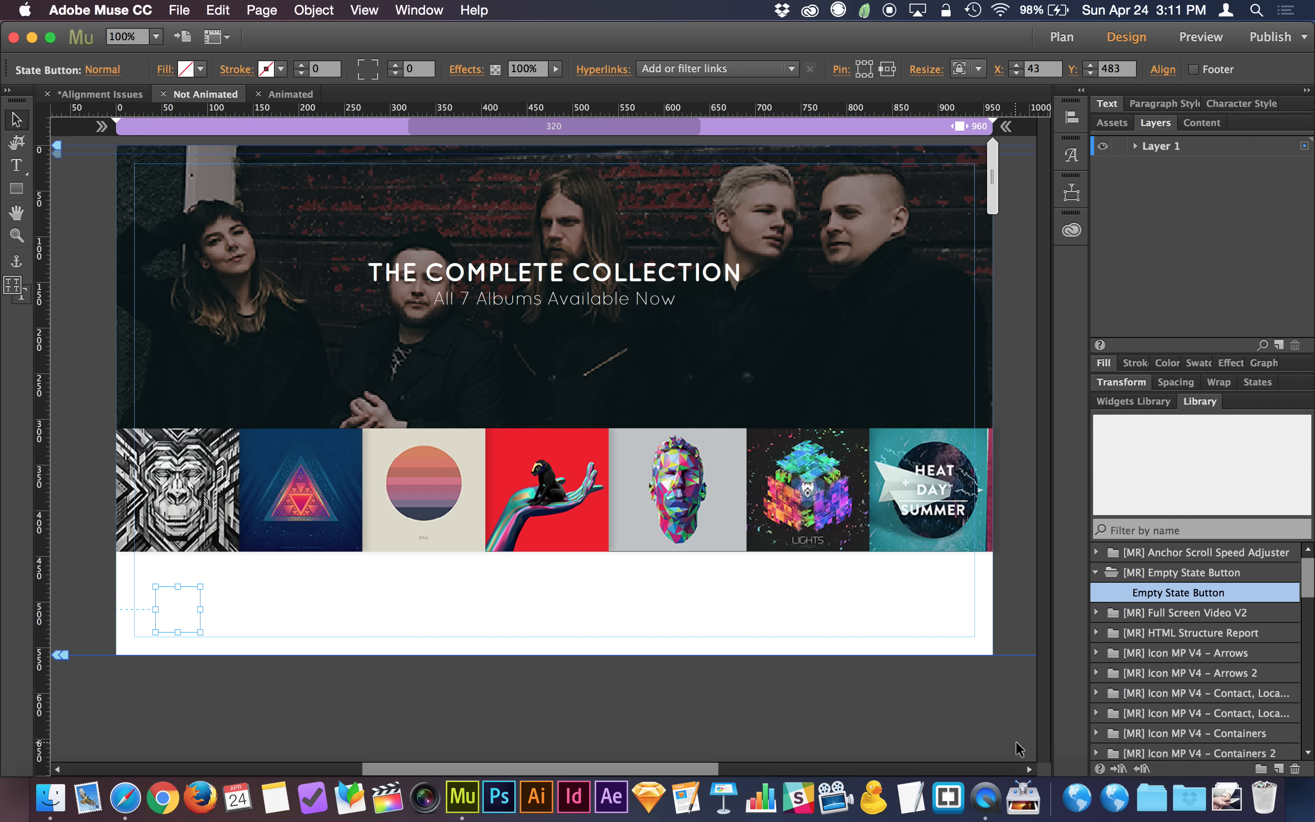
Look up the Empty State Button among the button widgets on museresources.com in Safari and close the site
left_click(1118, 802)
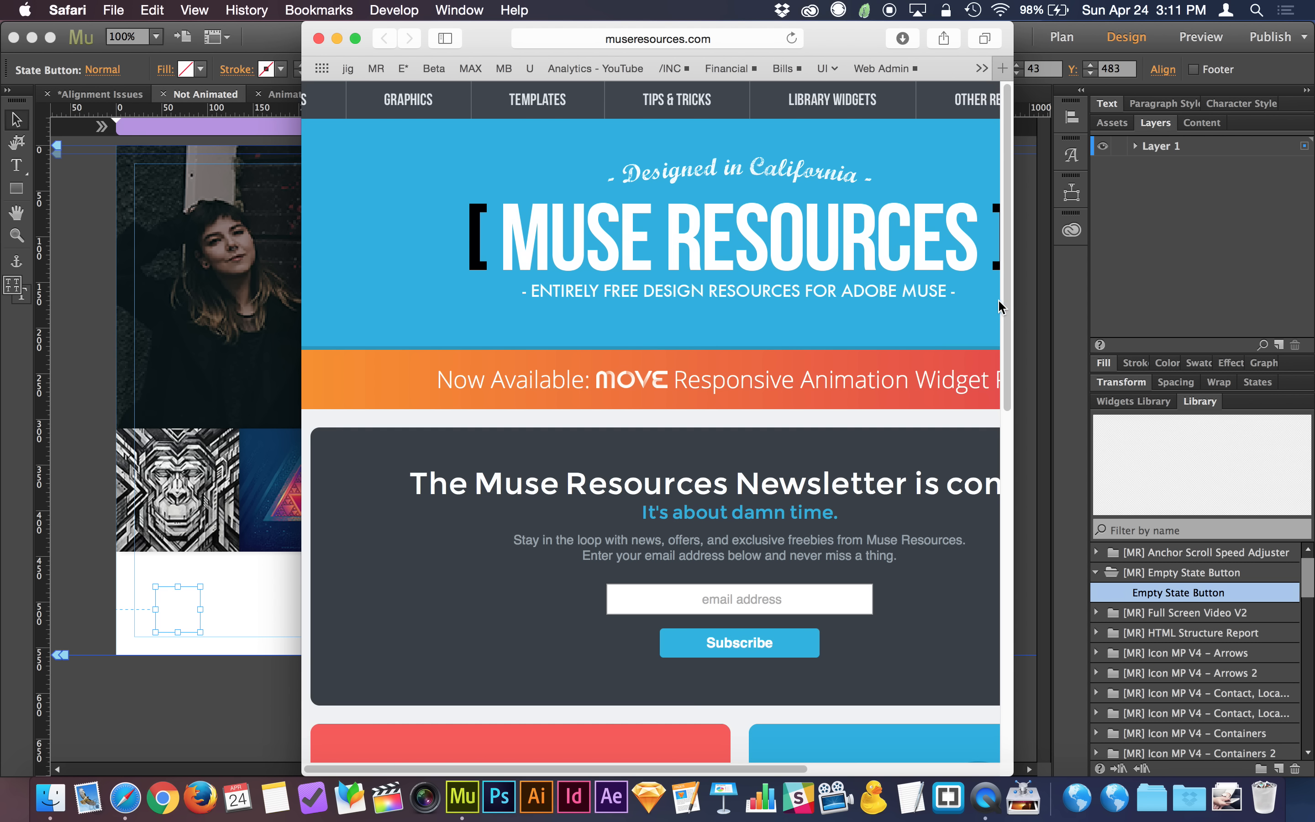
double_click(1015, 292)
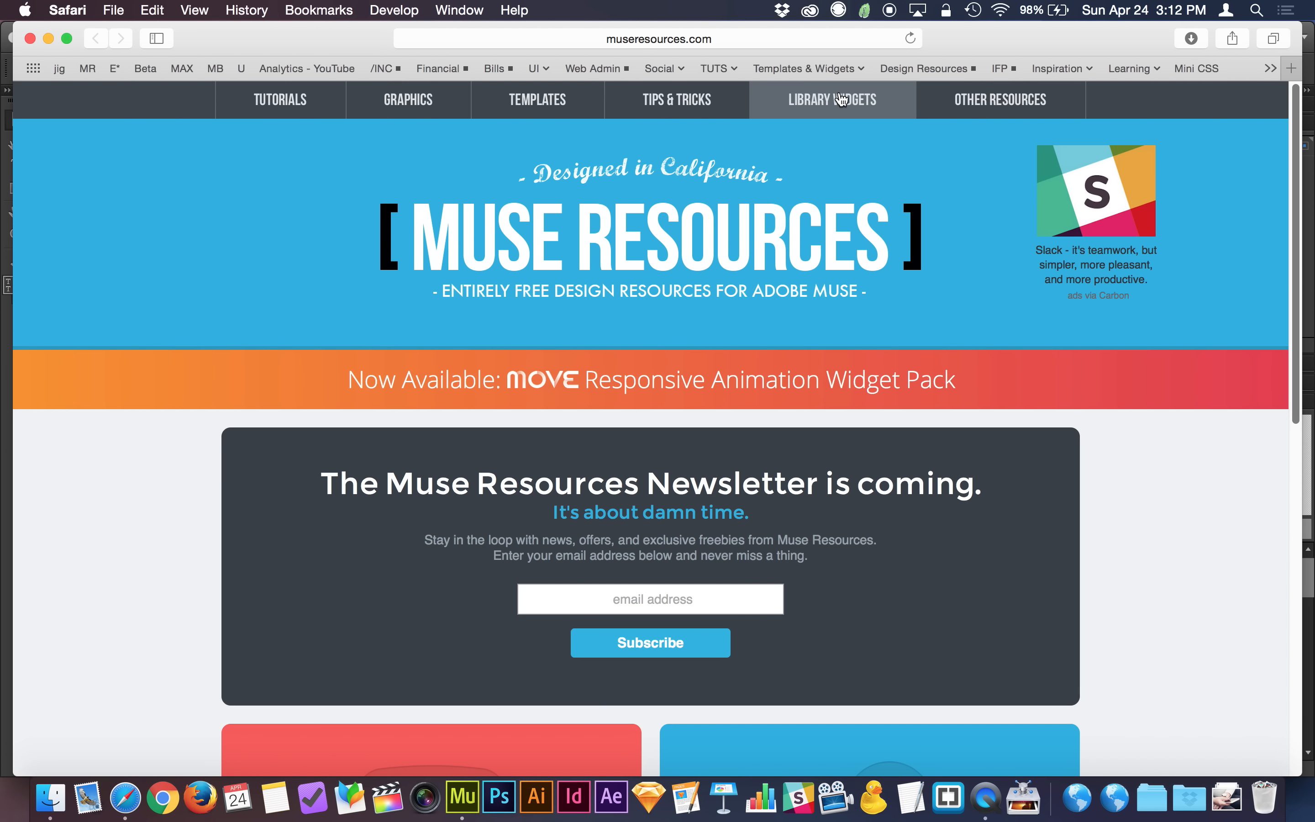
left_click(840, 98)
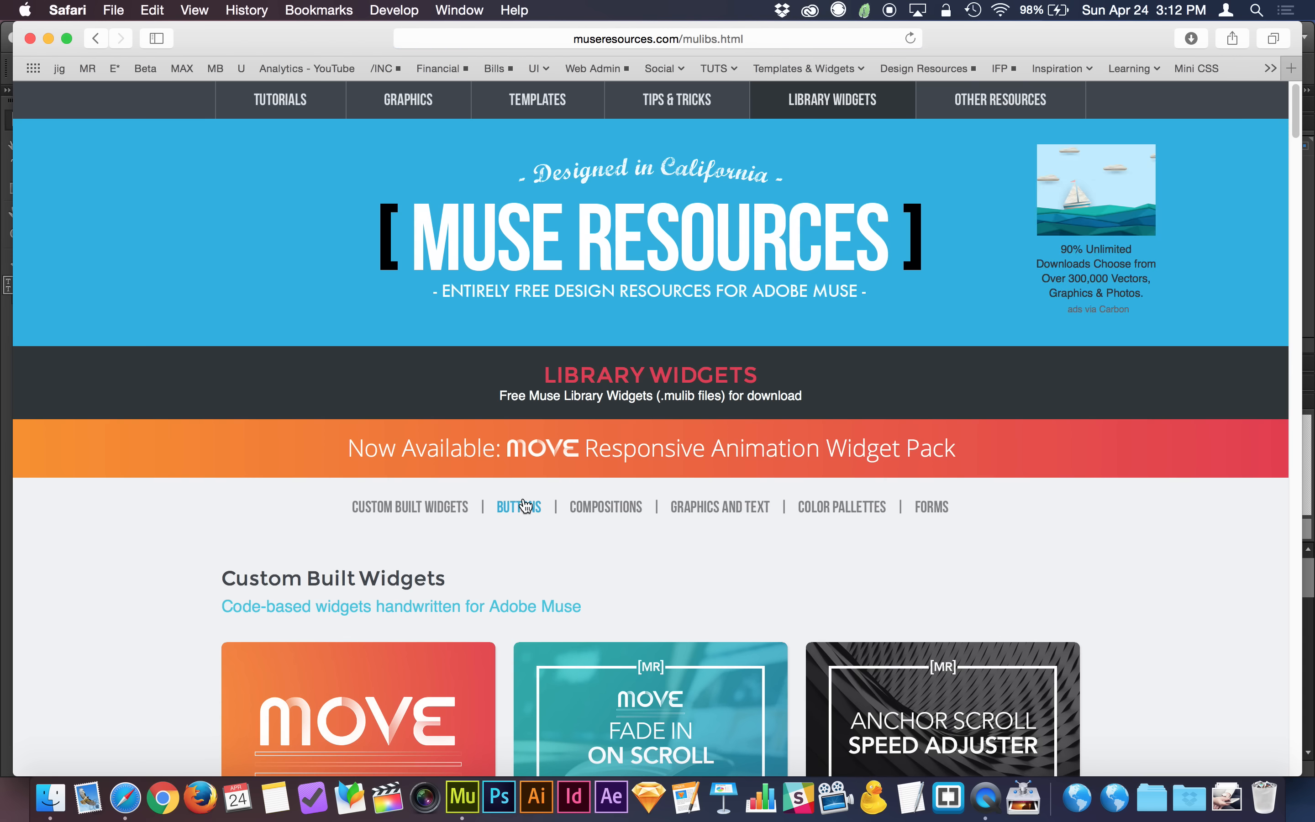
left_click(521, 506)
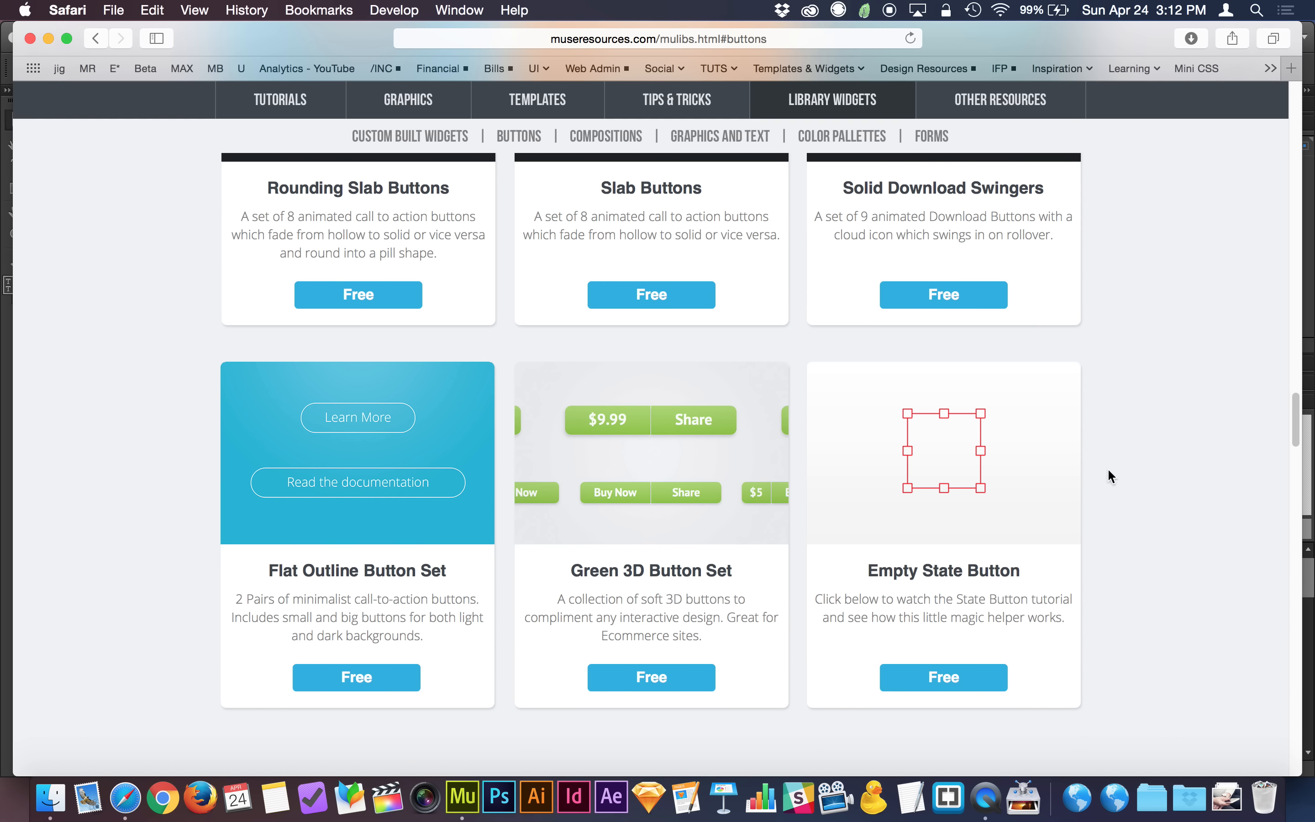
key("super+w")
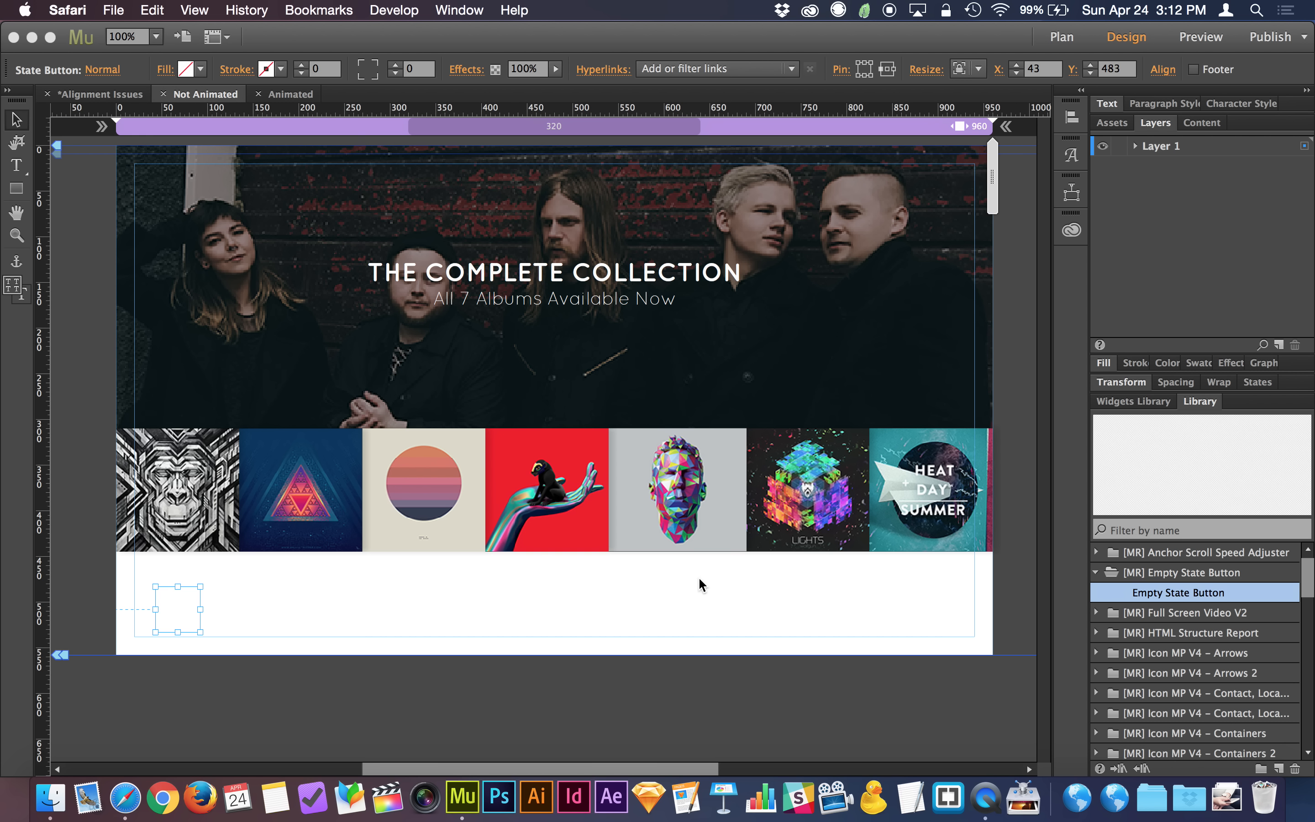
Nest all seven album covers inside the empty state button in the white area below the cover row
mouse_move(171, 612)
left_mouse_down()
mouse_move(148, 610)
mouse_move(161, 607)
left_mouse_up()
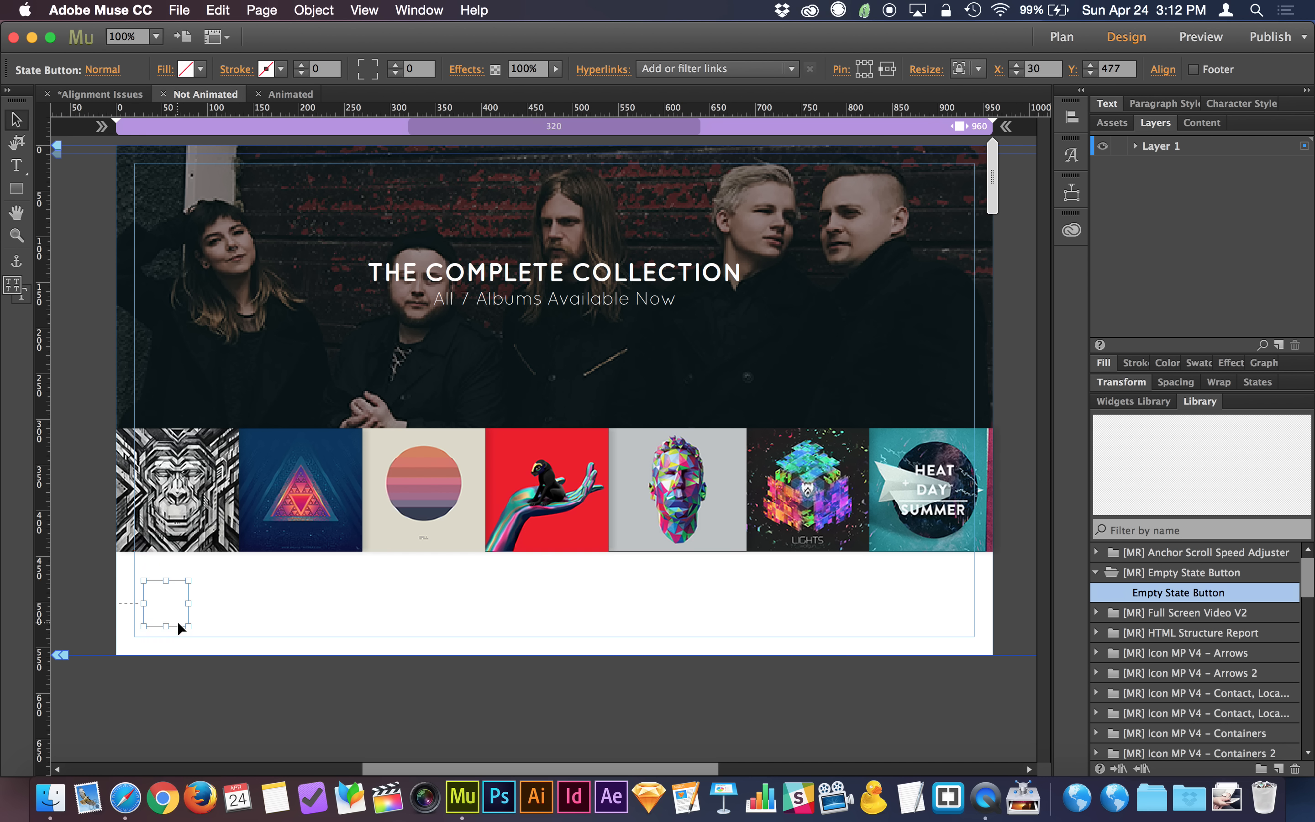
left_click(178, 507)
left_click(279, 495, "shift")
left_click(446, 473, "shift")
left_click(555, 481, "shift")
left_click(682, 481, "shift")
left_click(767, 479, "shift")
left_click(936, 479, "shift")
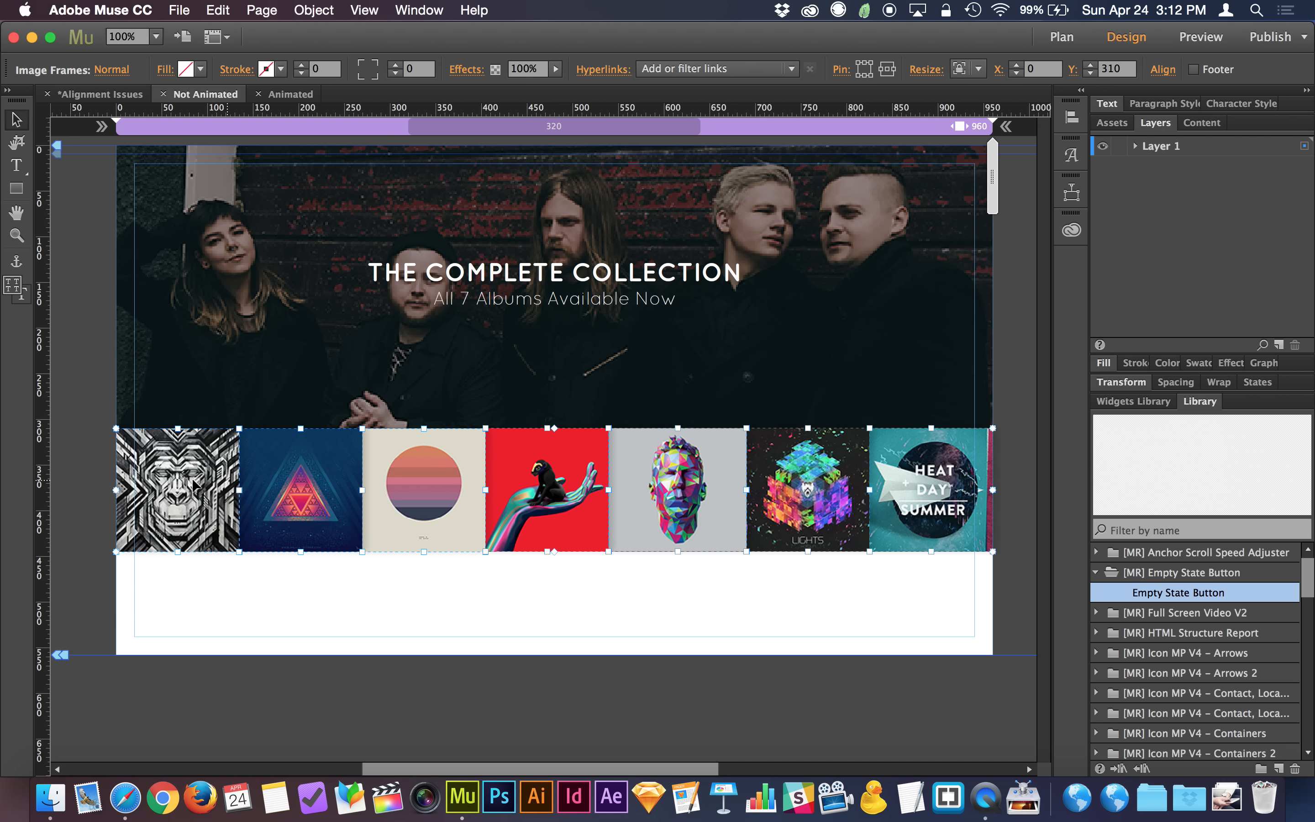
left_click_drag(181, 494, 226, 655)
left_click_drag(238, 599, 170, 601)
left_click(75, 402)
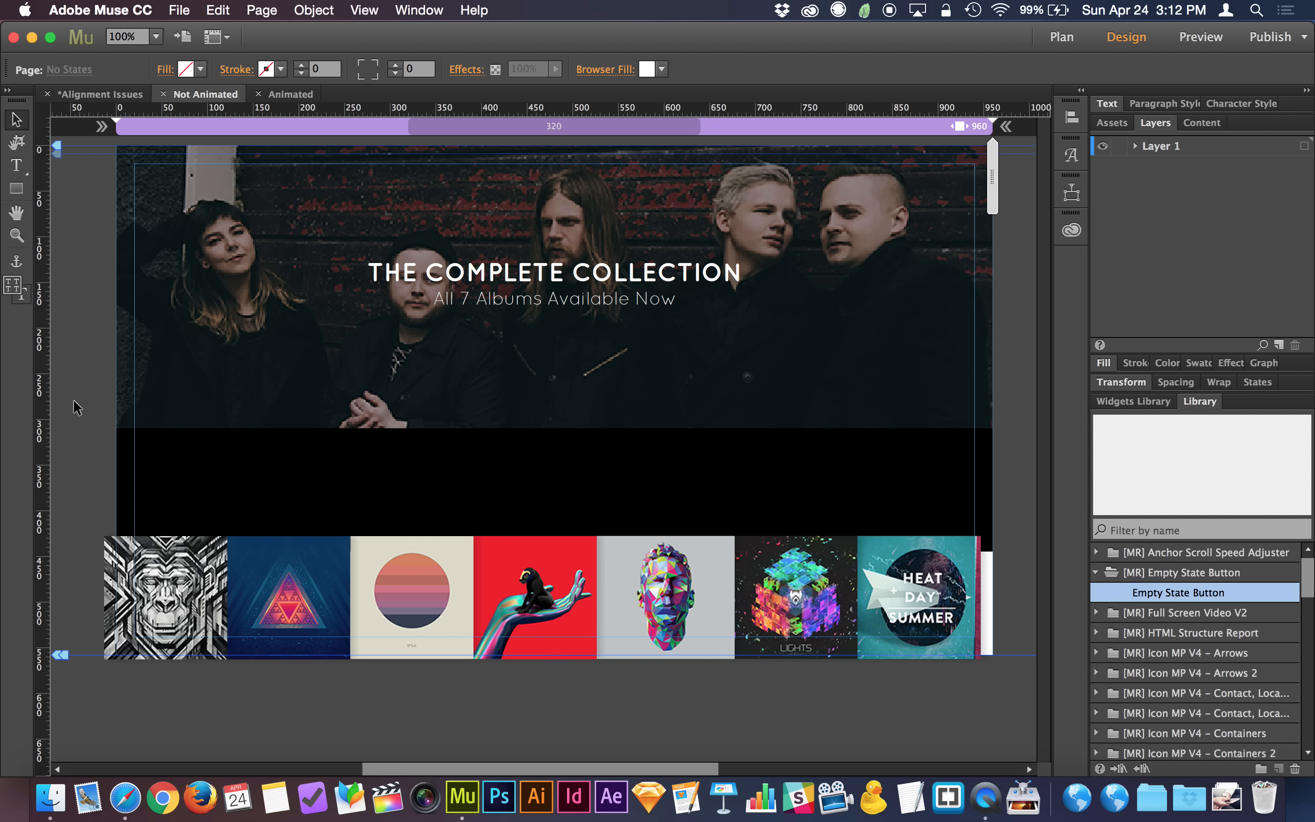
Move the state button to X 0, Y 310 and resize it to the page's right edge and the covers' full height
left_click(312, 593)
left_click_drag(531, 587, 544, 486)
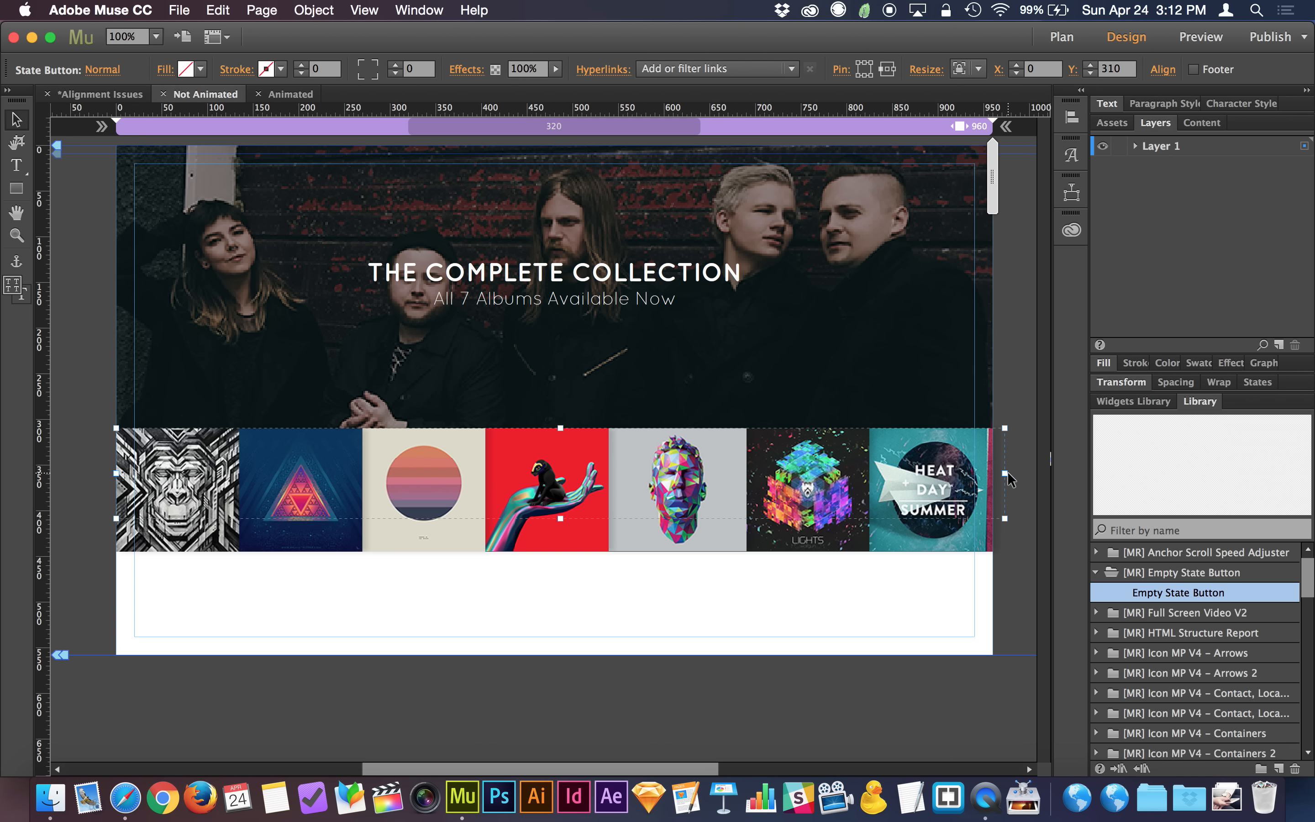
left_click_drag(1005, 474, 993, 474)
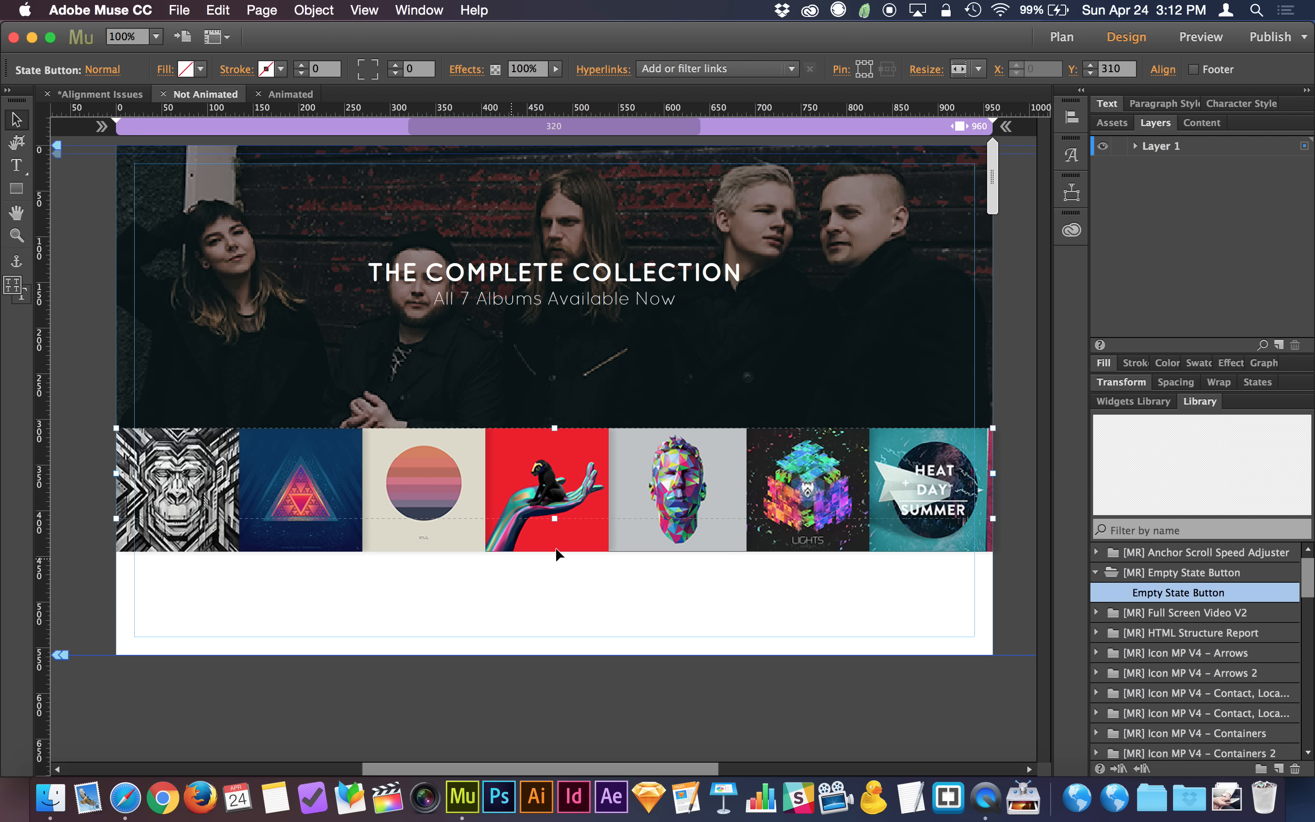
left_click_drag(554, 518, 555, 551)
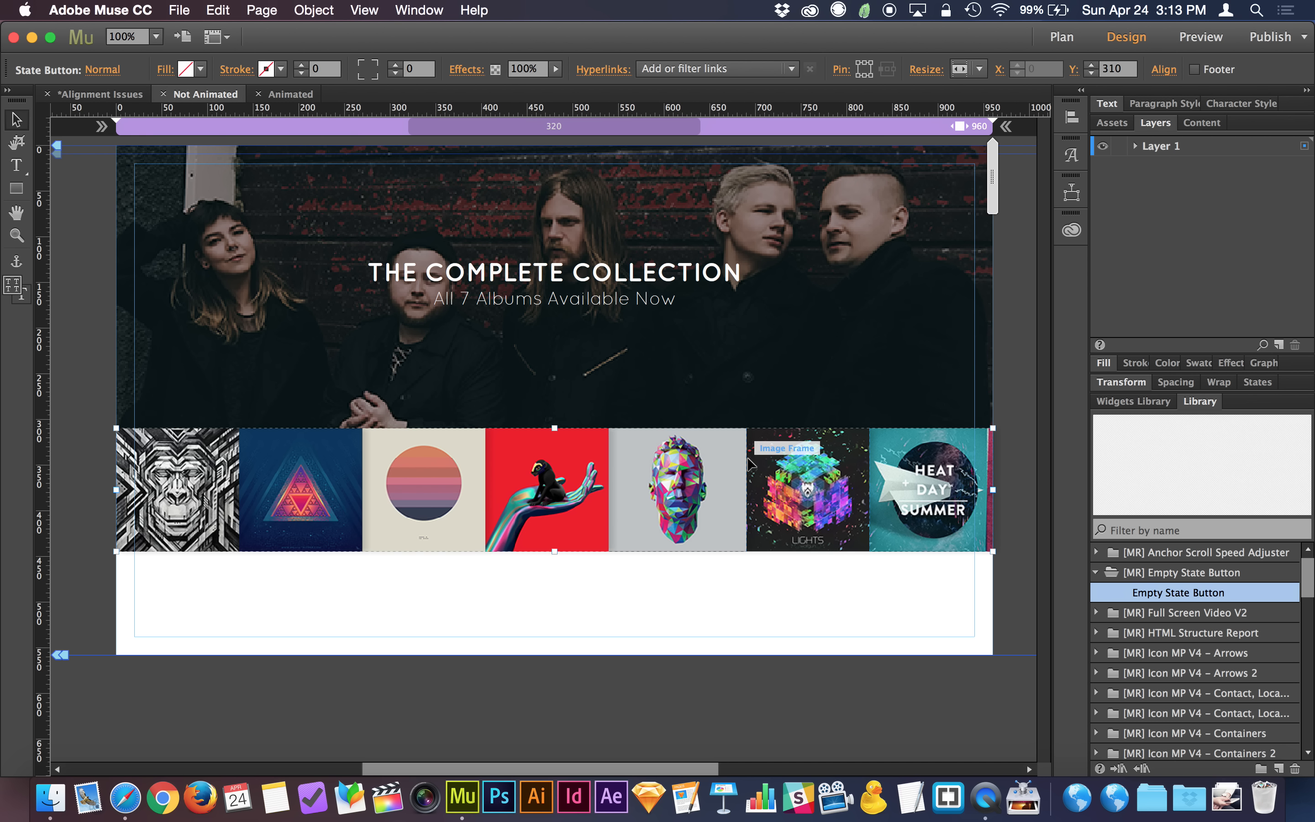
Set the state button's Resize to None and test the page in a narrowed Safari preview
left_click(980, 69)
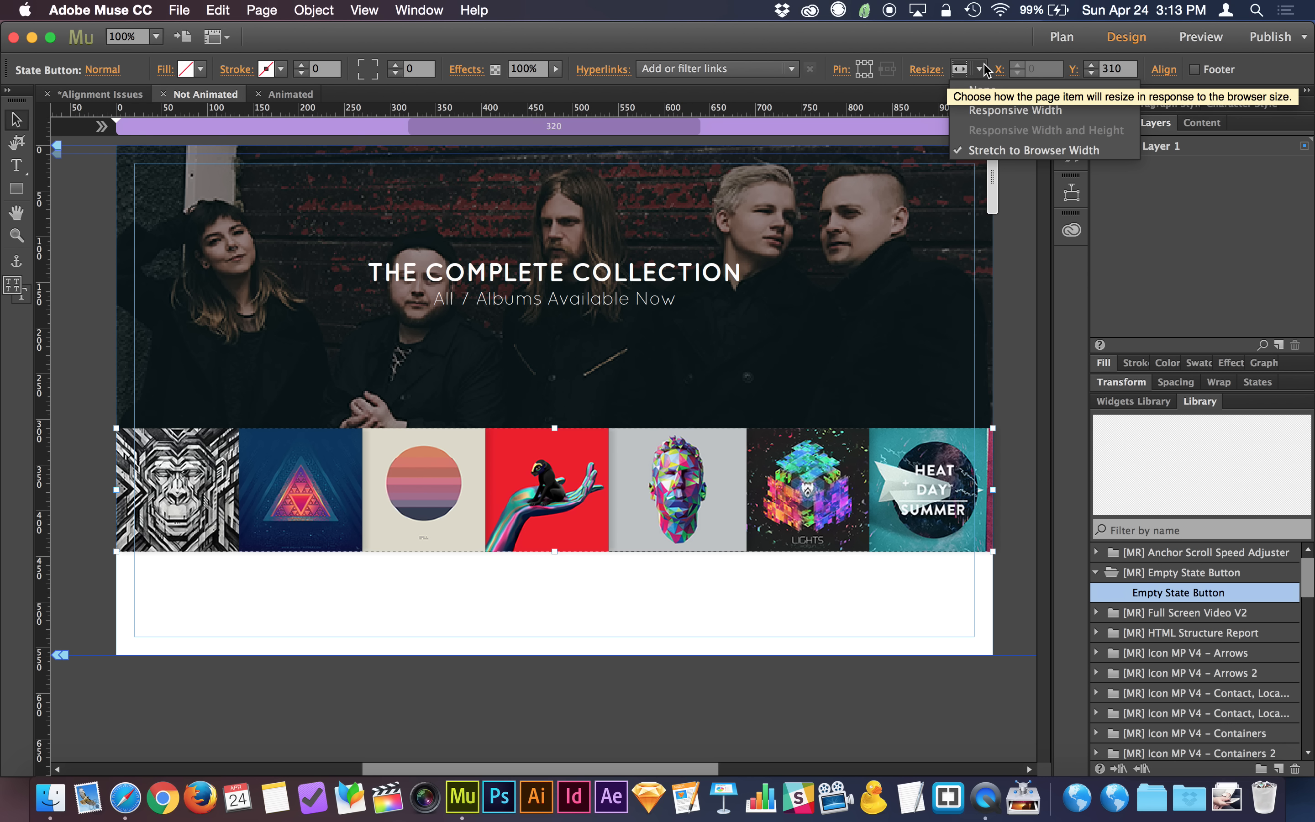
left_click(980, 94)
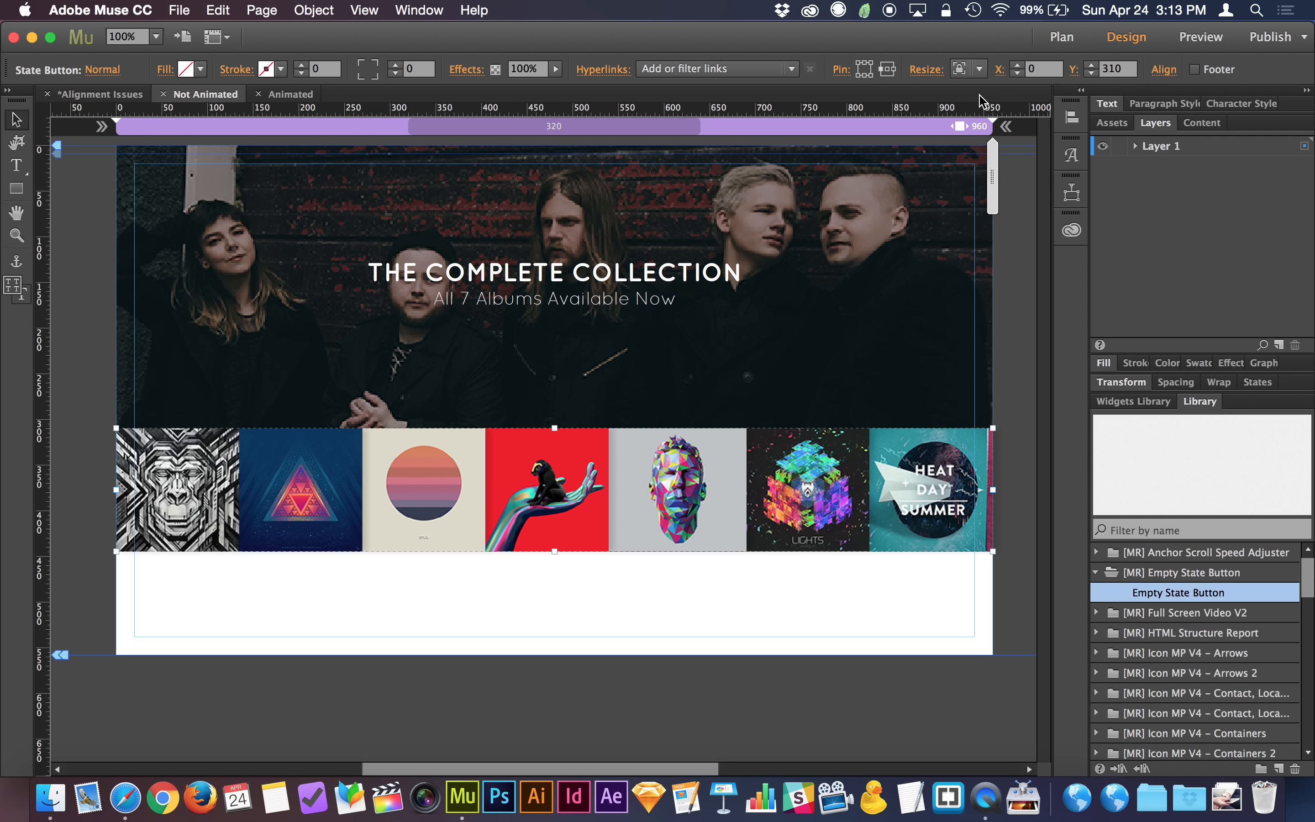
left_click(720, 588)
key("super+shift+e")
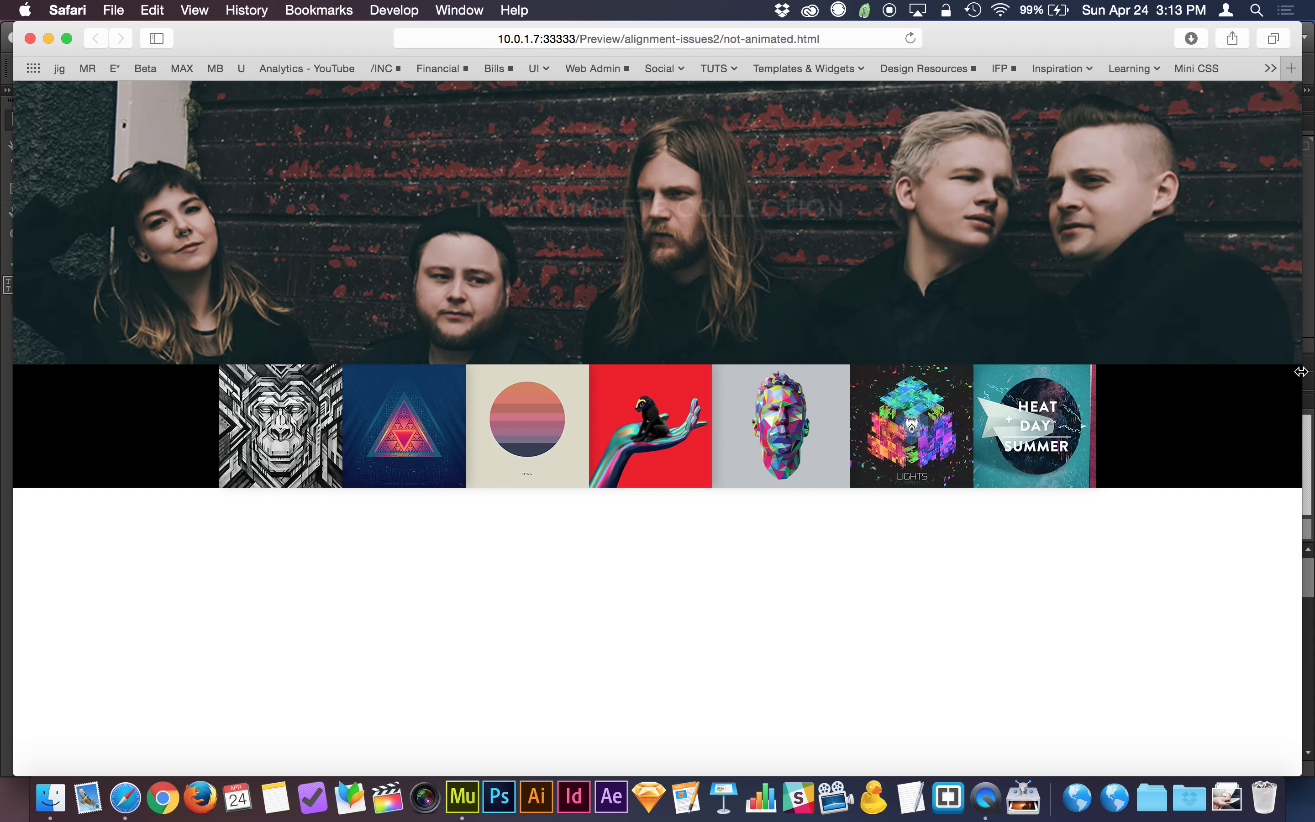
left_click_drag(1301, 371, 1156, 491)
key("super+w")
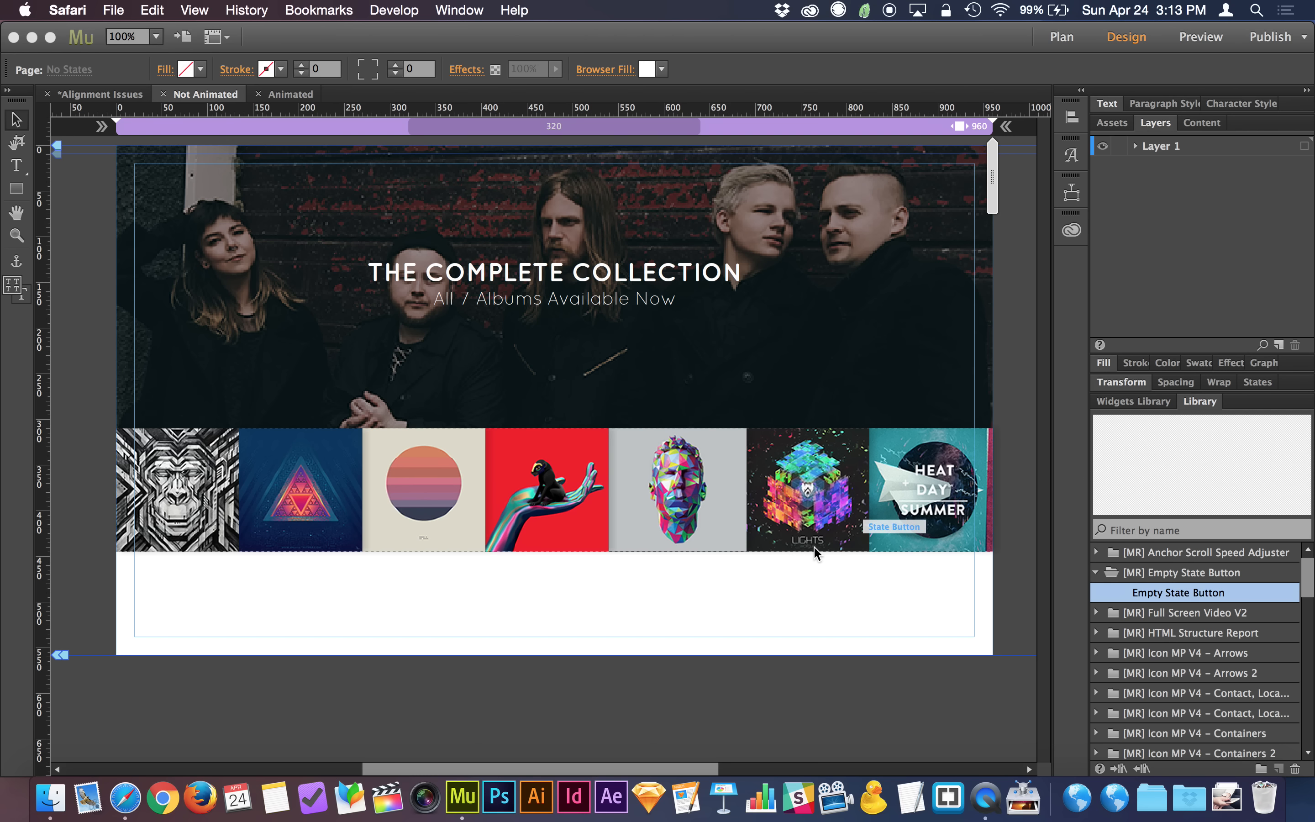
Set the state button's Resize to Stretch to Browser Width and test the page in a narrowed Safari preview
left_click(801, 528)
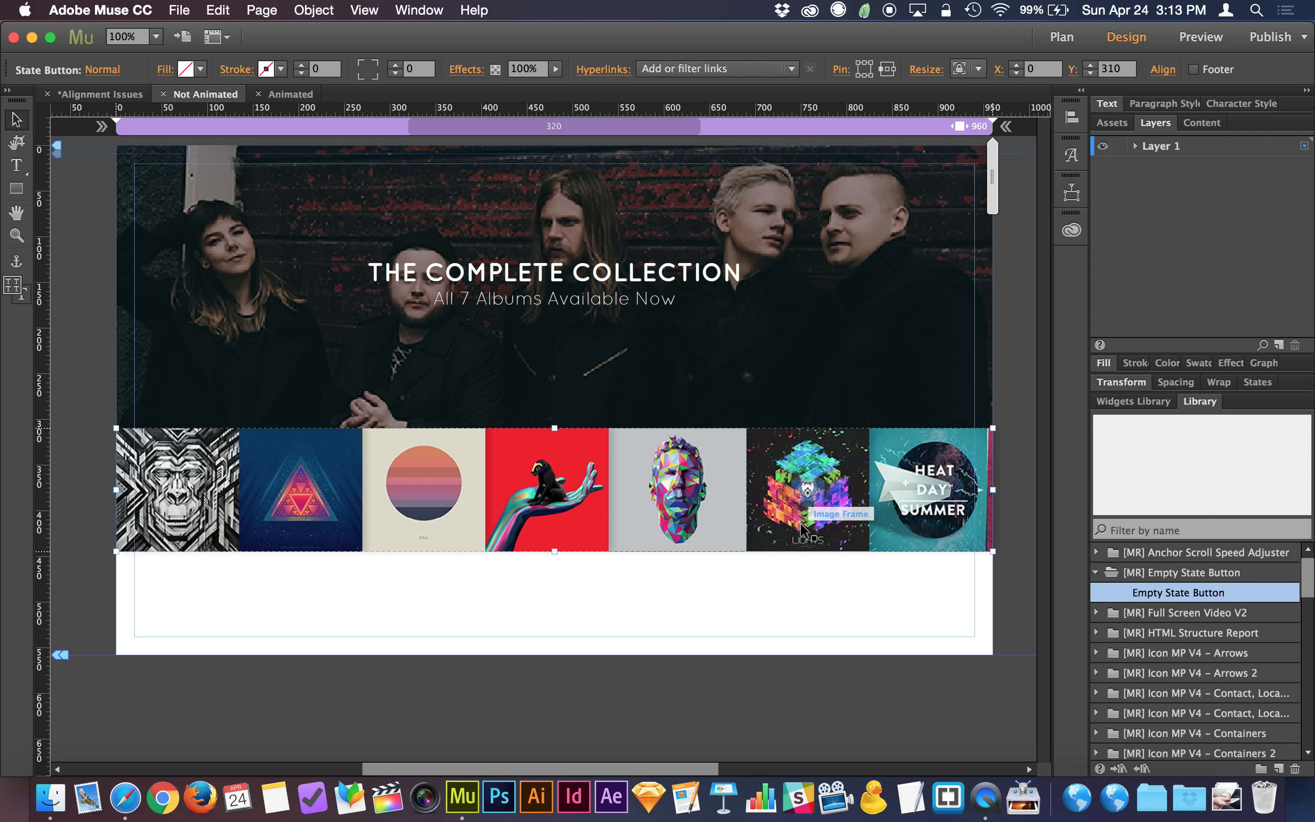
left_click(978, 69)
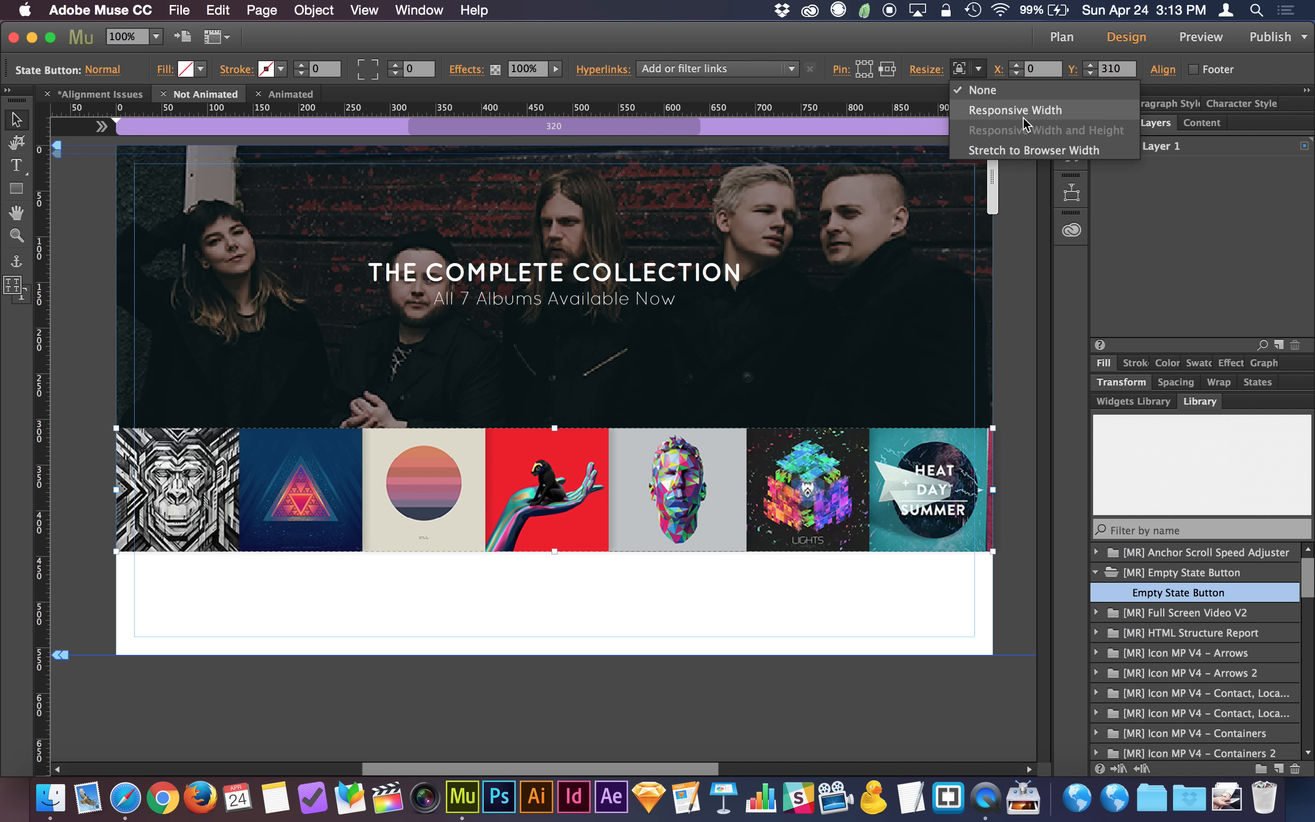
left_click(1017, 150)
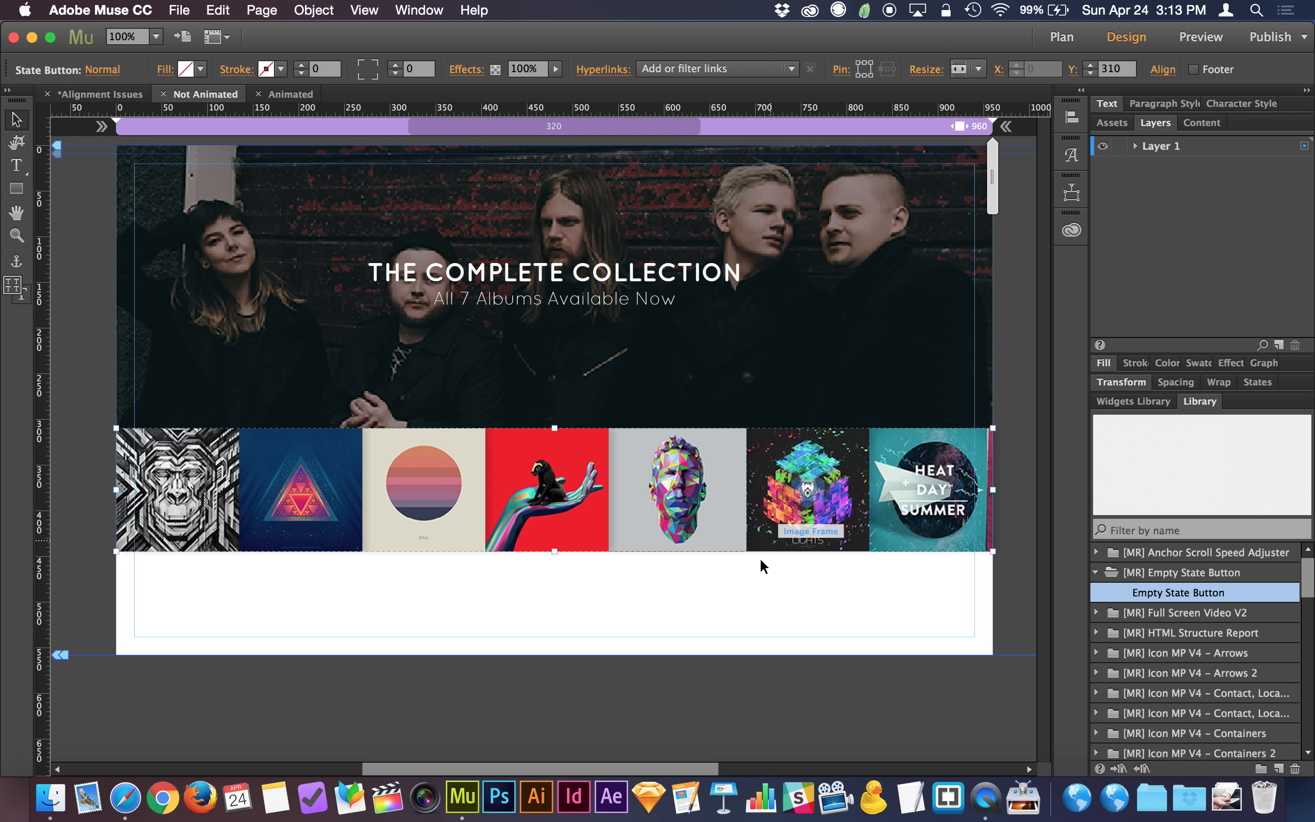
left_click(706, 603)
key("super+shift+e")
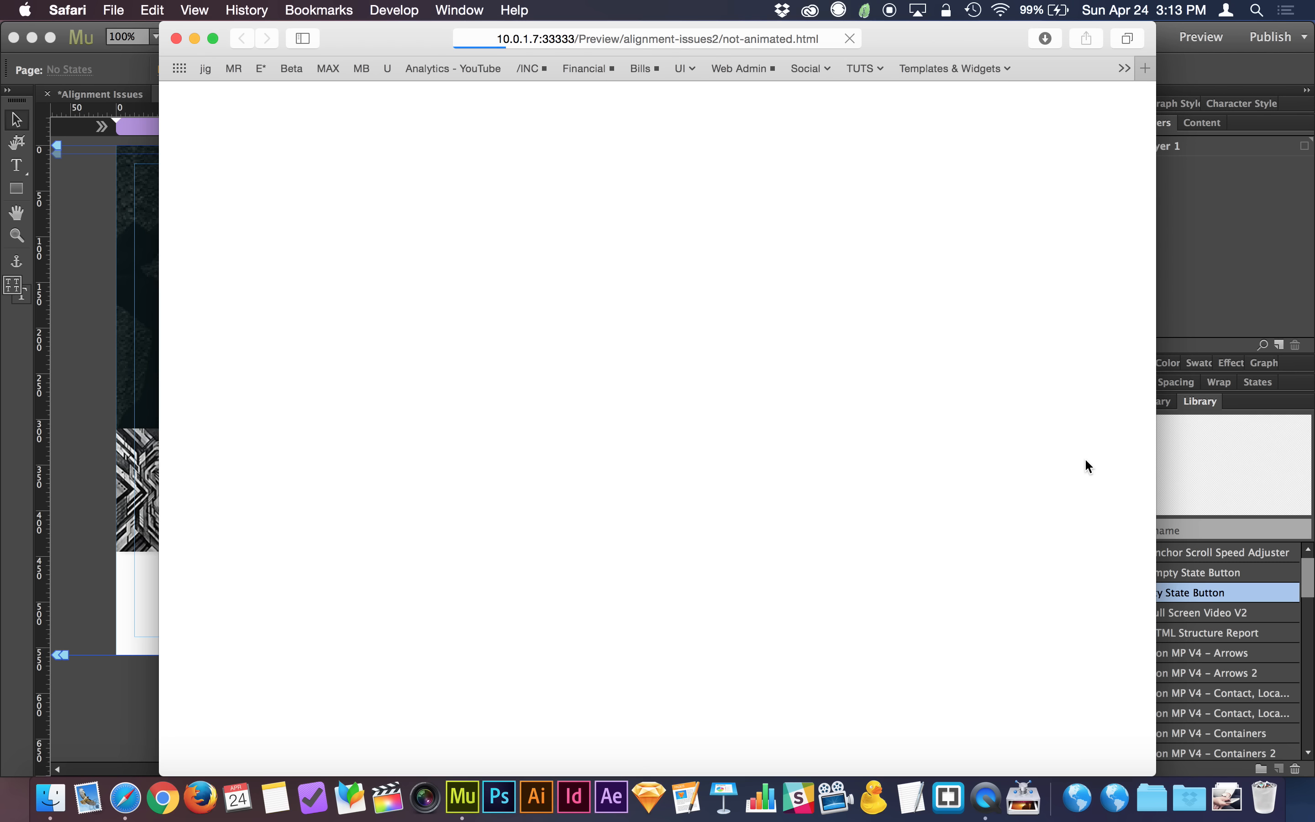
left_click_drag(1156, 435, 886, 579)
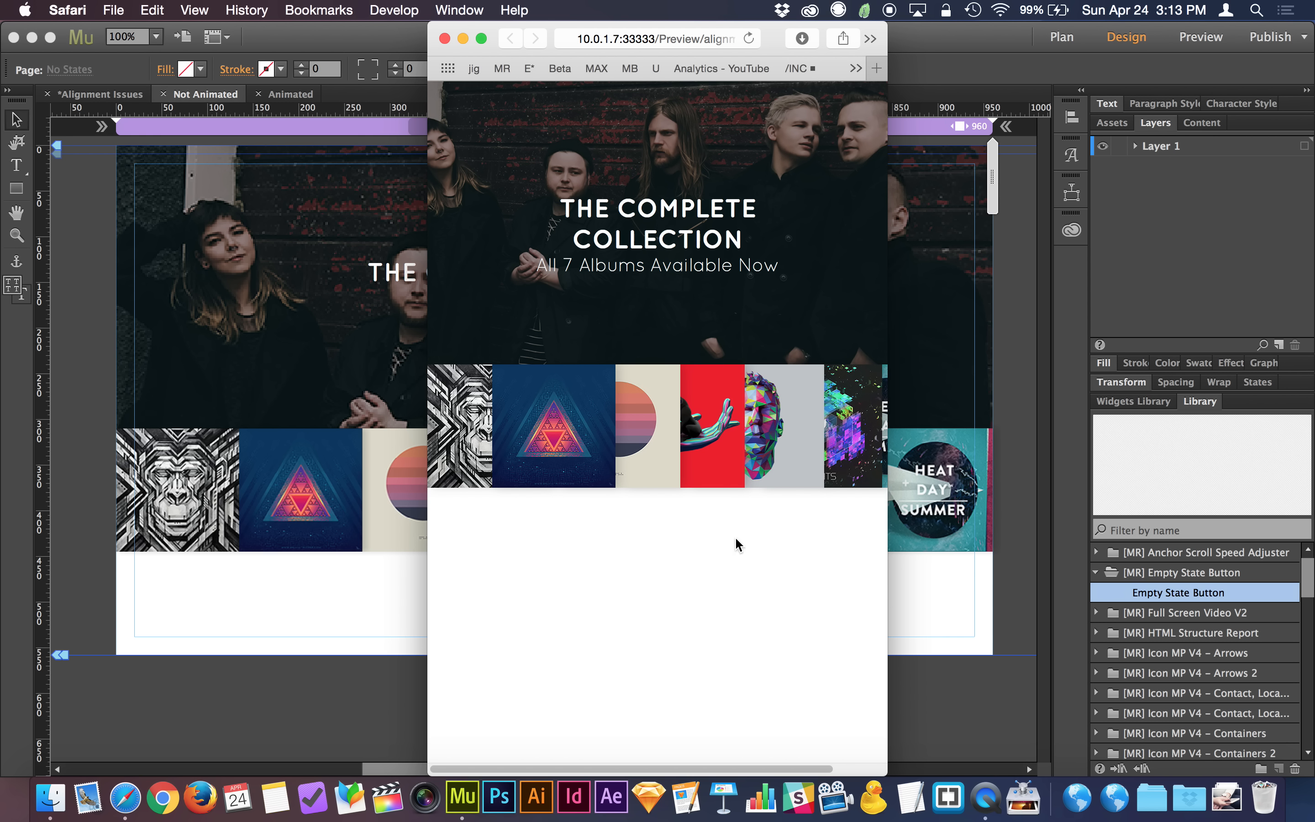
key("super+w")
Inspect individual album covers nested in the state button by selecting several of them one at a time
left_click(255, 509)
left_click(330, 522)
left_click(209, 509)
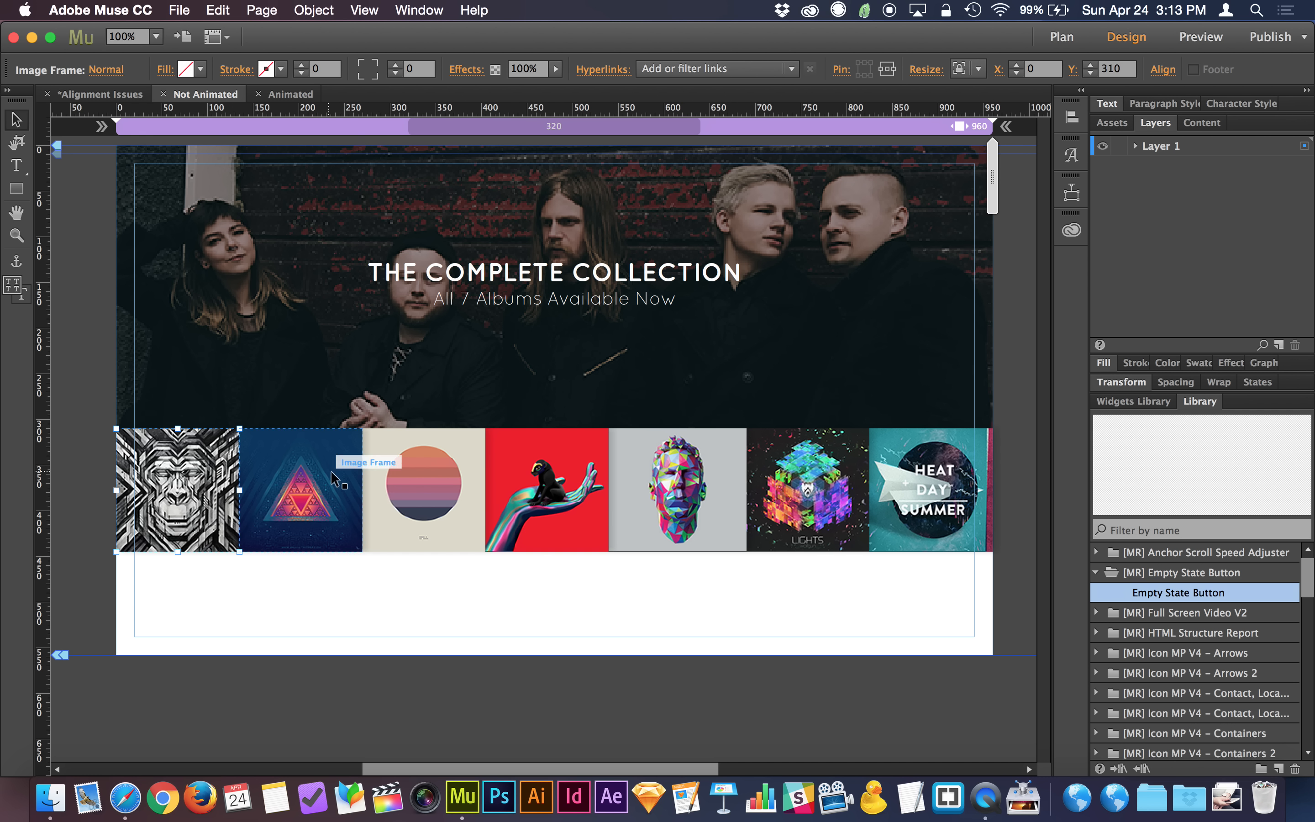
left_click(929, 489)
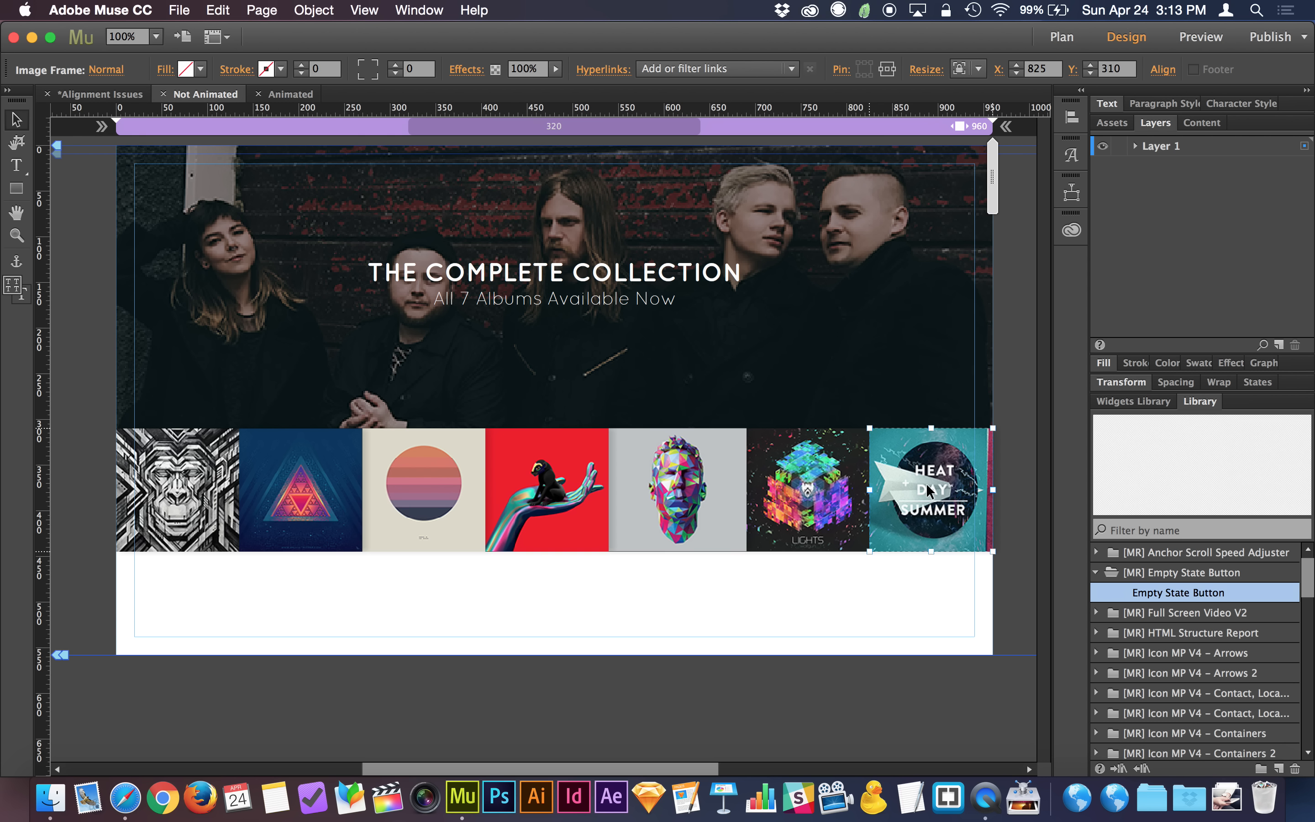
left_click(827, 488)
left_click(668, 440)
left_click(587, 463)
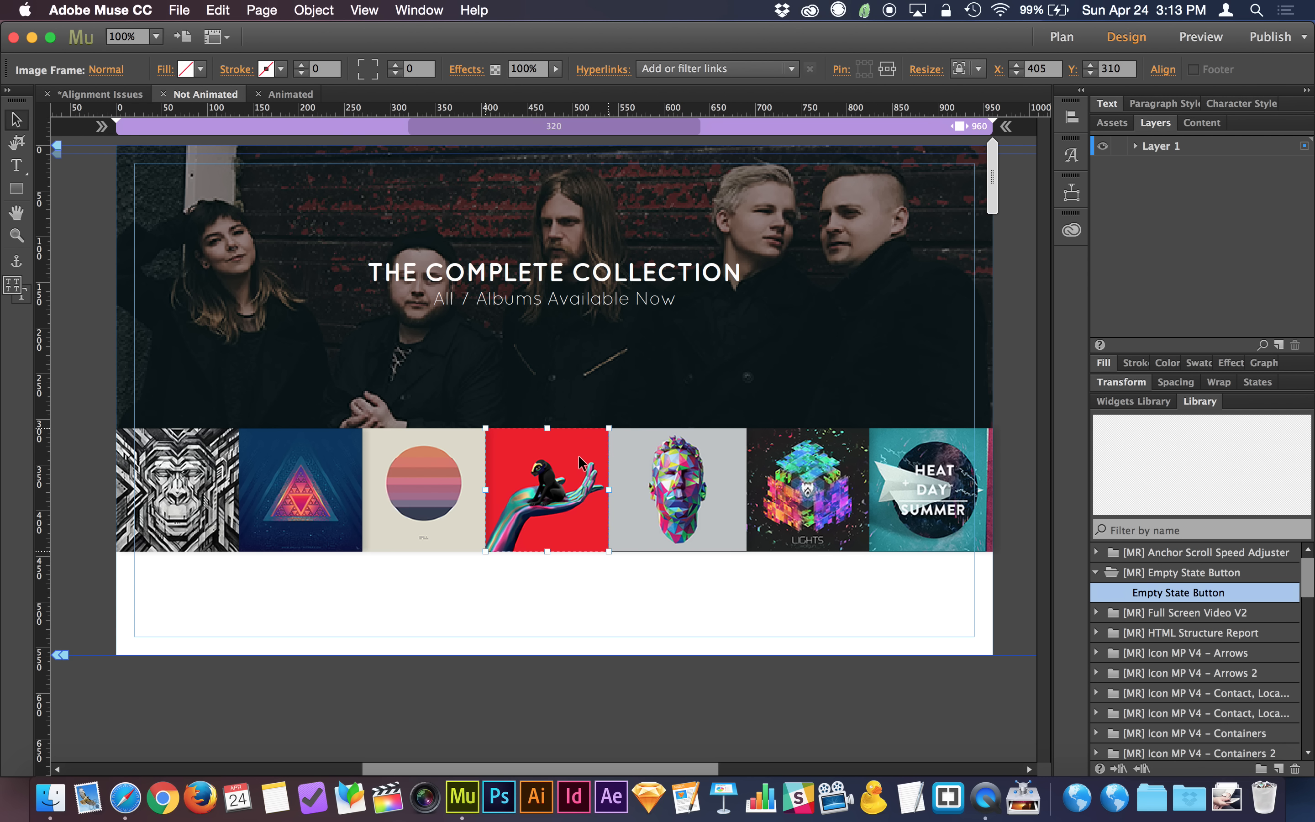
left_click(317, 465)
left_click(208, 492)
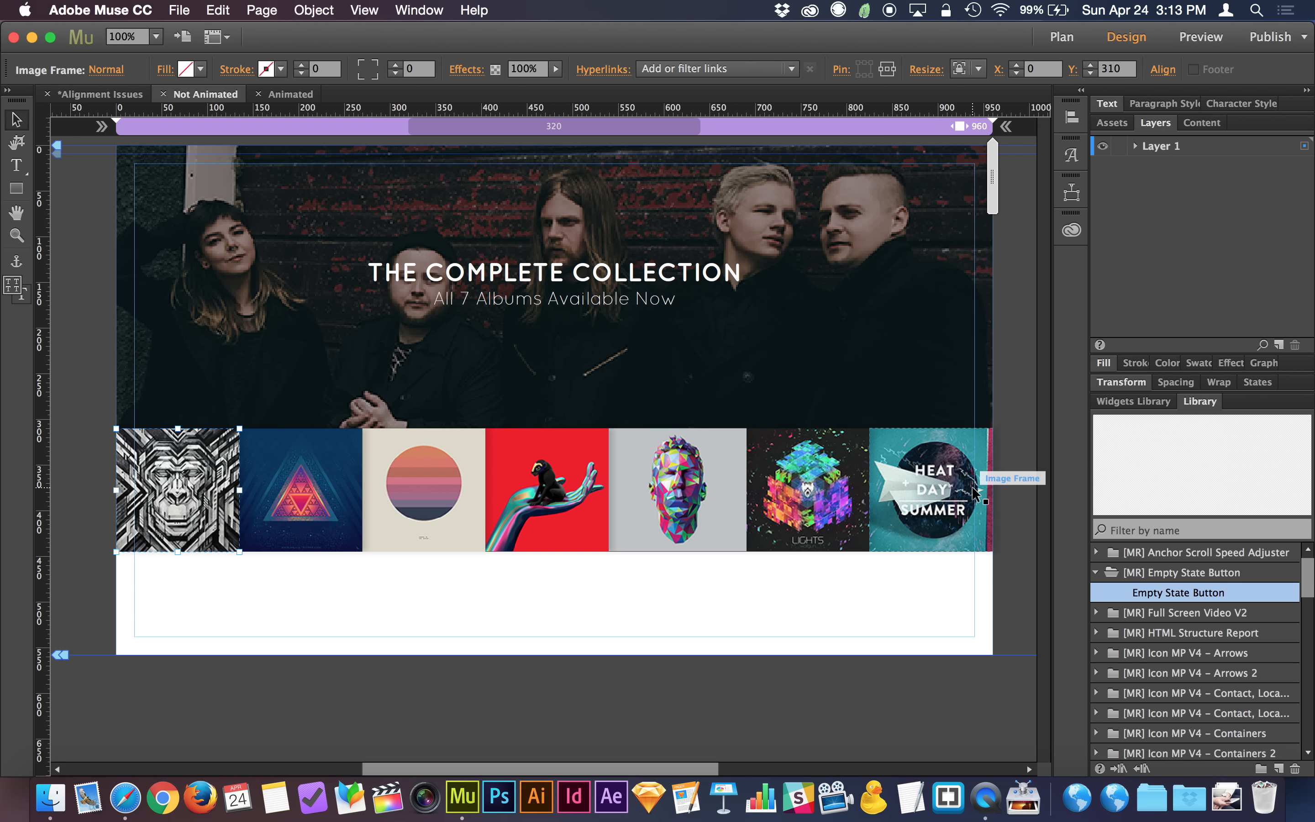
Compare selecting the whole state button with selecting single image frames nested inside it
left_click(761, 629)
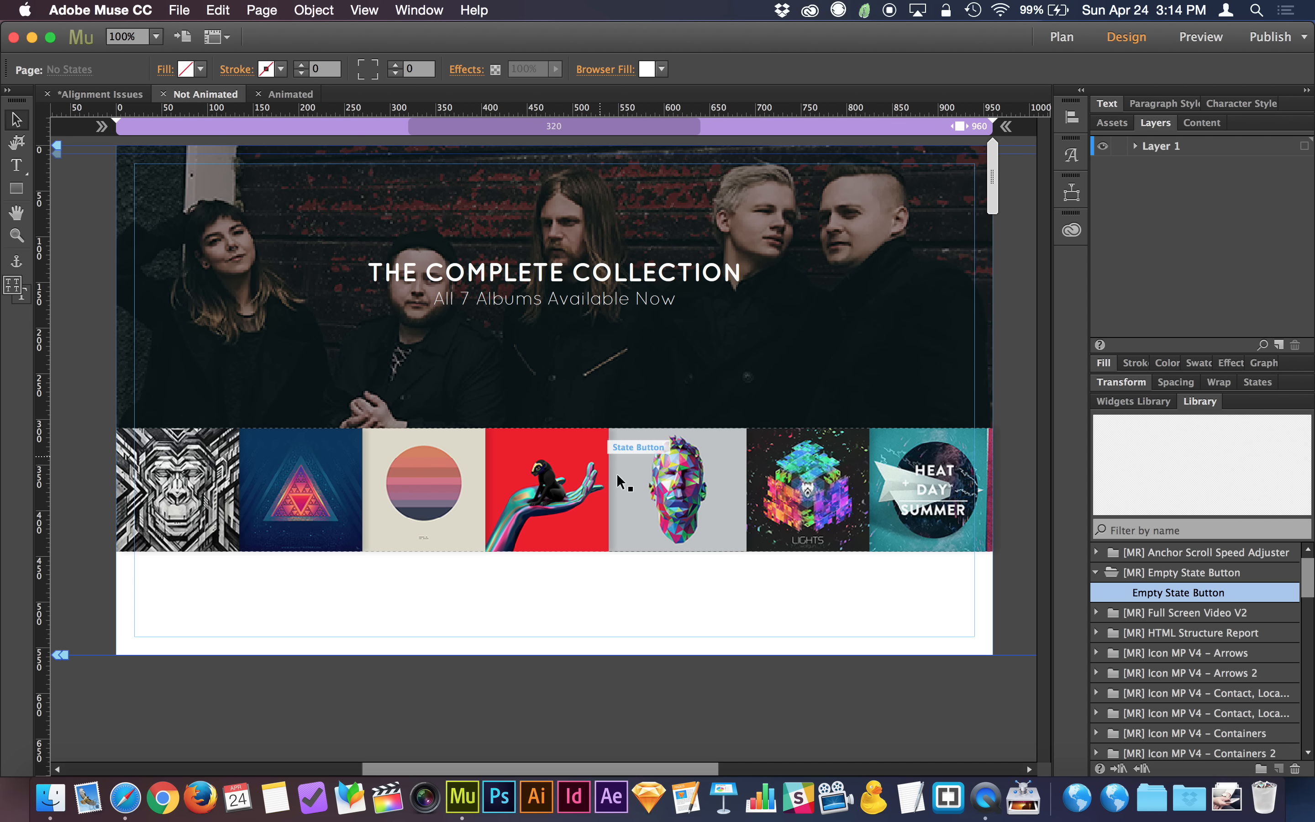
left_click(664, 483)
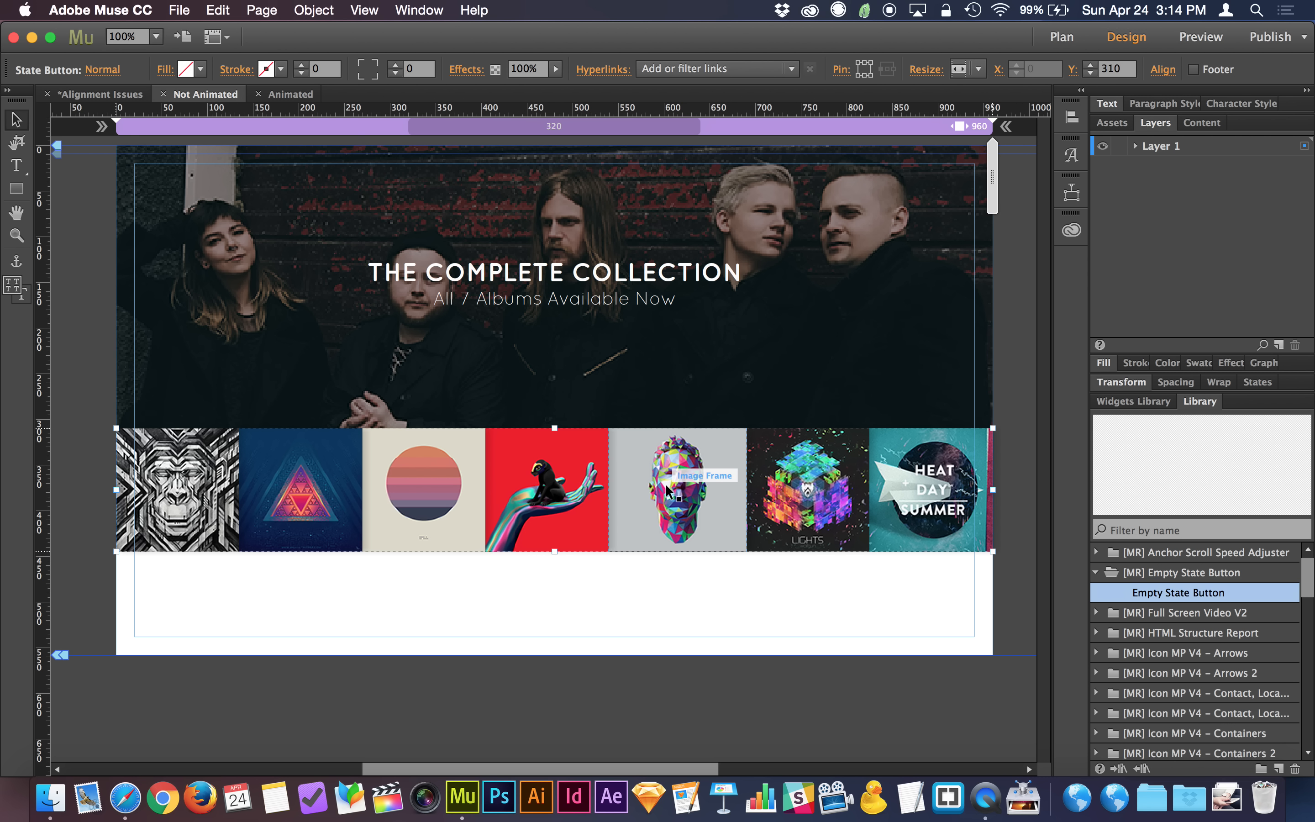
left_click(664, 483)
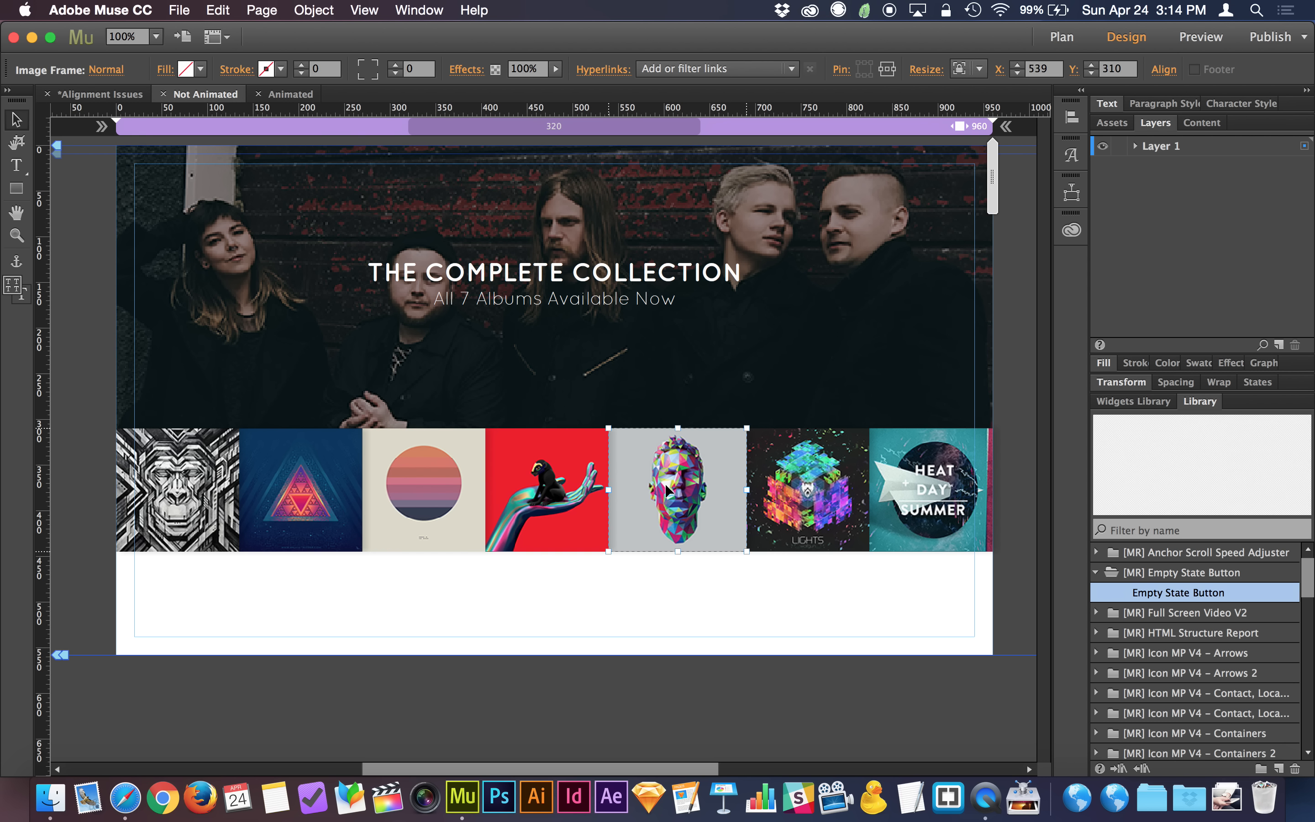
left_click(304, 489)
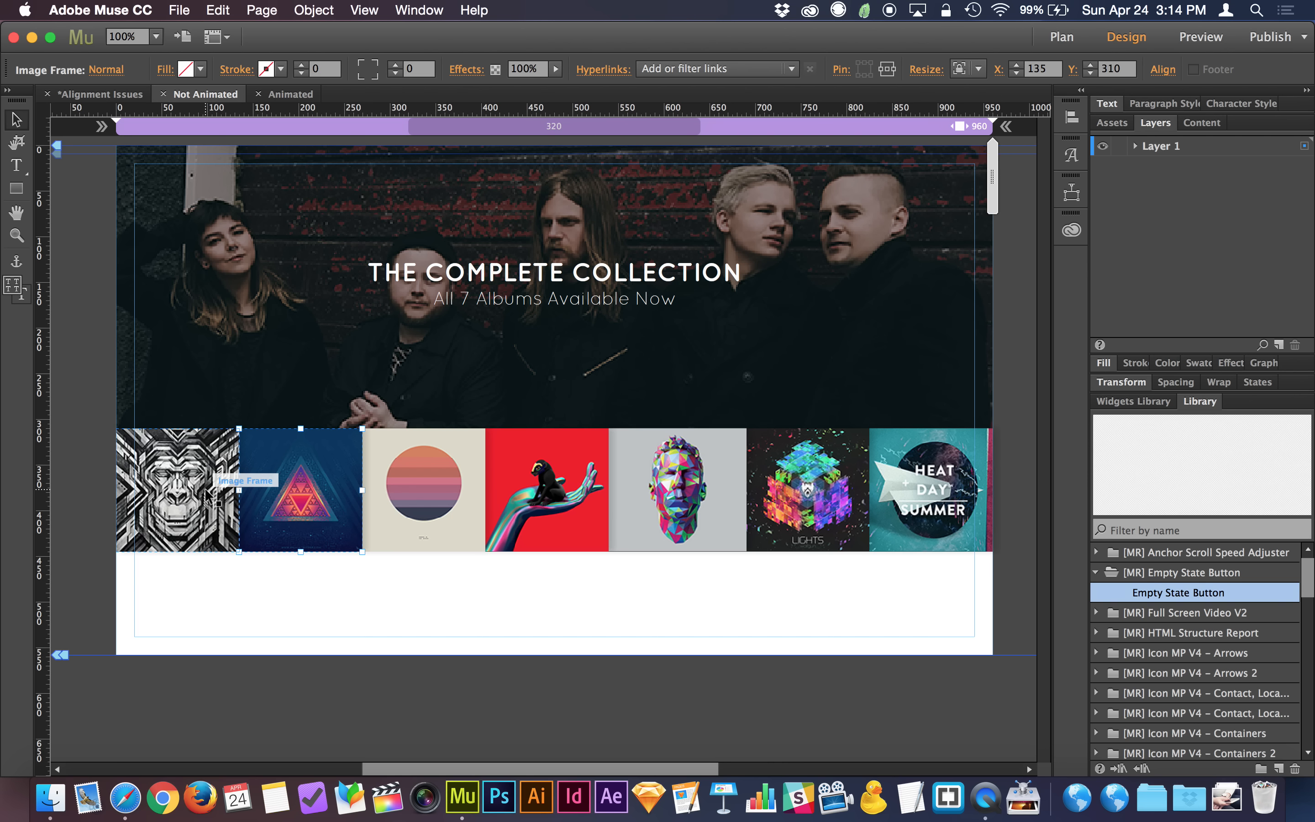
left_click(644, 600)
left_click(603, 476)
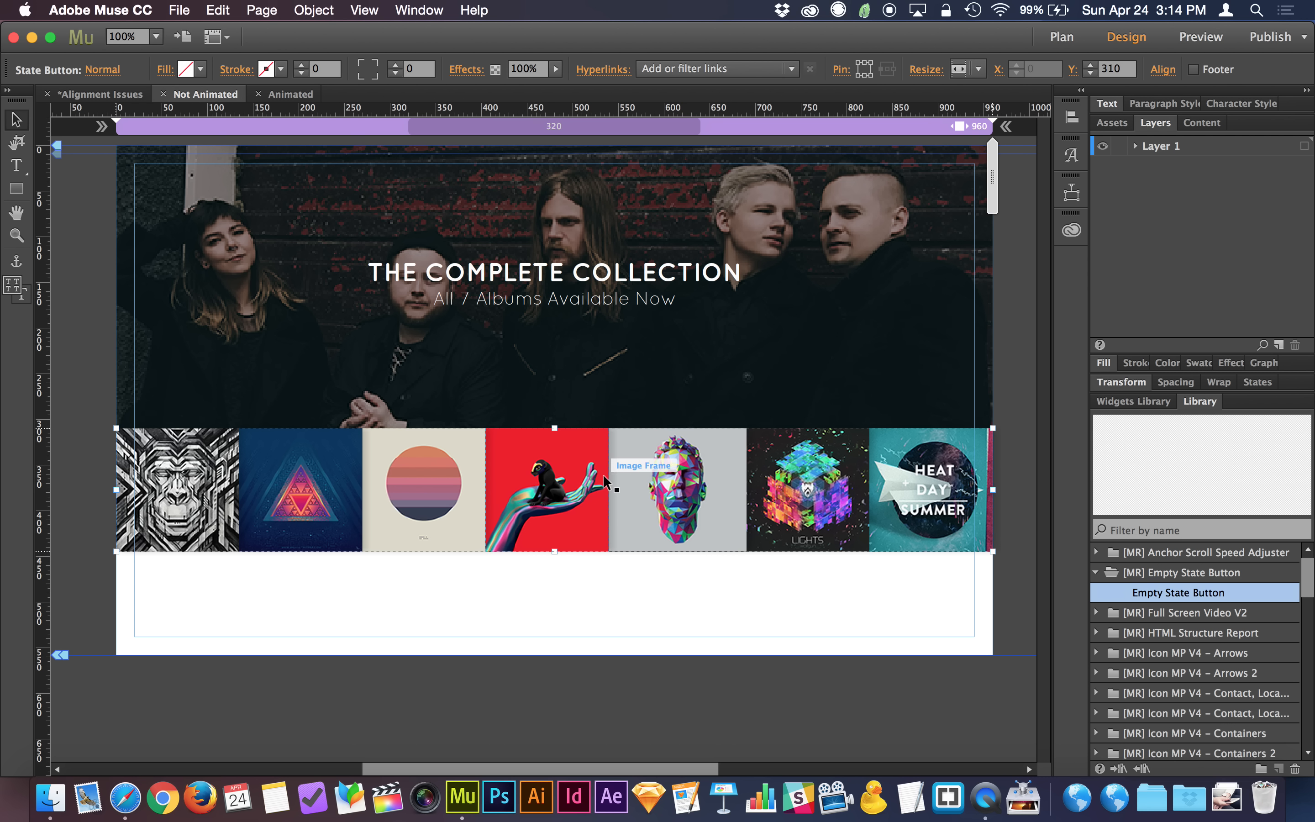
left_click(580, 488)
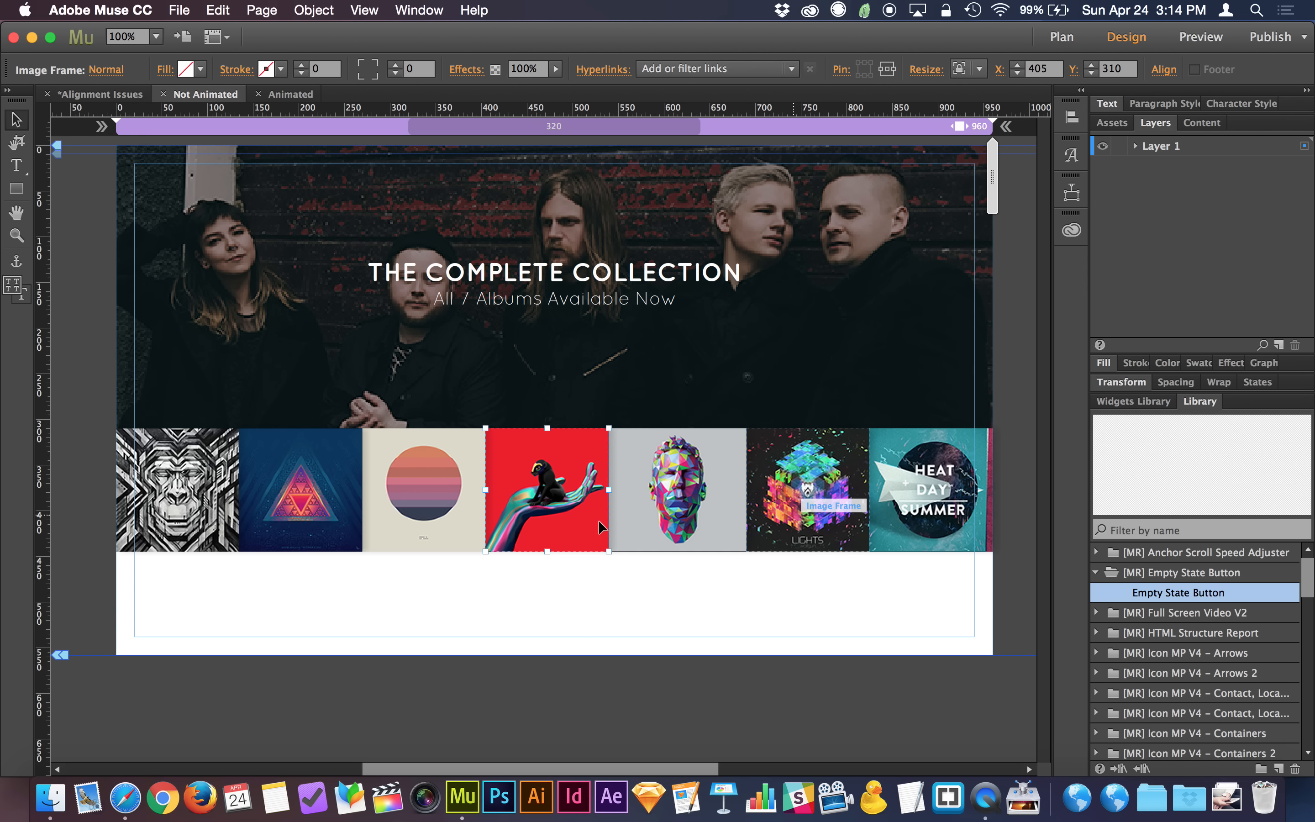
left_click(683, 585)
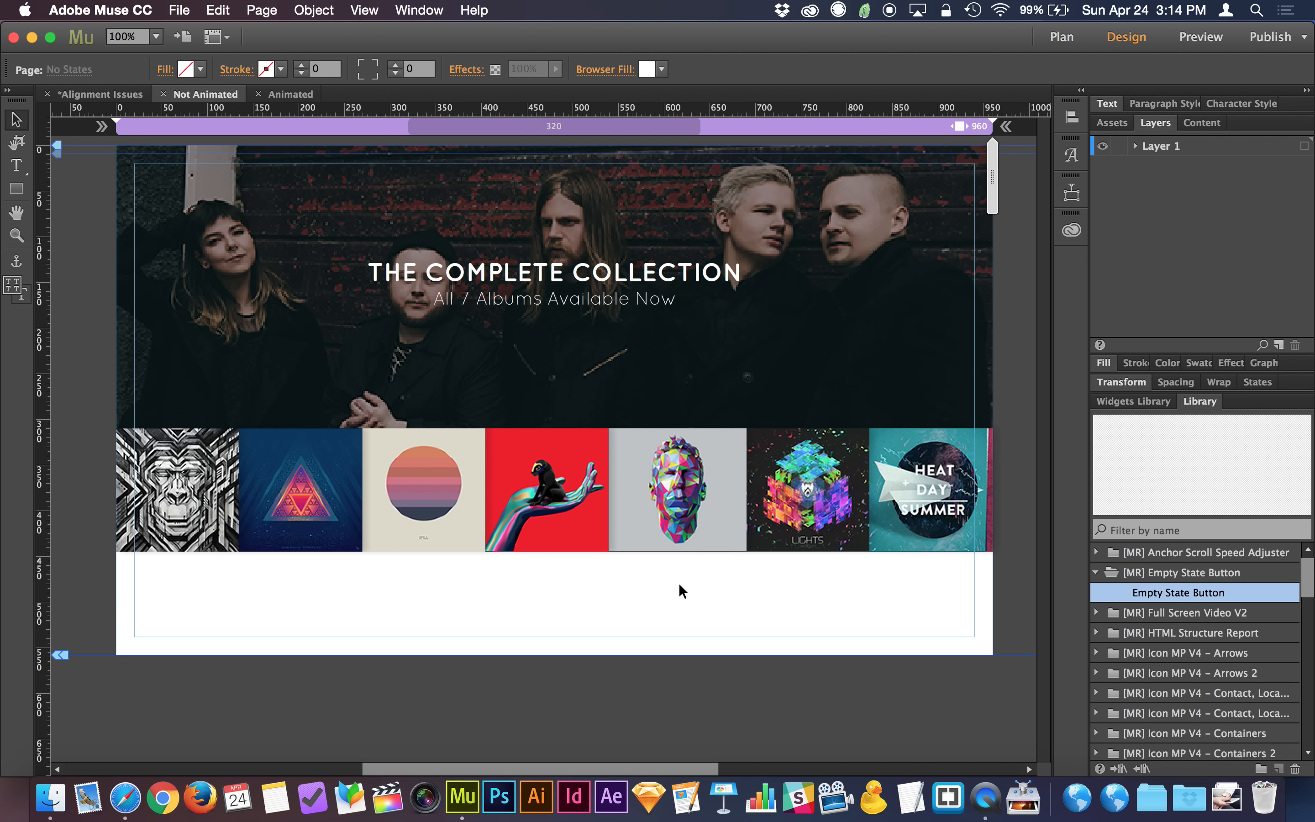
left_click(498, 492)
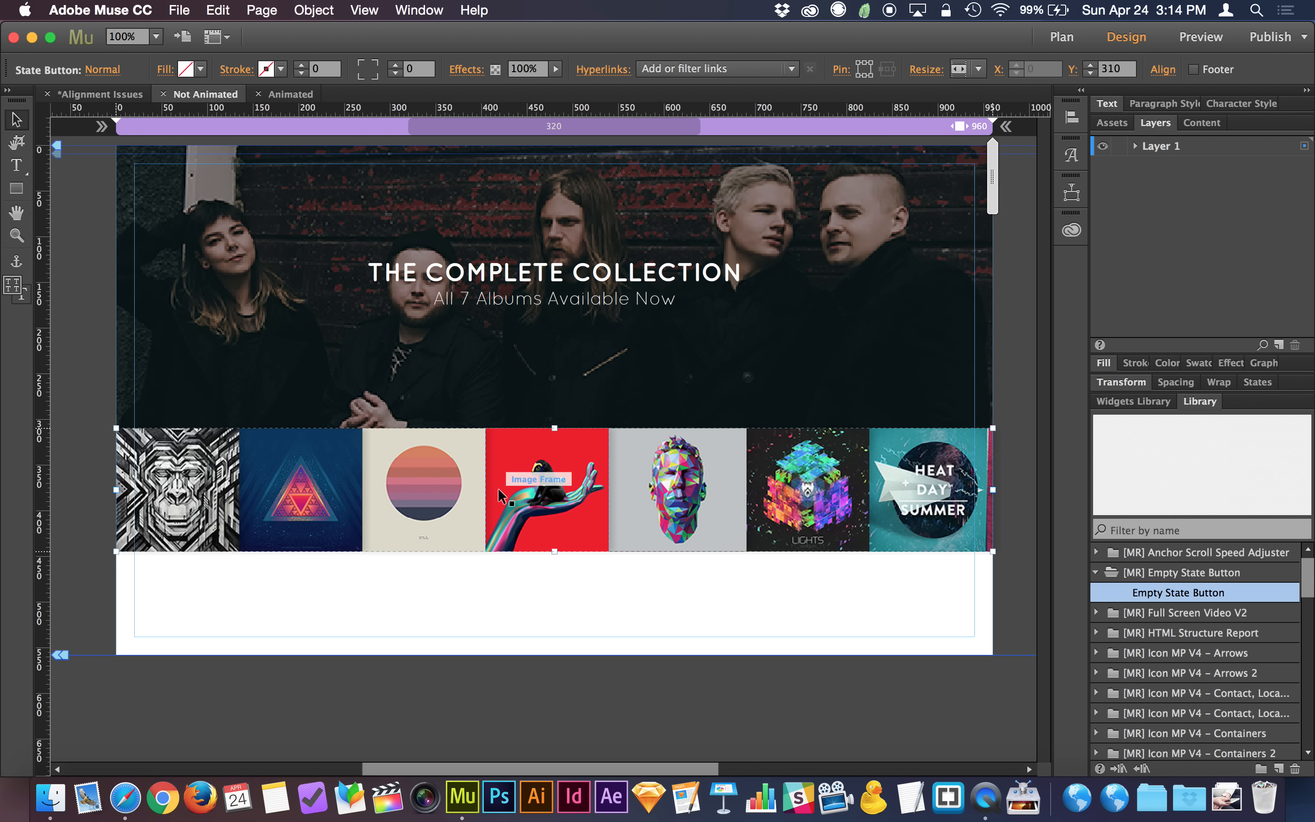
Hyperlink the state button to the Albums page and check the covers in a Safari preview
left_click(810, 650)
left_click(632, 528)
left_click(752, 69)
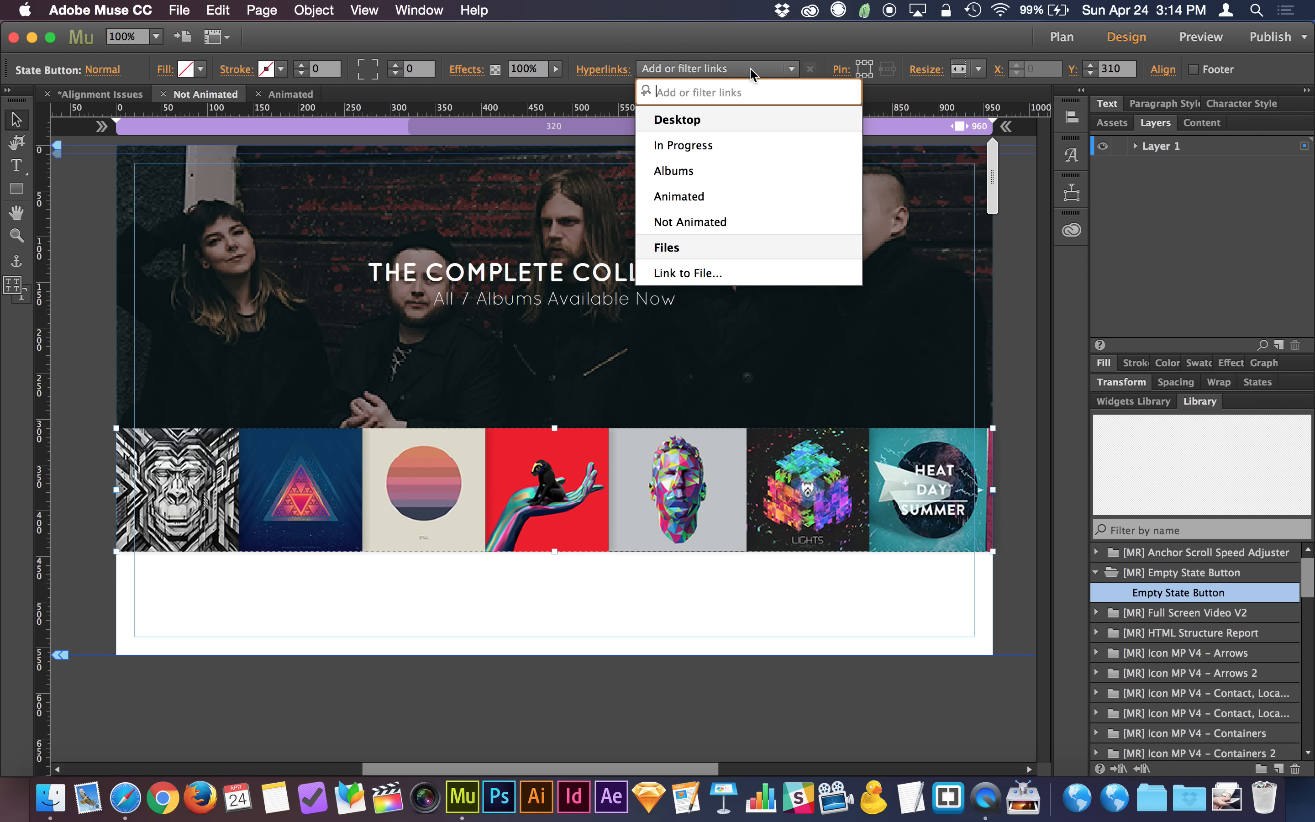
left_click(728, 173)
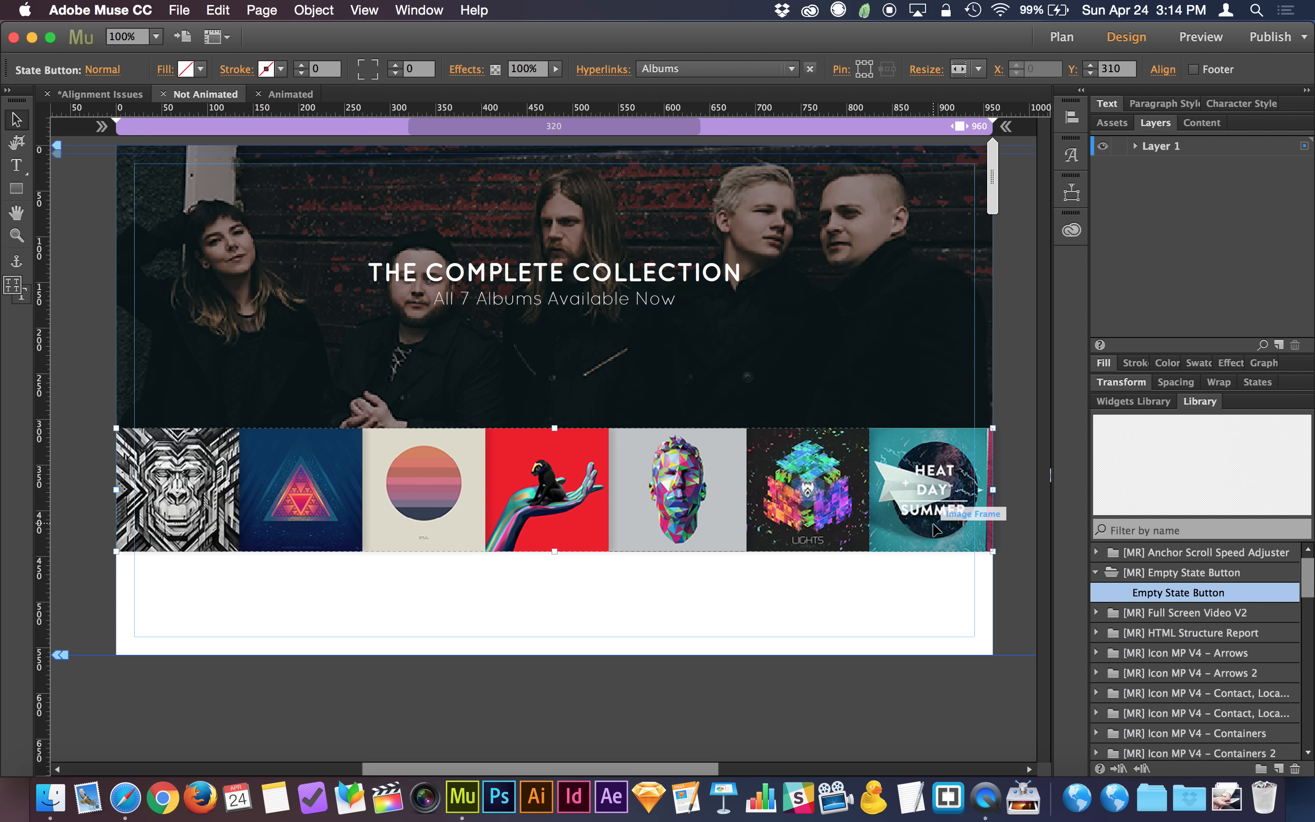
left_click(608, 597)
key("super+shift+e")
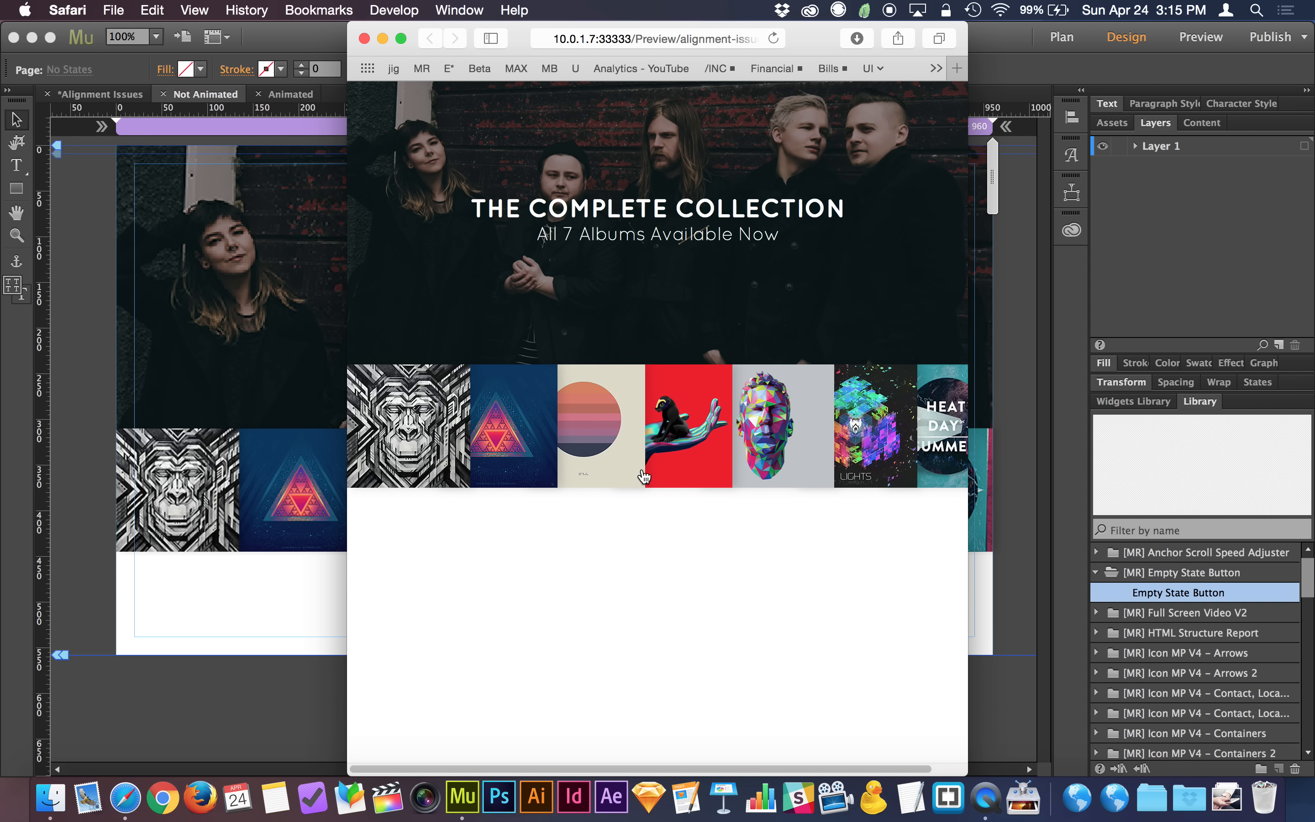
key("super+w")
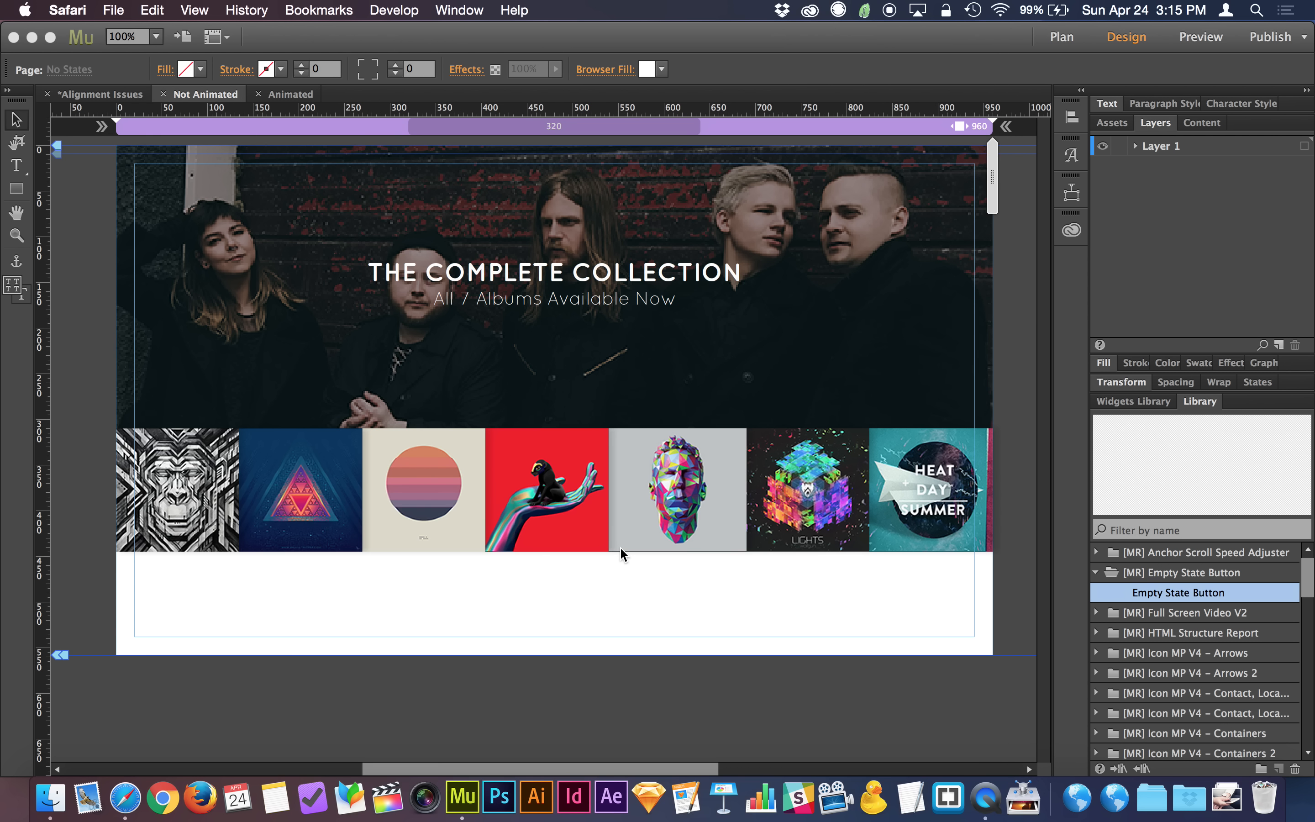
Enable the Glow effect on all seven album covers nested inside the state button
left_click(590, 599)
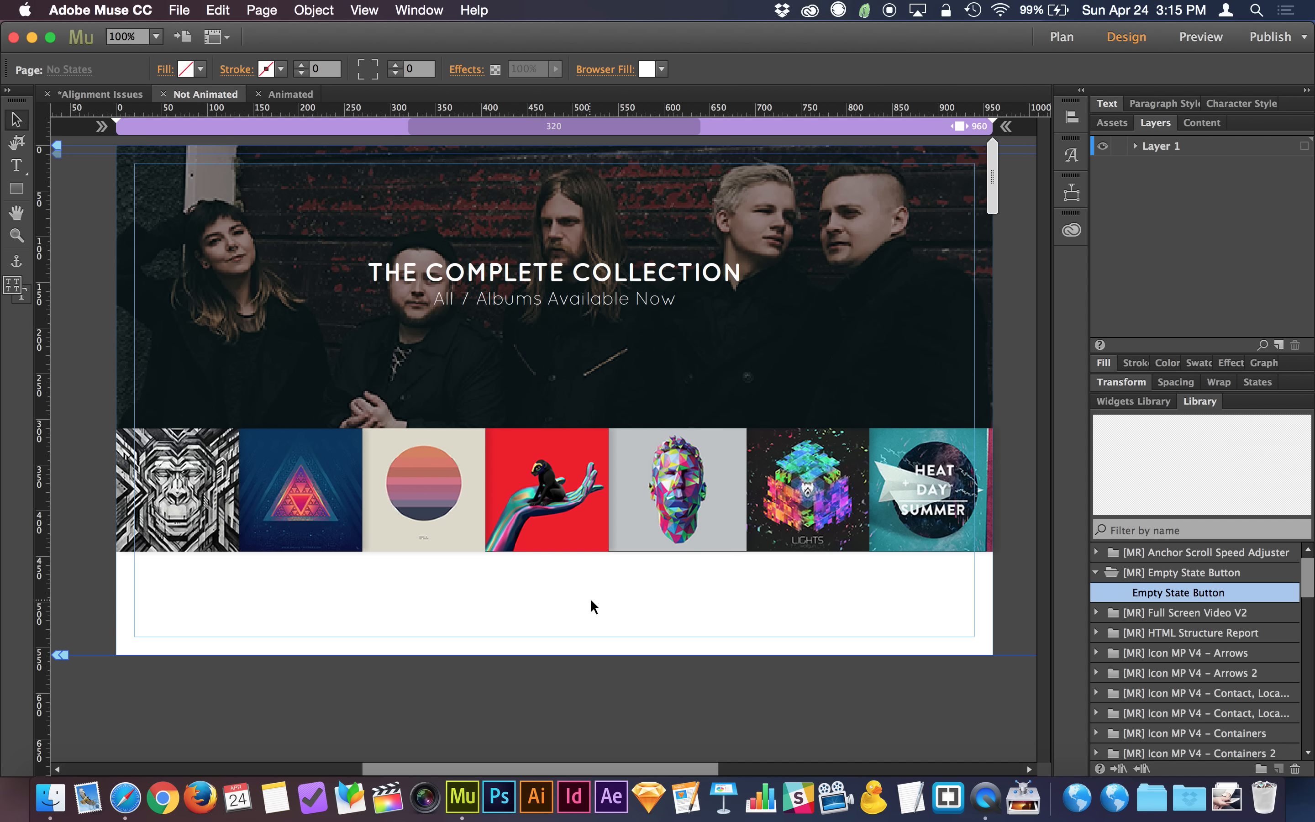
left_click(323, 489)
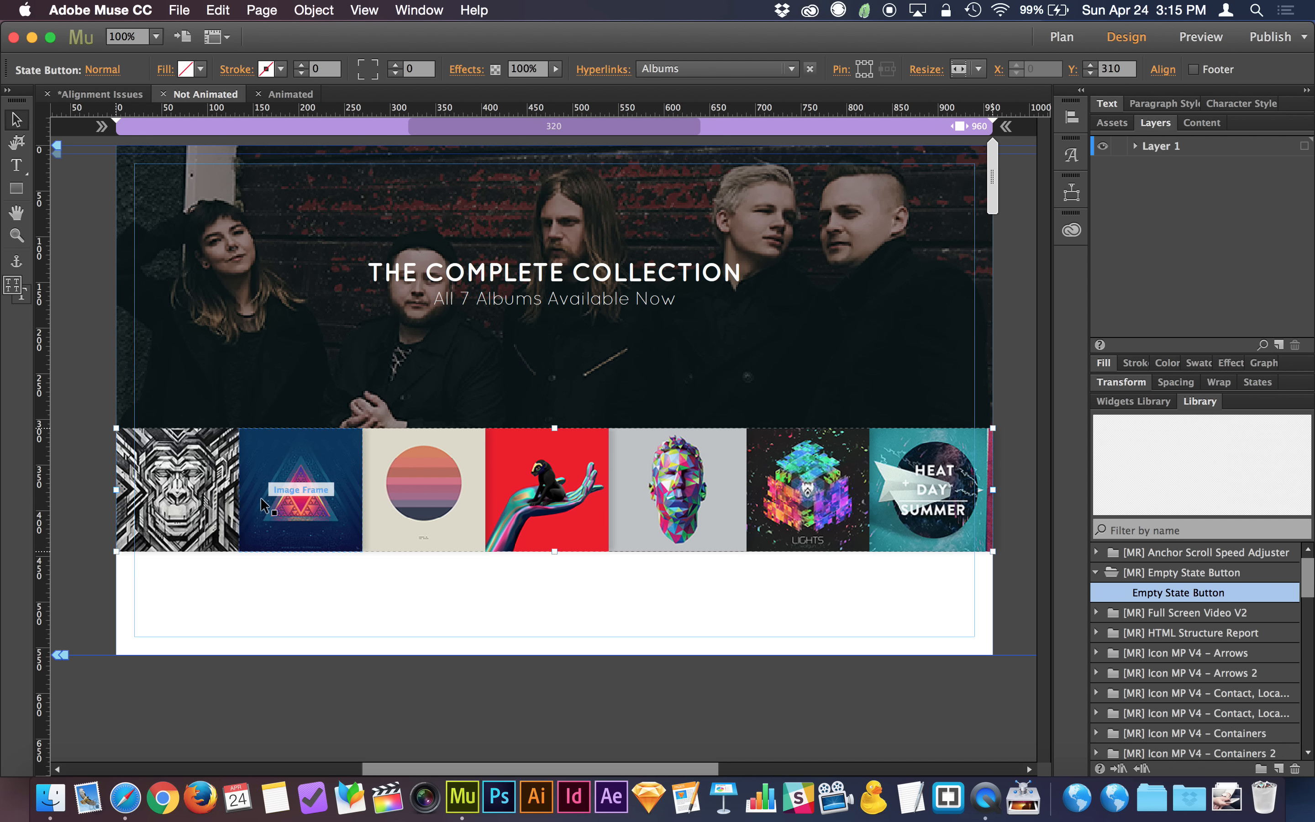
left_click(217, 497)
left_click(288, 496, "shift")
left_click(390, 485, "shift")
left_click(546, 484, "shift")
left_click(646, 486, "shift")
left_click(791, 486, "shift")
left_click(906, 486, "shift")
left_click(906, 486, "shift")
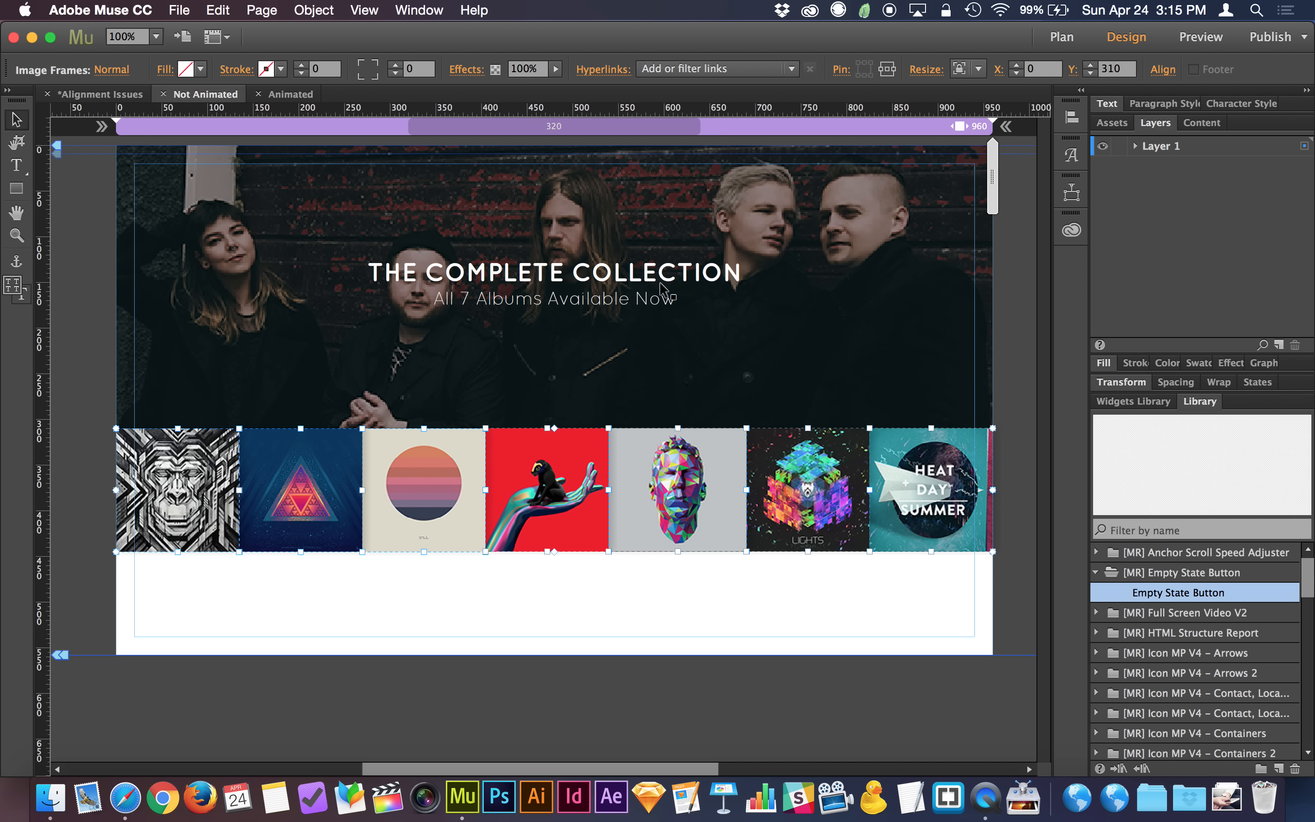
left_click(466, 71)
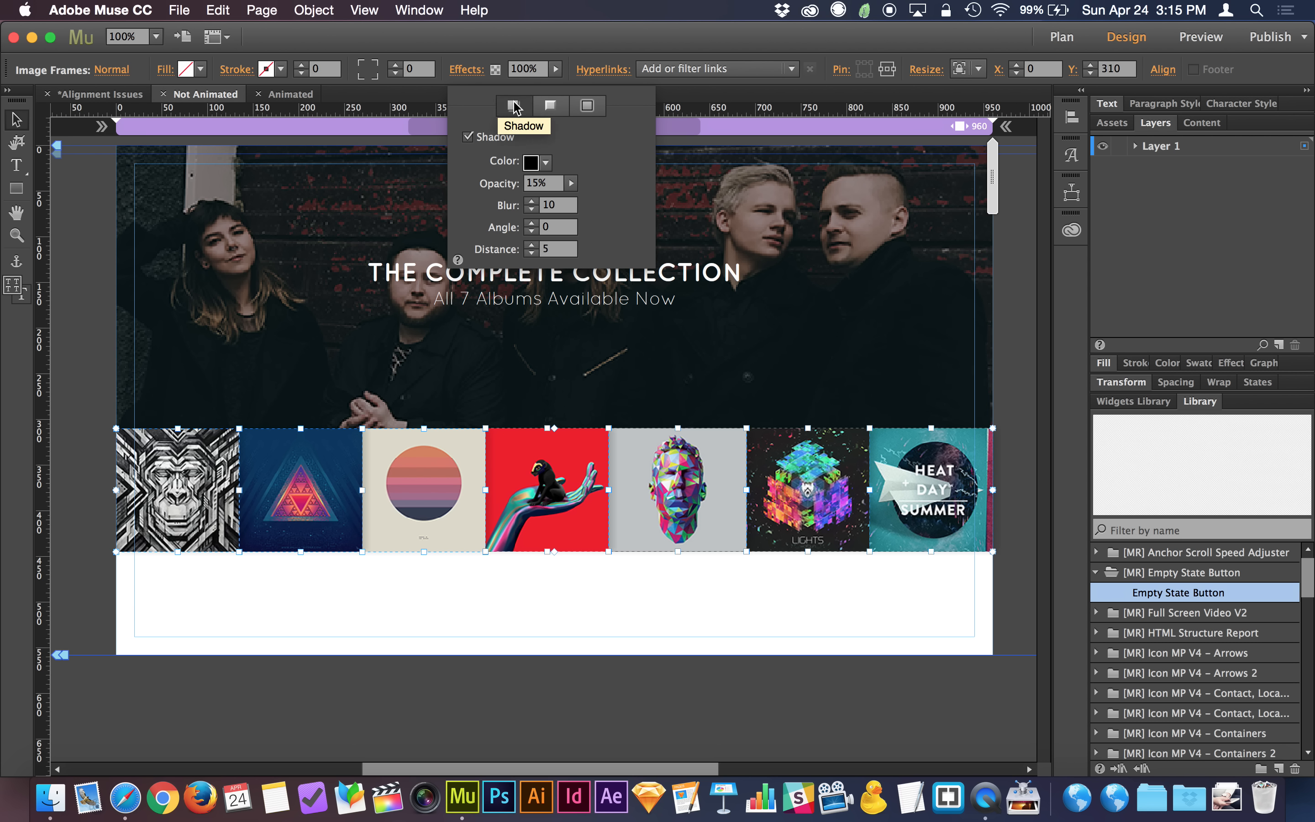
left_click(595, 107)
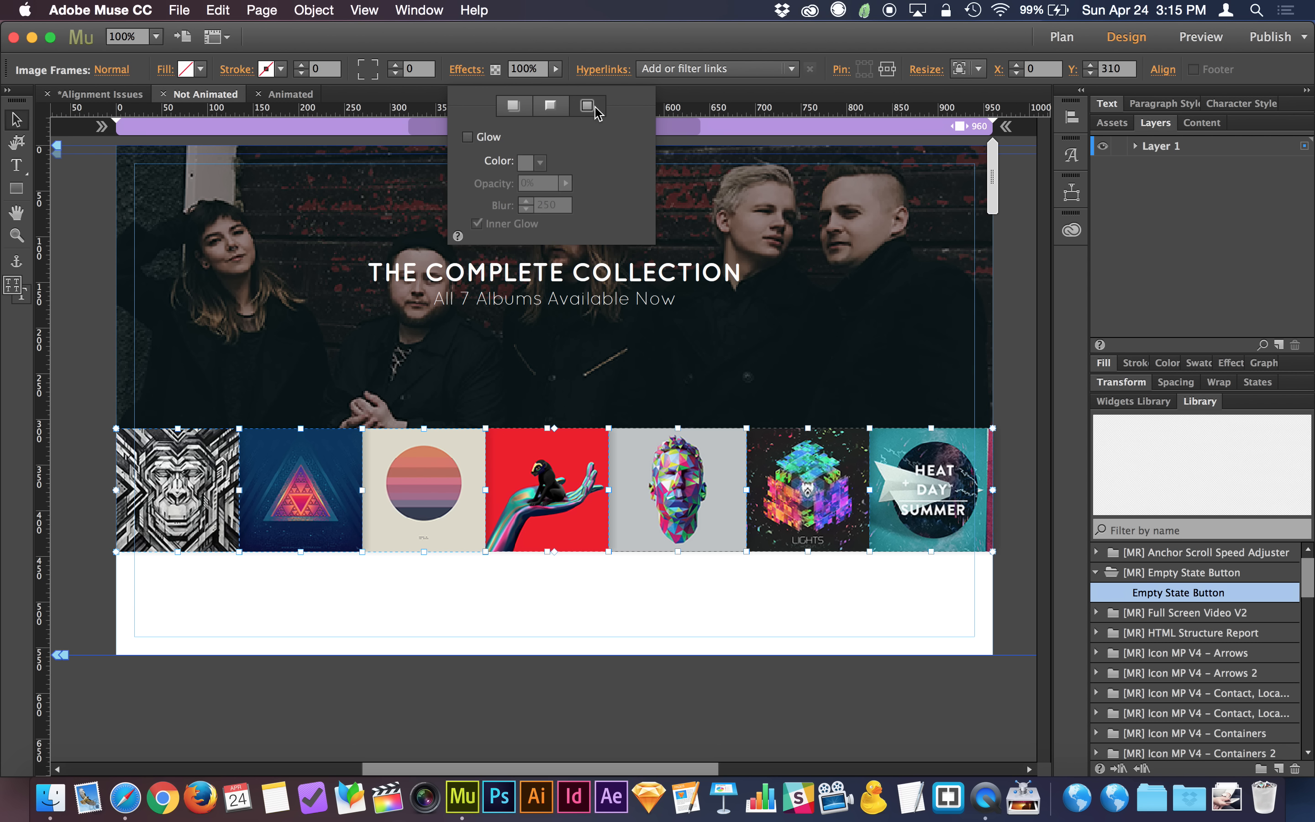
left_click(467, 137)
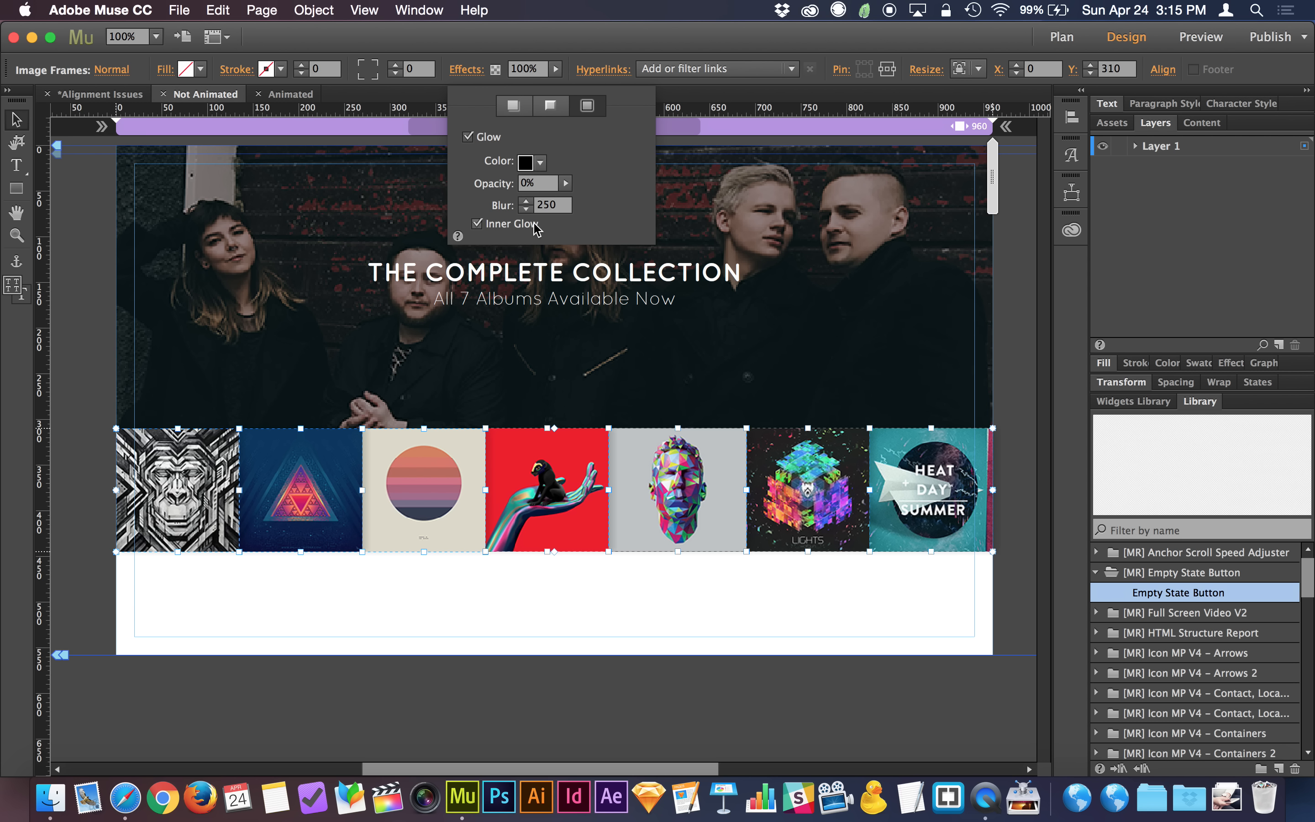
Try the covers' inner glow at 50% and 60% opacity
left_click(544, 183)
key("BackSpace")
key("BackSpace")
type("50")
key("Return")
key("shift+Up")
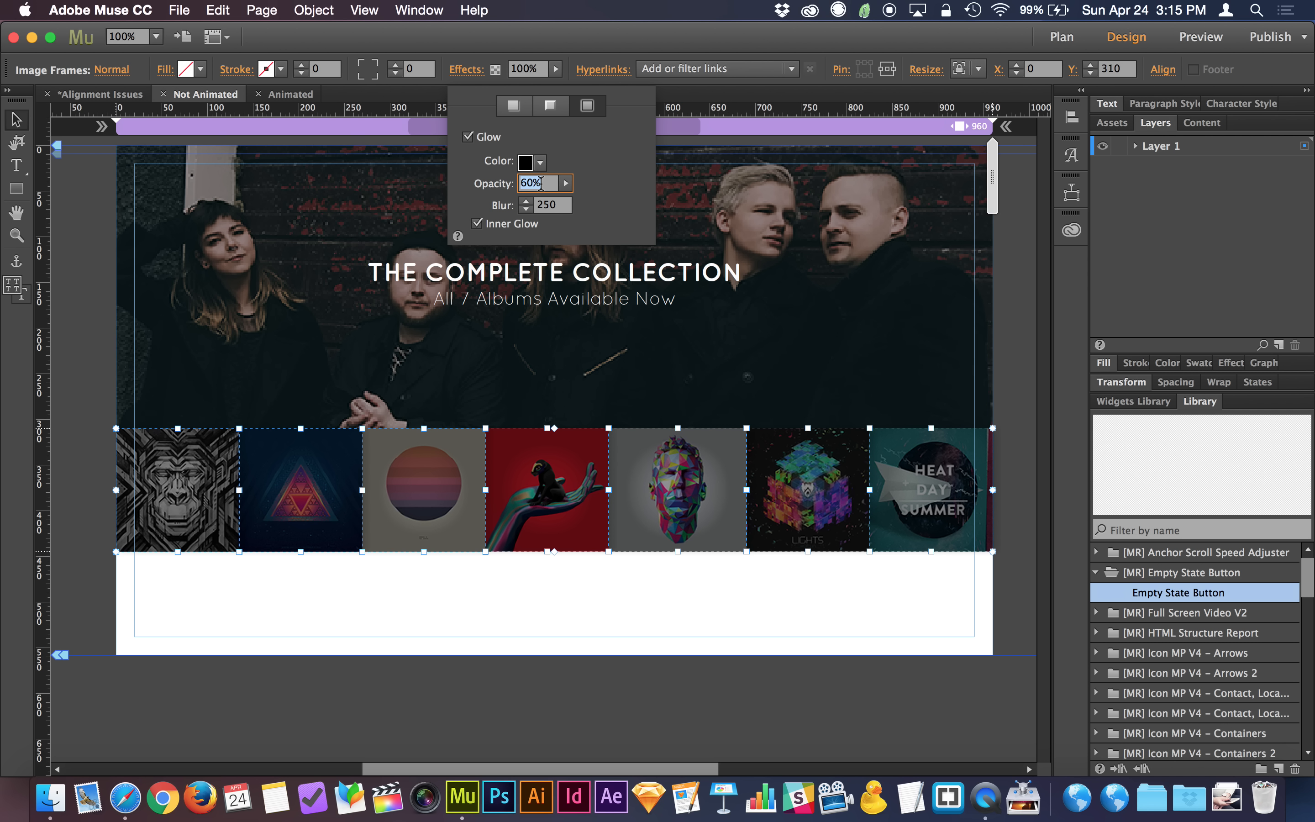
Set the glow opacity of the seven covers' Normal state to 0%
type("0")
key("Tab")
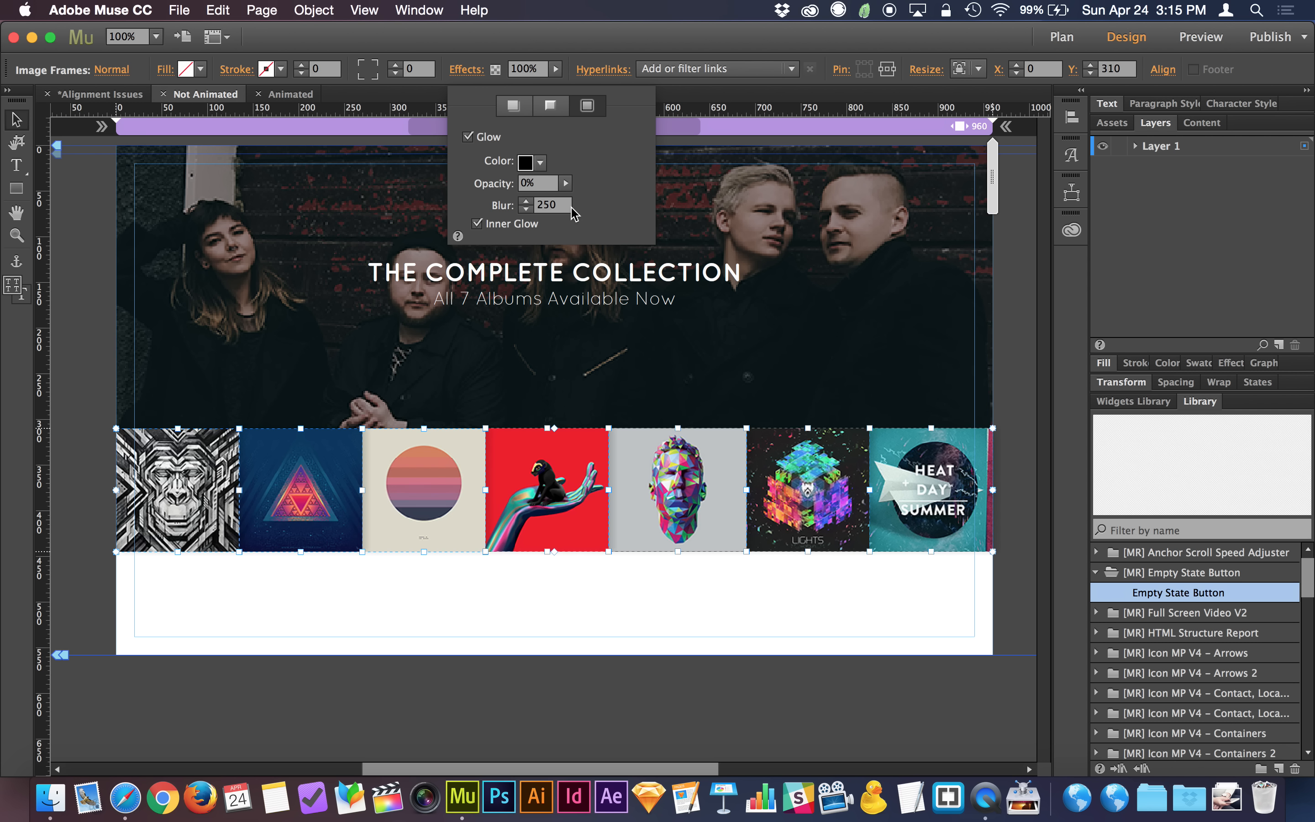
left_click(524, 201)
left_click(523, 201)
left_click(563, 201)
left_click(539, 185)
left_click(468, 71)
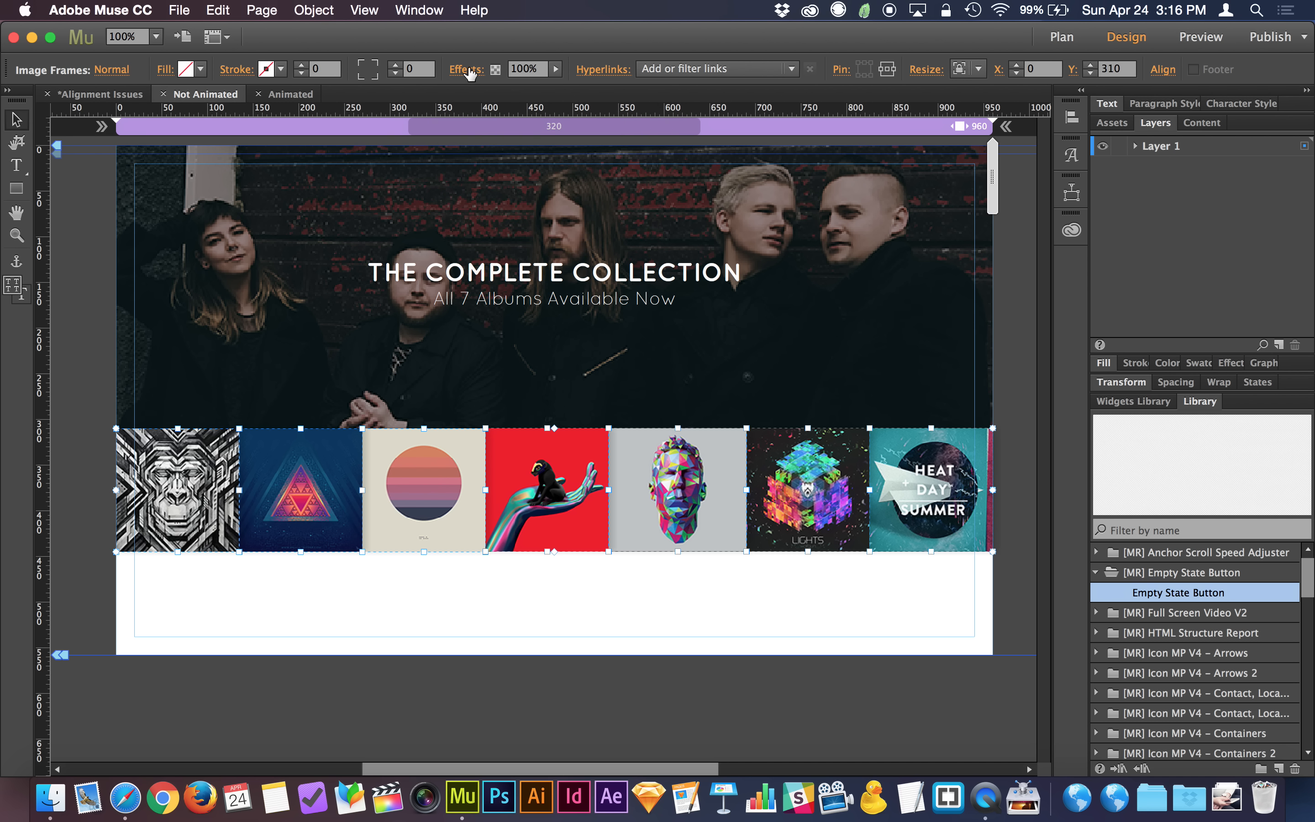
Set the glow opacity of the seven covers' Rollover state to 30%
left_click(106, 71)
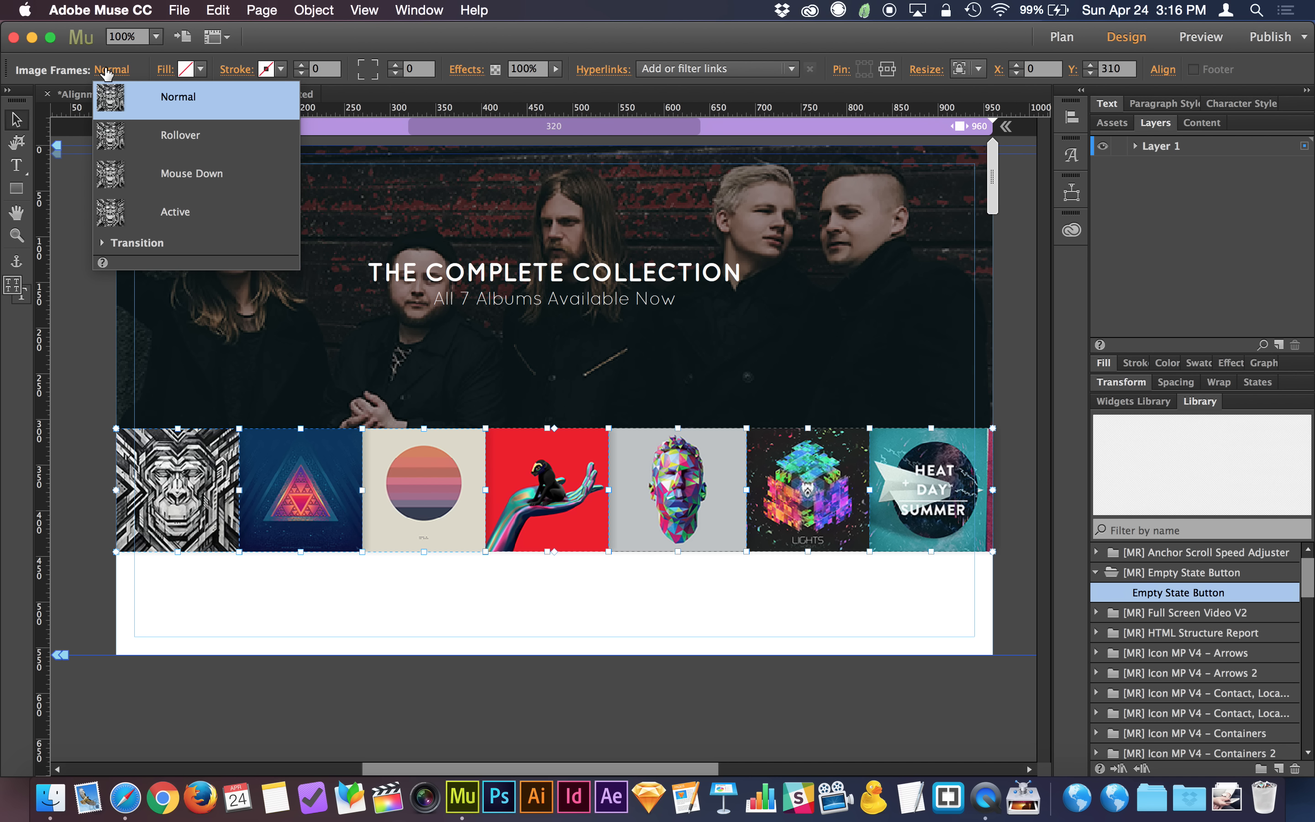
left_click(175, 135)
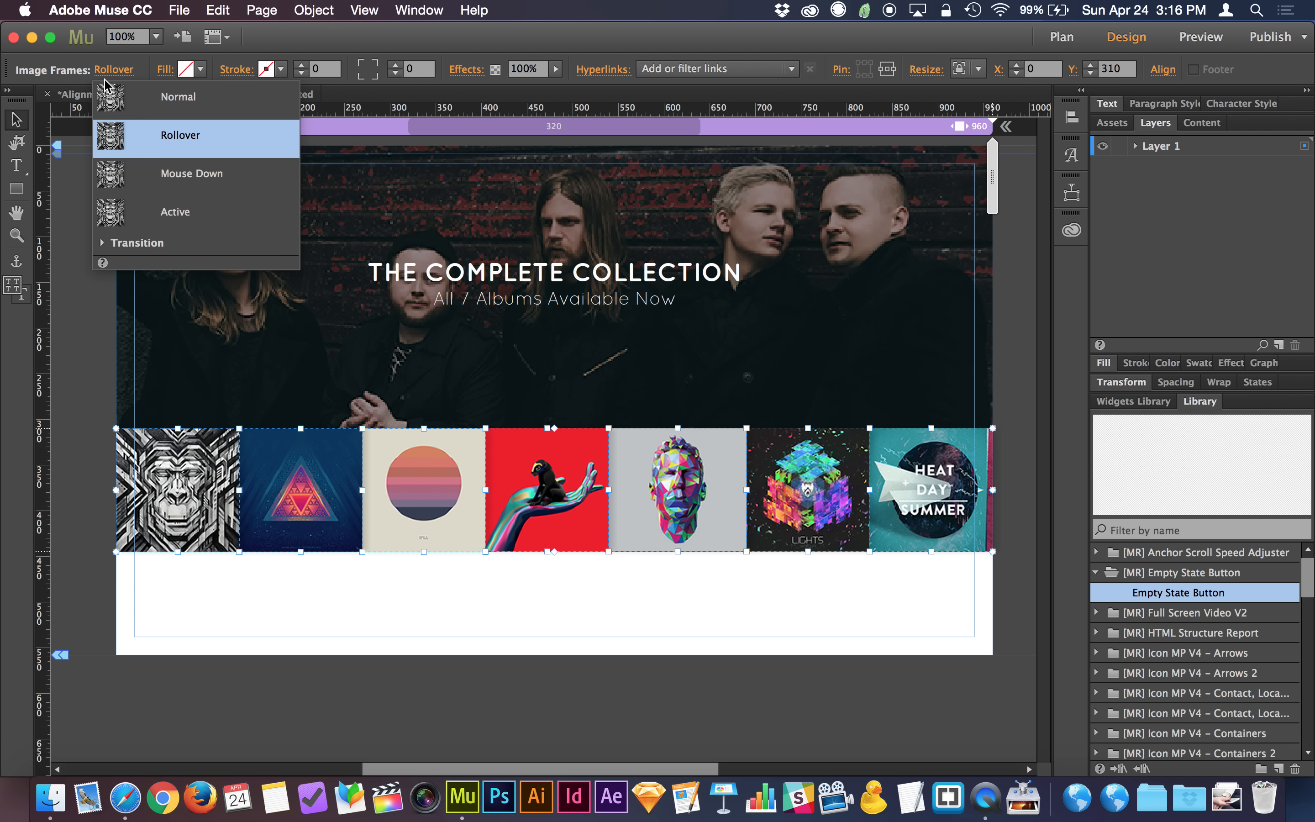
left_click(467, 69)
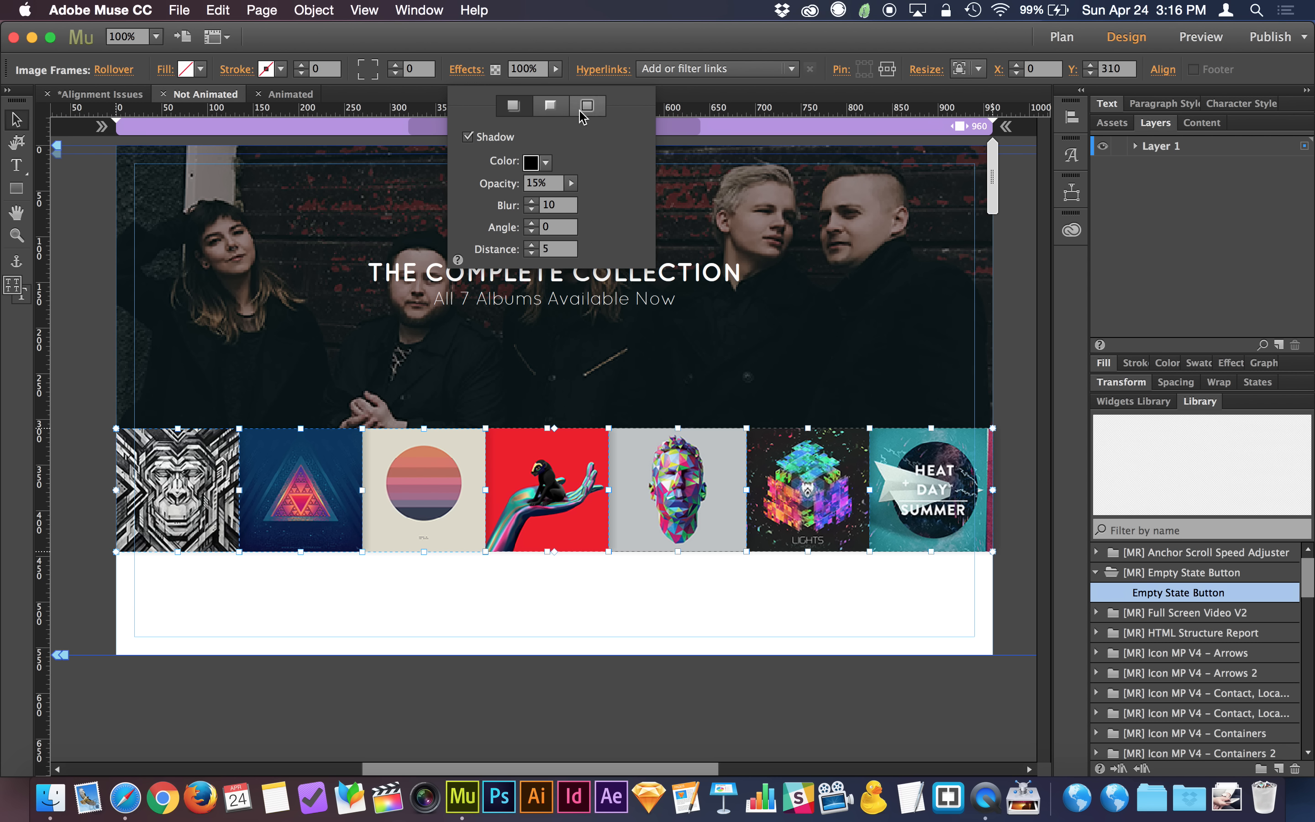
left_click(579, 112)
left_click(550, 185)
type("20")
key("Return")
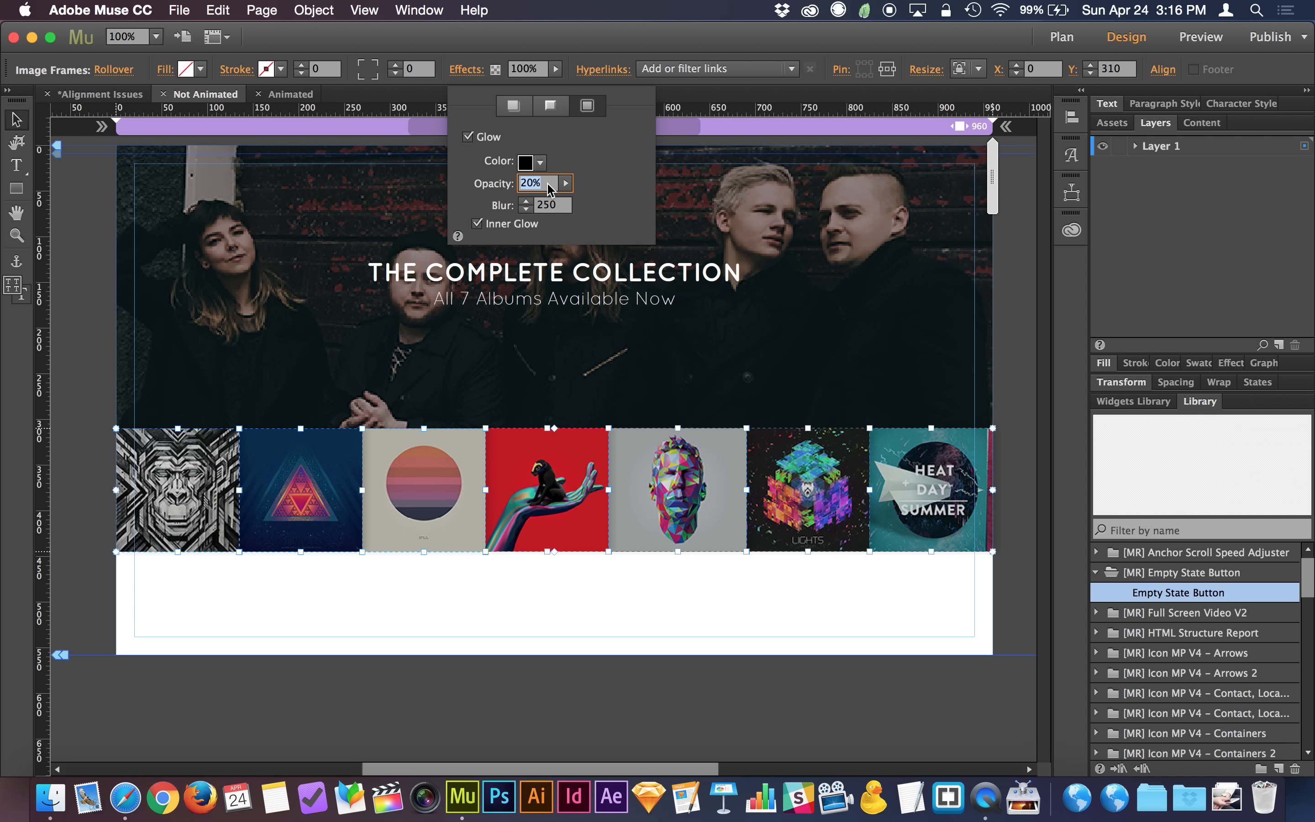
type("30")
key("Return")
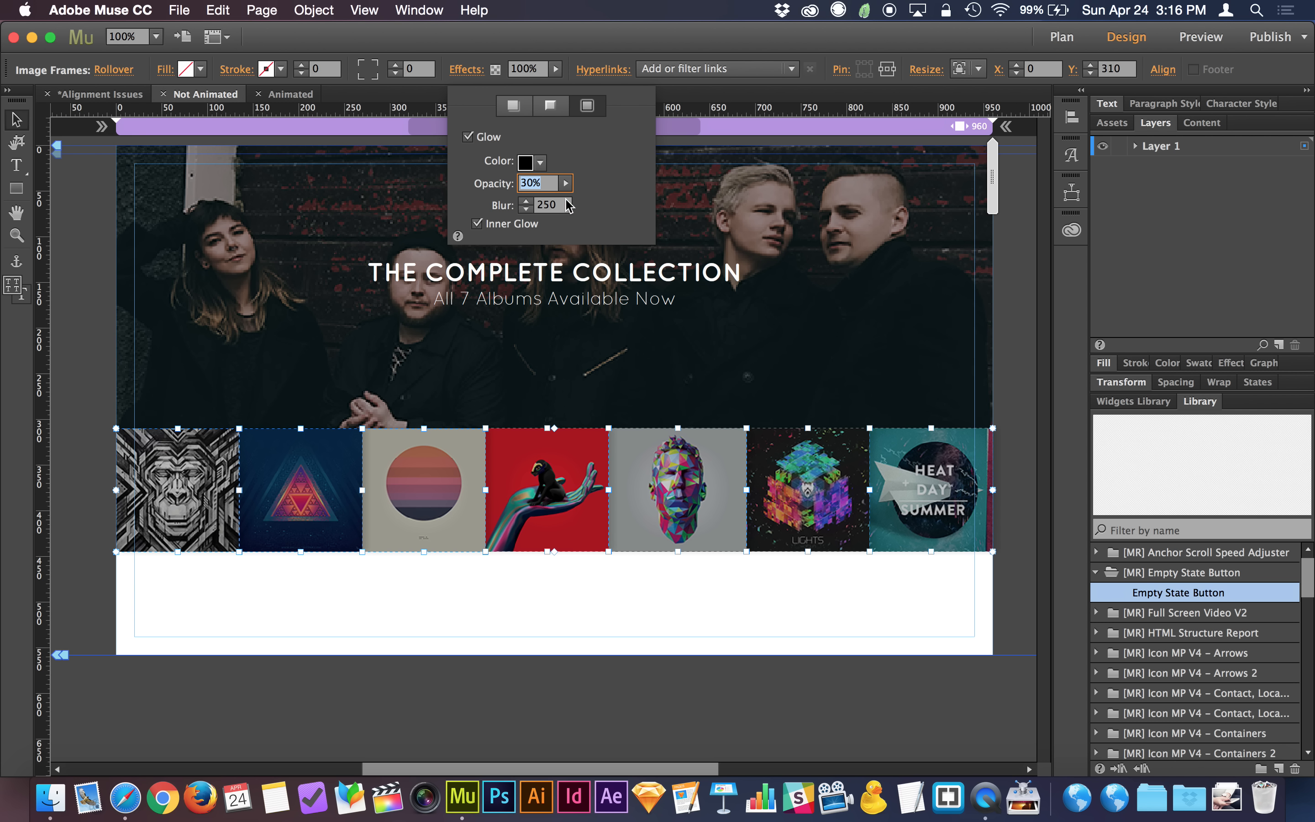
left_click(475, 81)
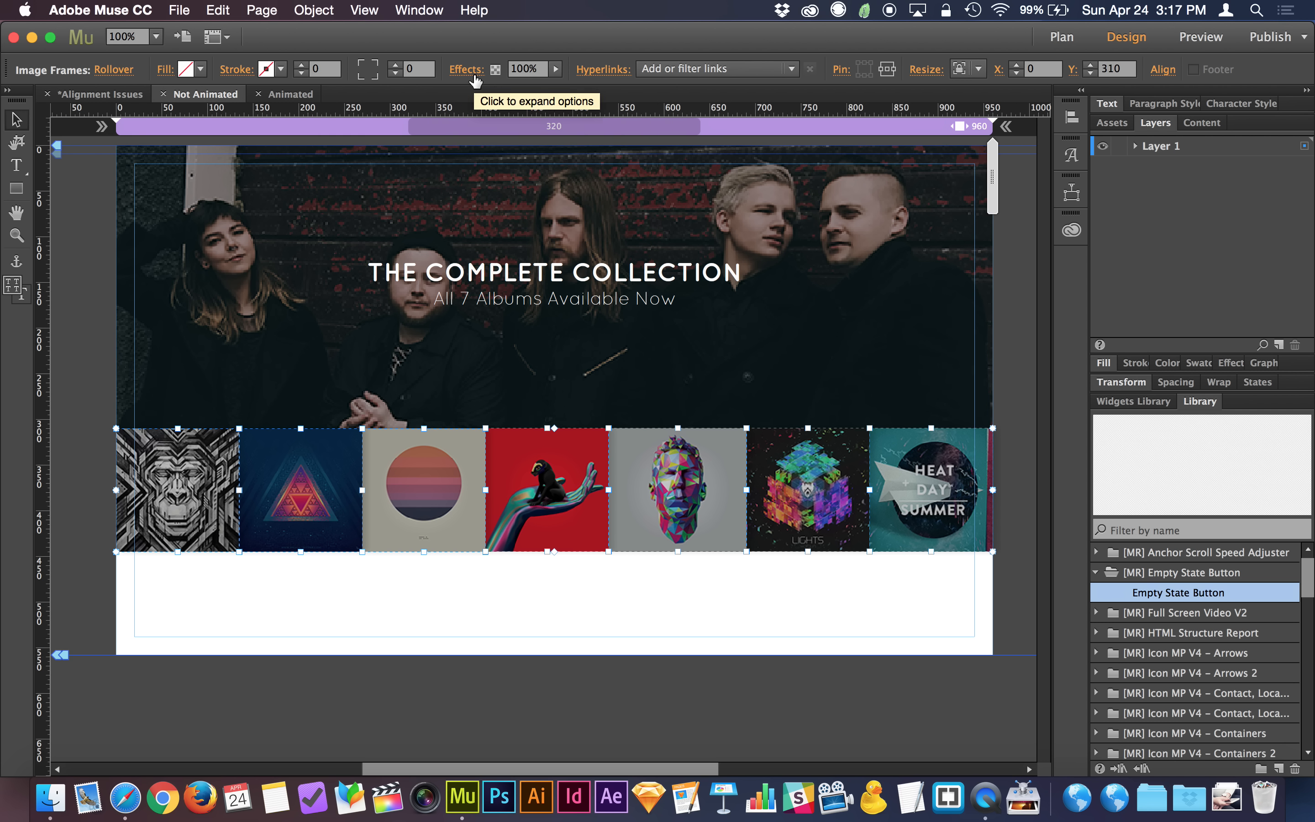
Preview the page in Safari to check the album covers' rollover effect, and return to the design
left_click(592, 616)
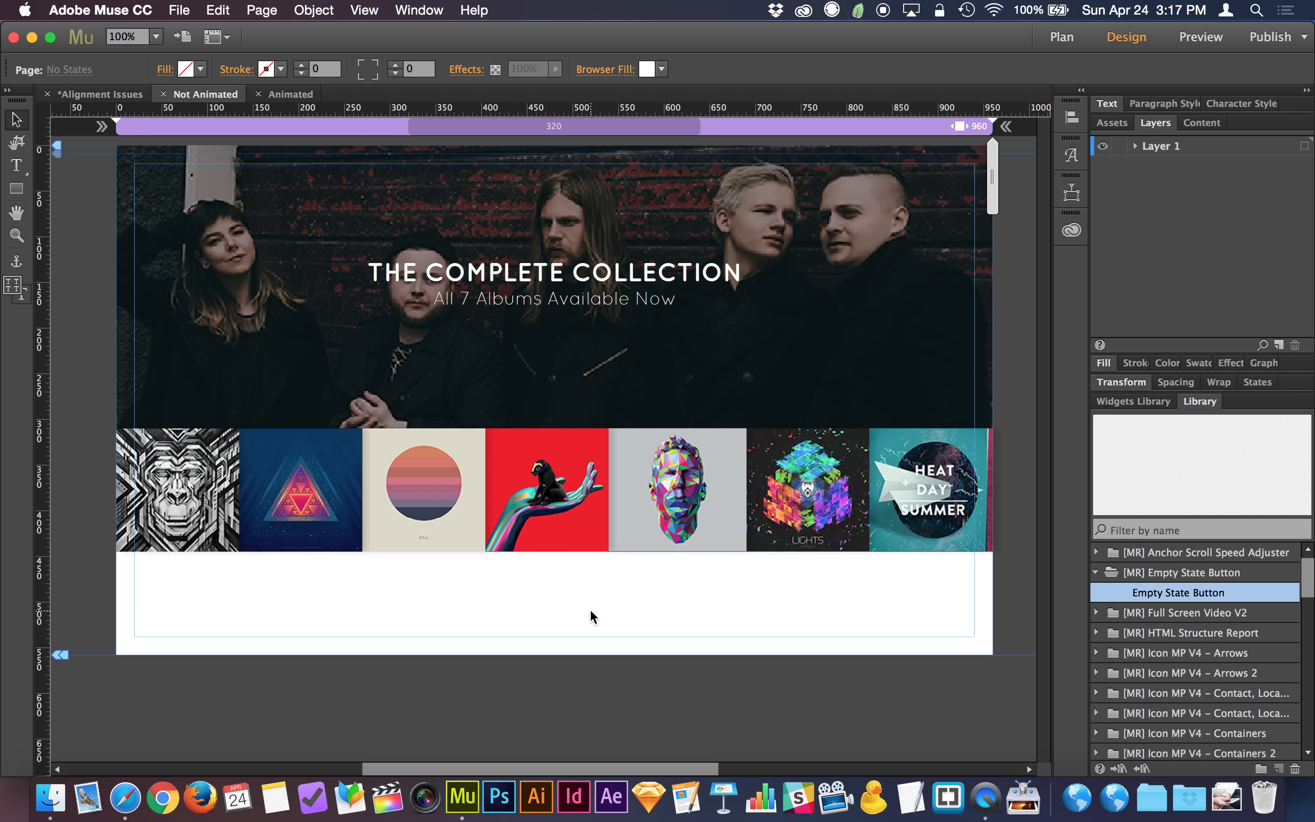
key("super+shift+e")
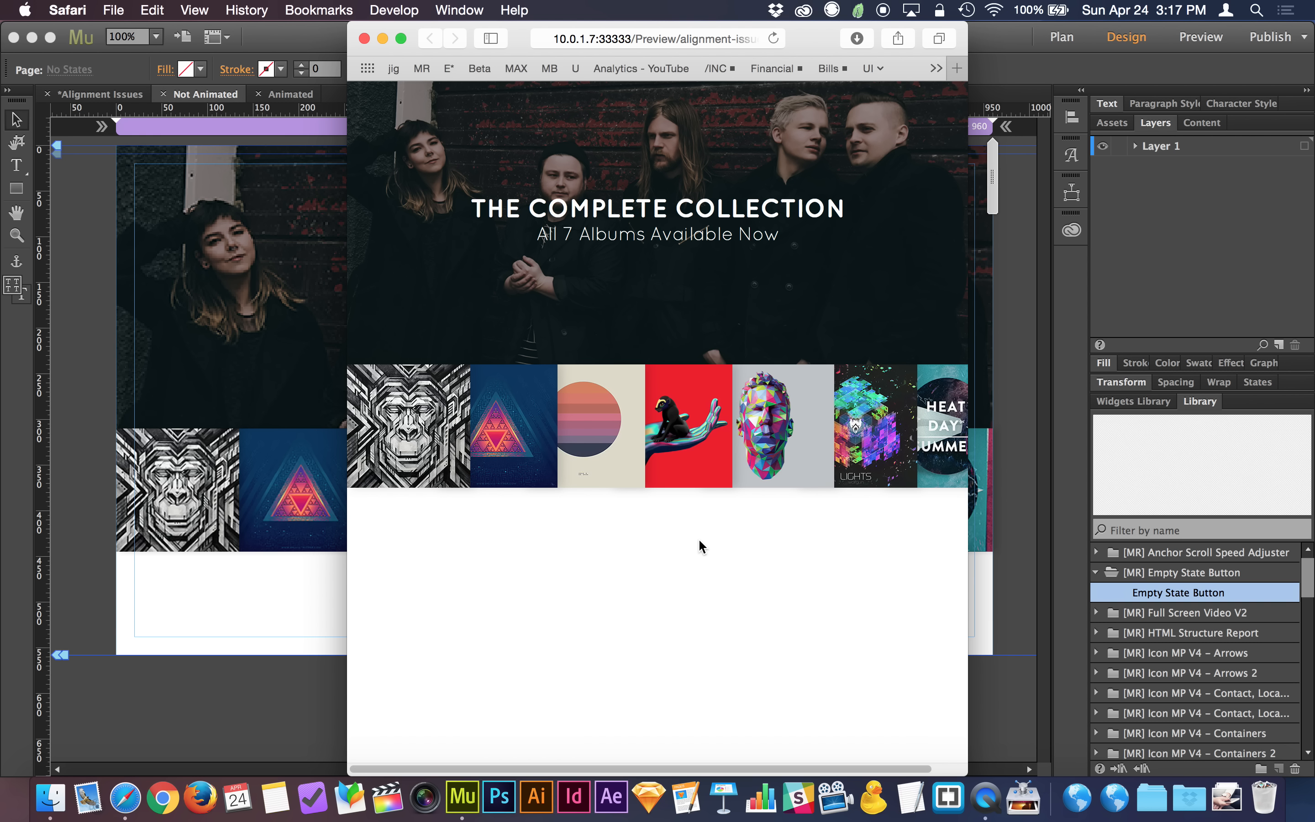
key("super+Tab")
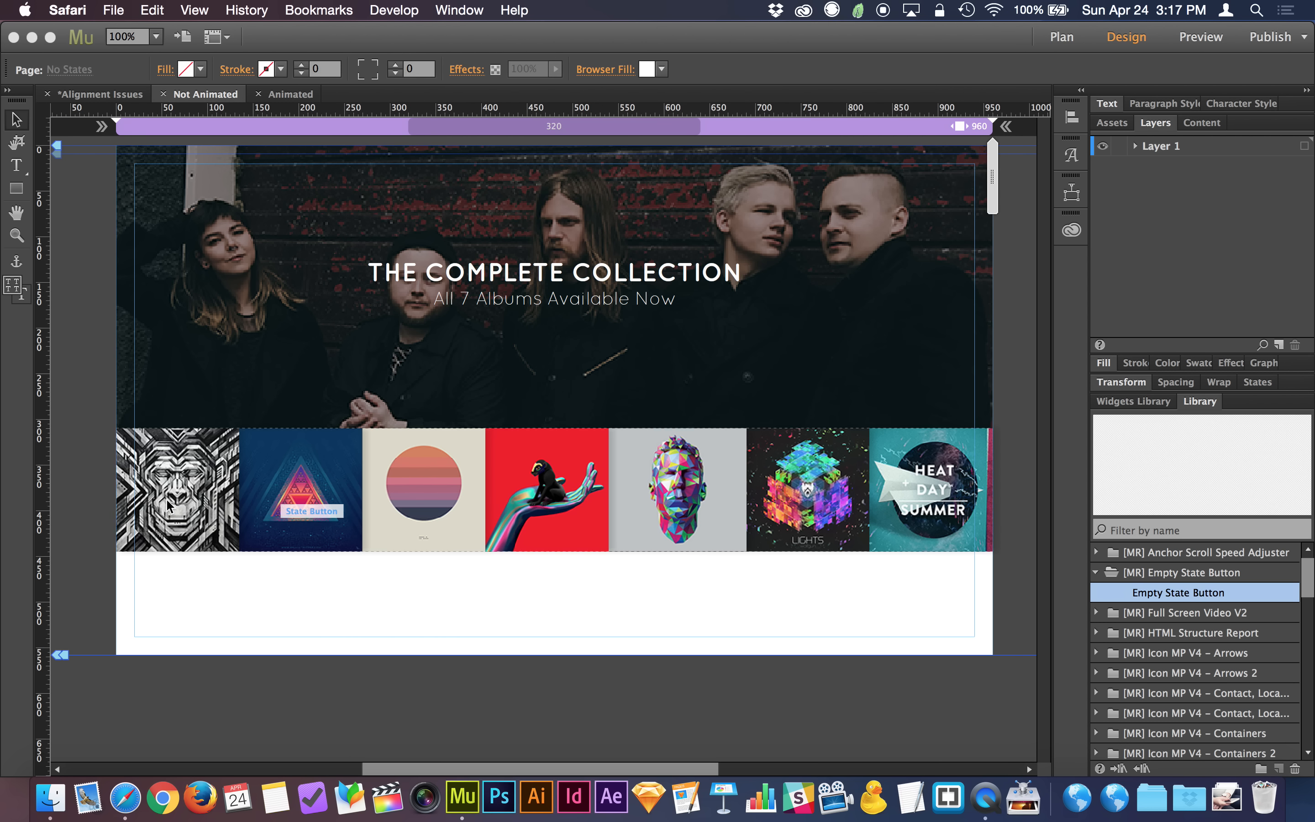
Add a Fade transition with a duration of 0.4 s to all seven album covers
left_click(231, 495)
left_click(286, 491, "shift")
left_click(432, 482, "shift")
left_click(587, 484, "shift")
left_click(654, 484, "shift")
left_click(821, 481, "shift")
left_click(908, 482, "shift")
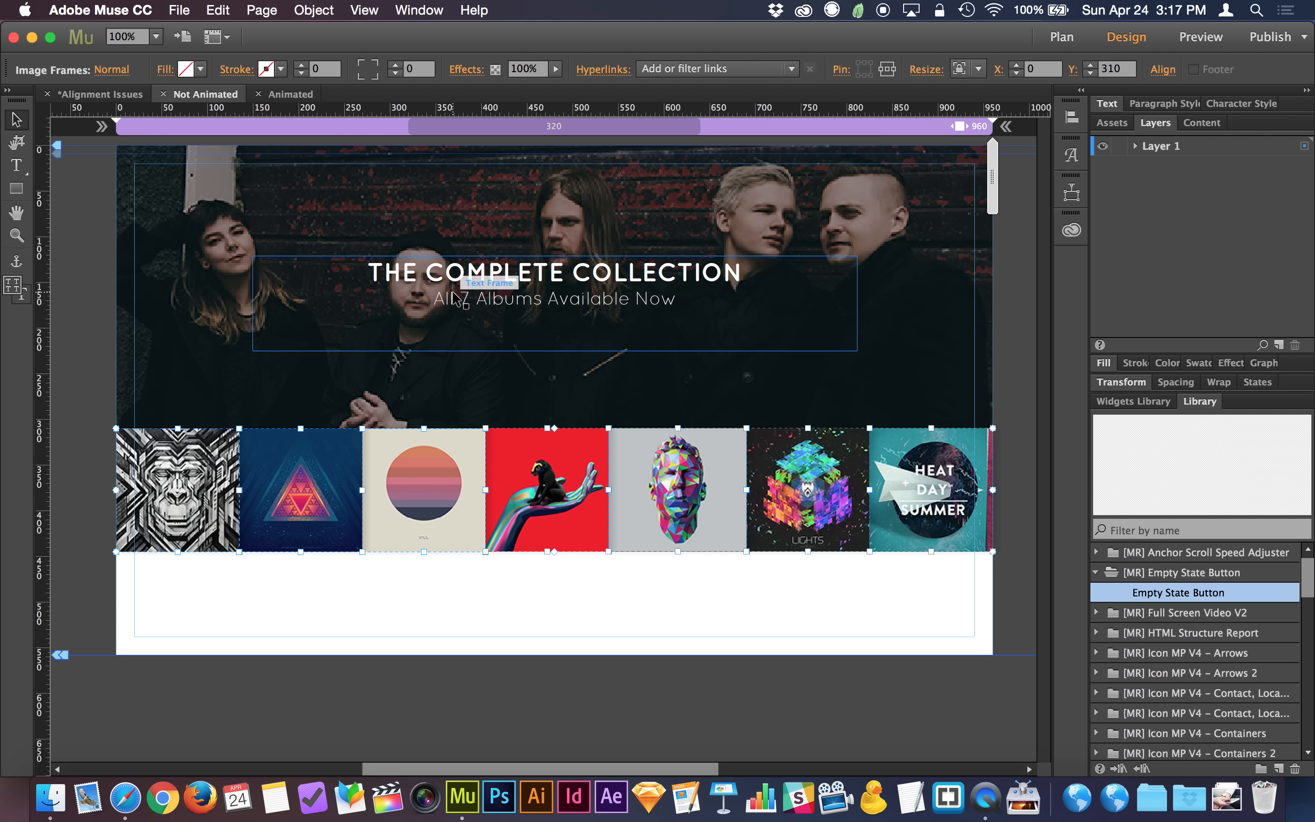
left_click(103, 71)
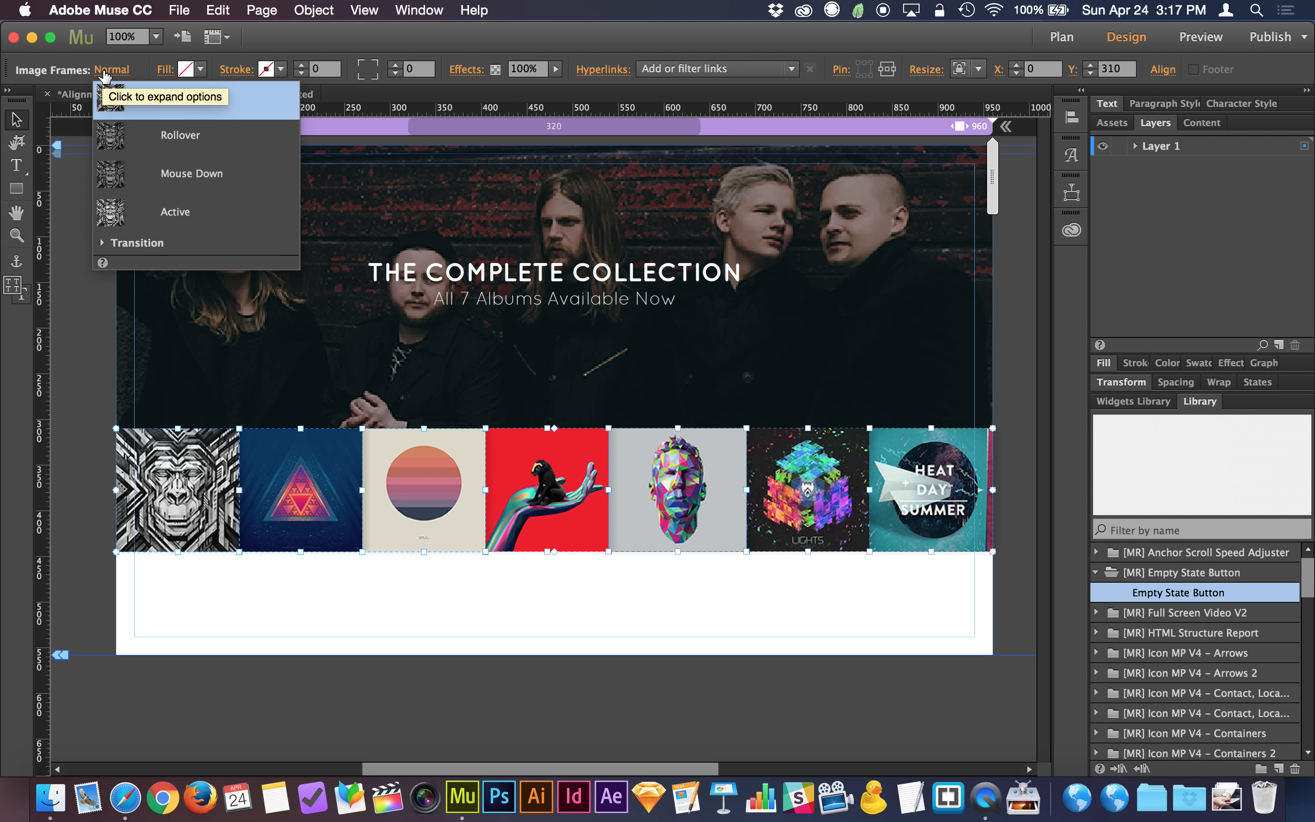
left_click(103, 242)
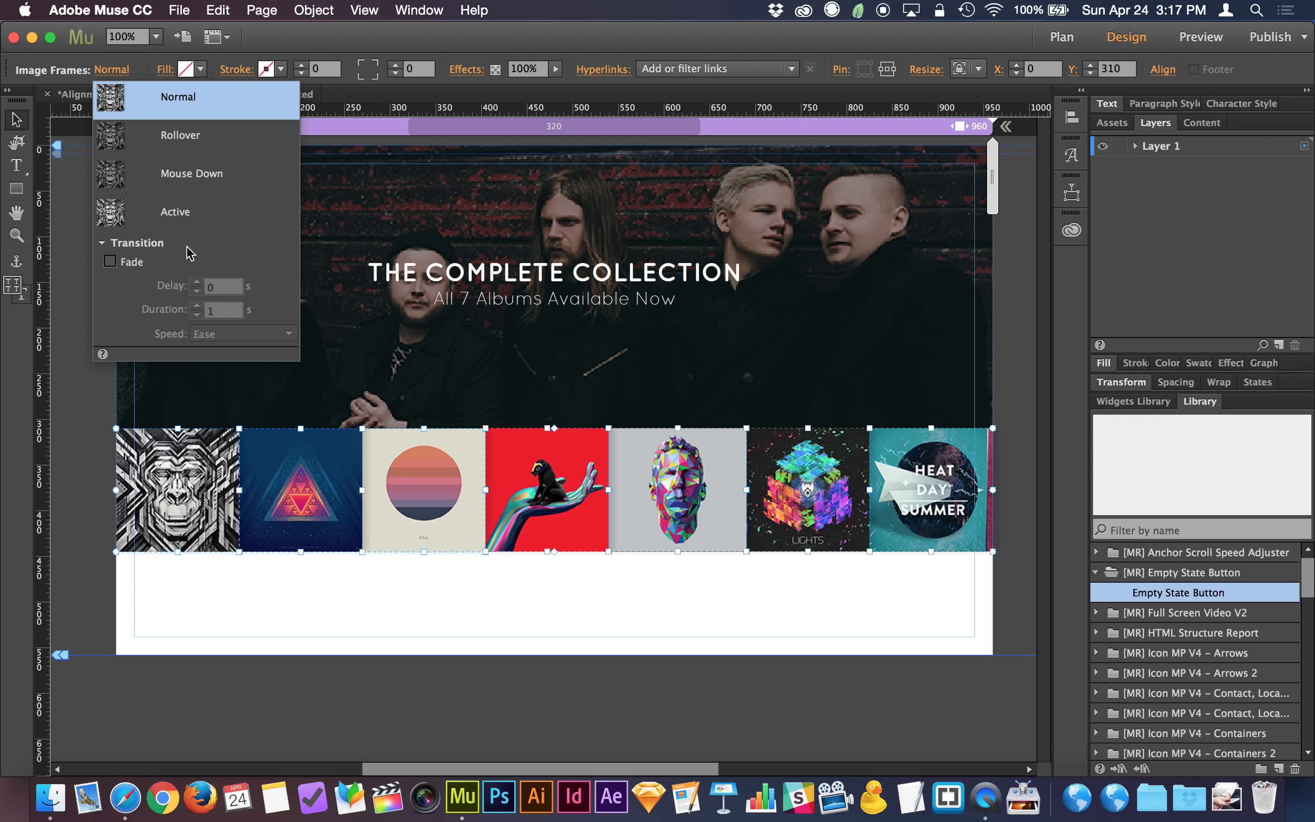
left_click(112, 261)
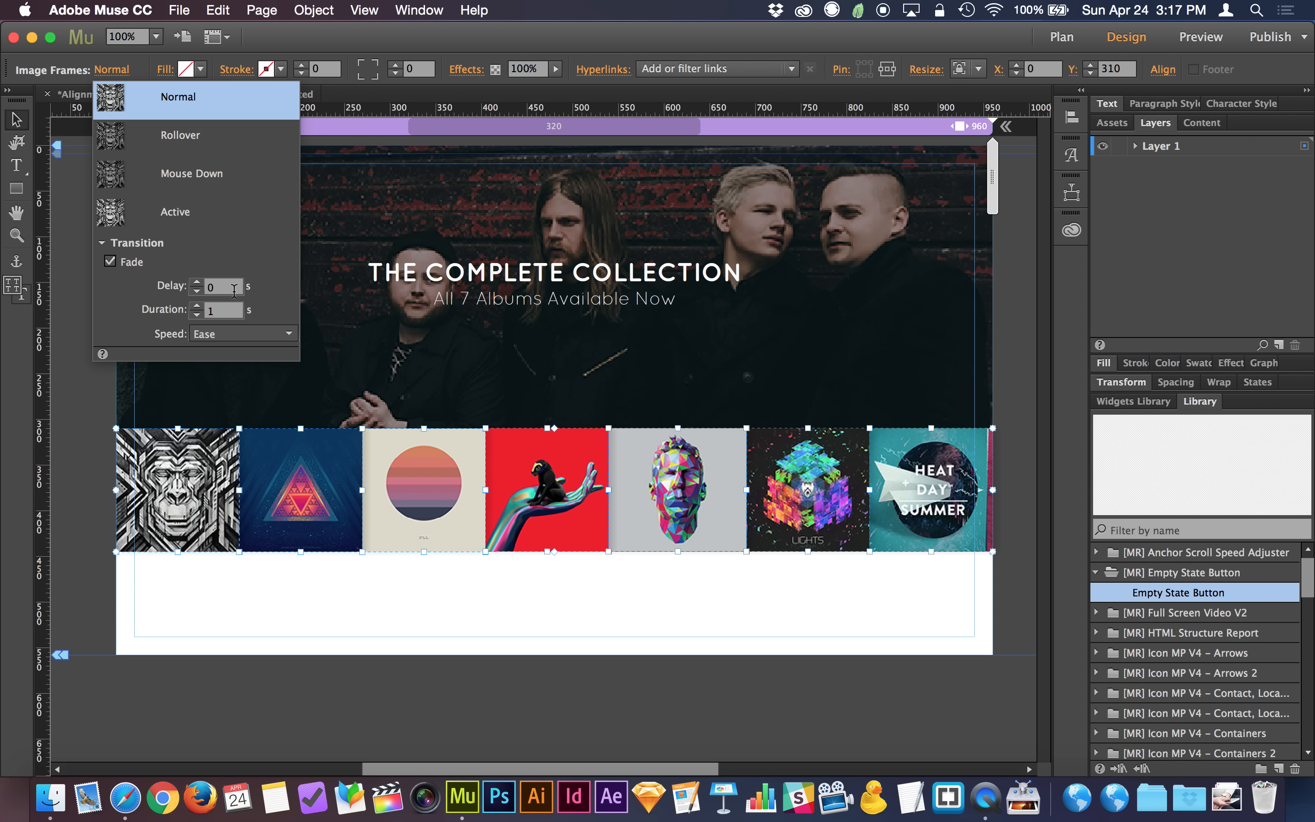
left_click(229, 310)
key("Return")
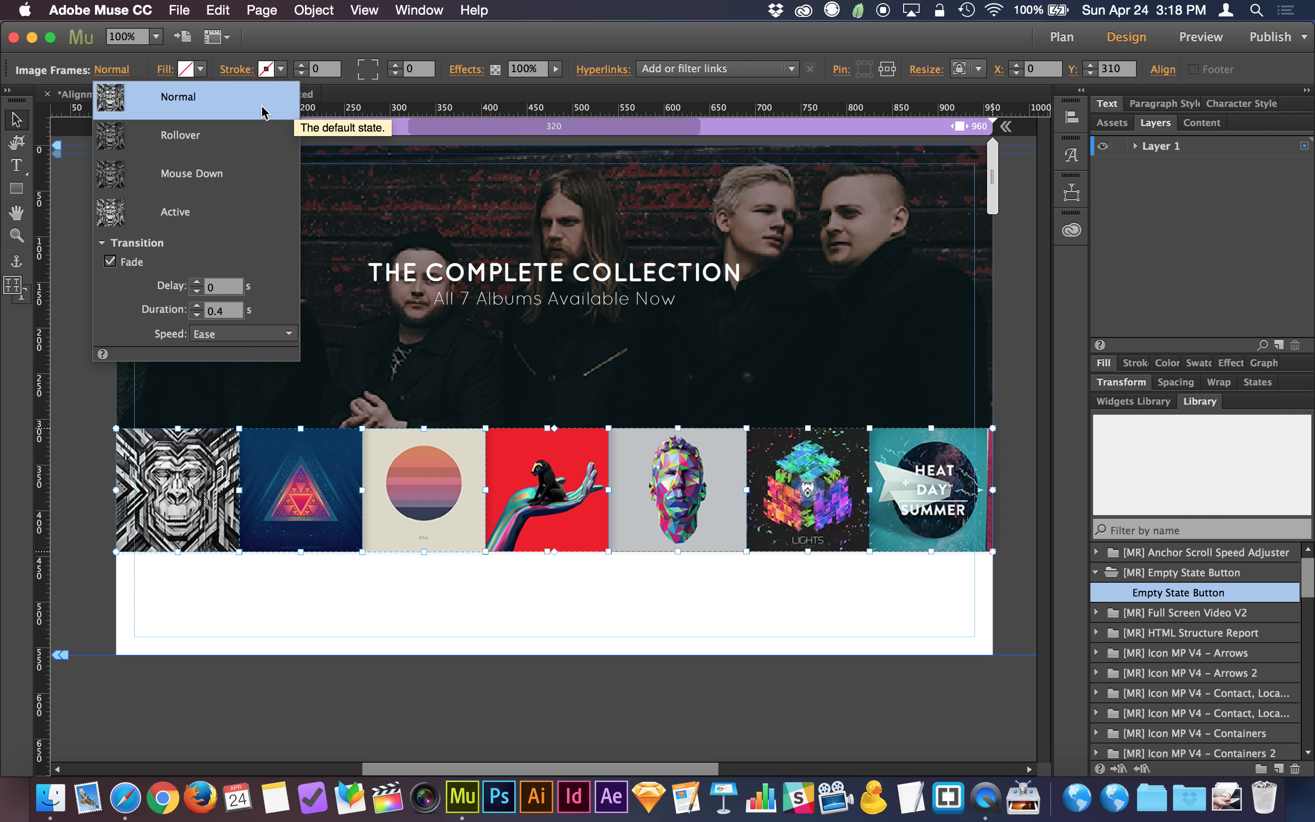
Compare the seven covers' Normal state with their Rollover and other states to examine the glow difference
left_click(251, 140)
left_click(246, 176)
left_click(240, 208)
left_click(241, 175)
left_click(239, 137)
left_click(238, 105)
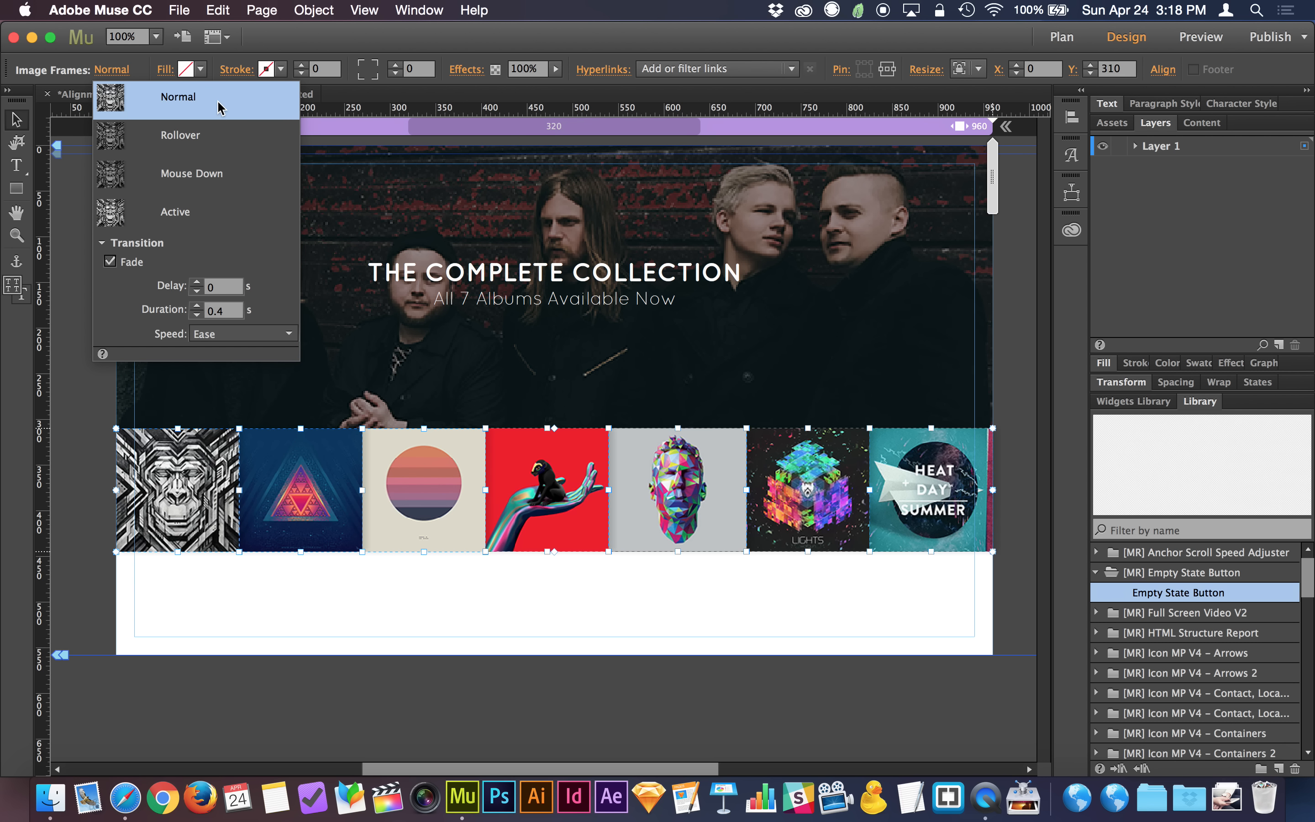
left_click(219, 140)
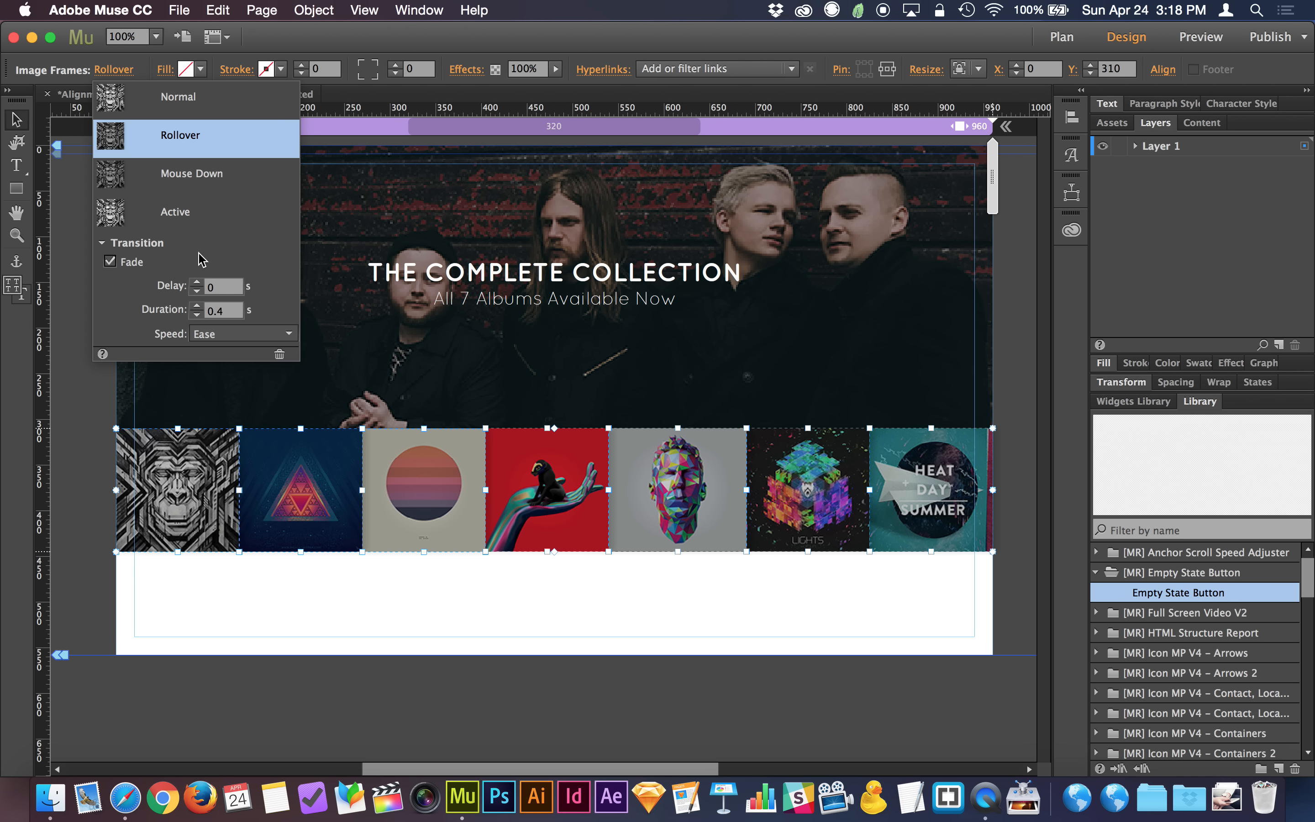
left_click(196, 114)
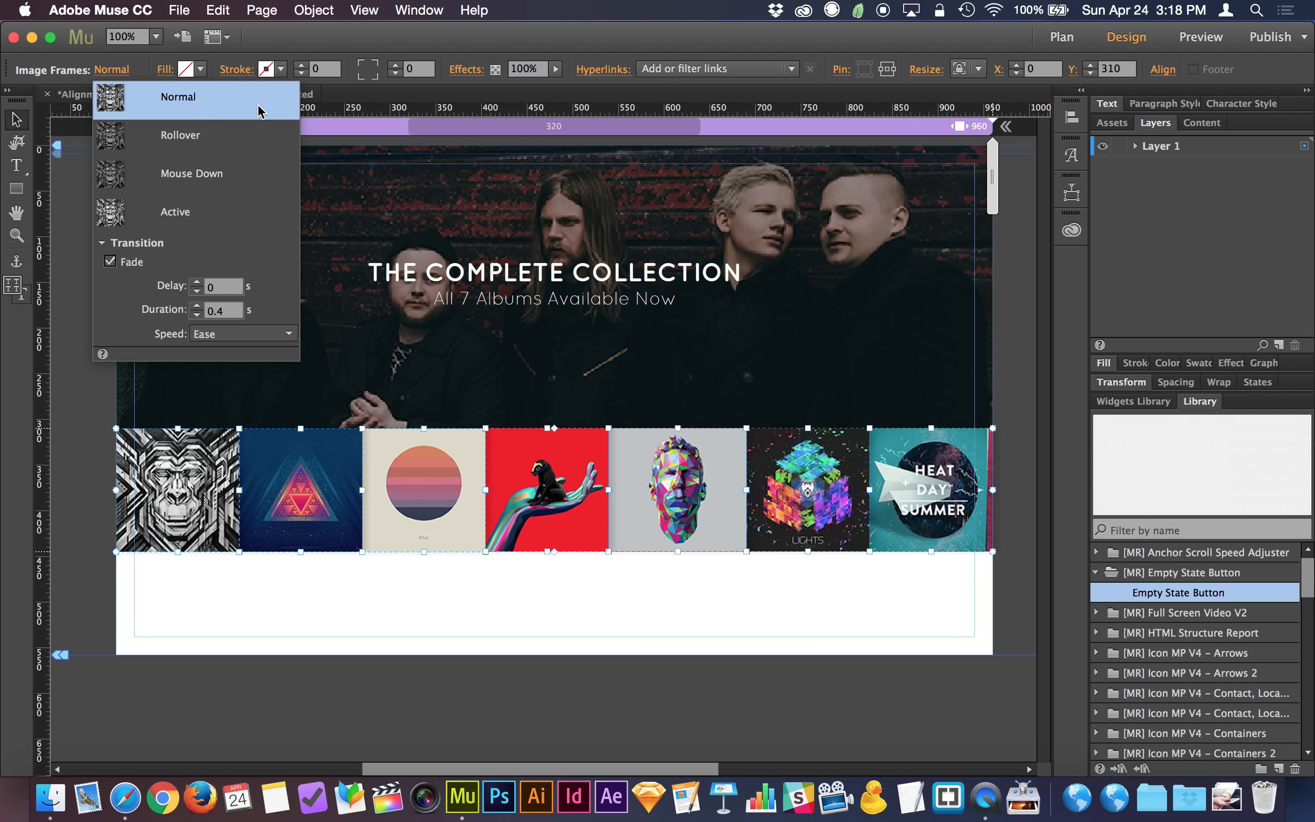
left_click(229, 146)
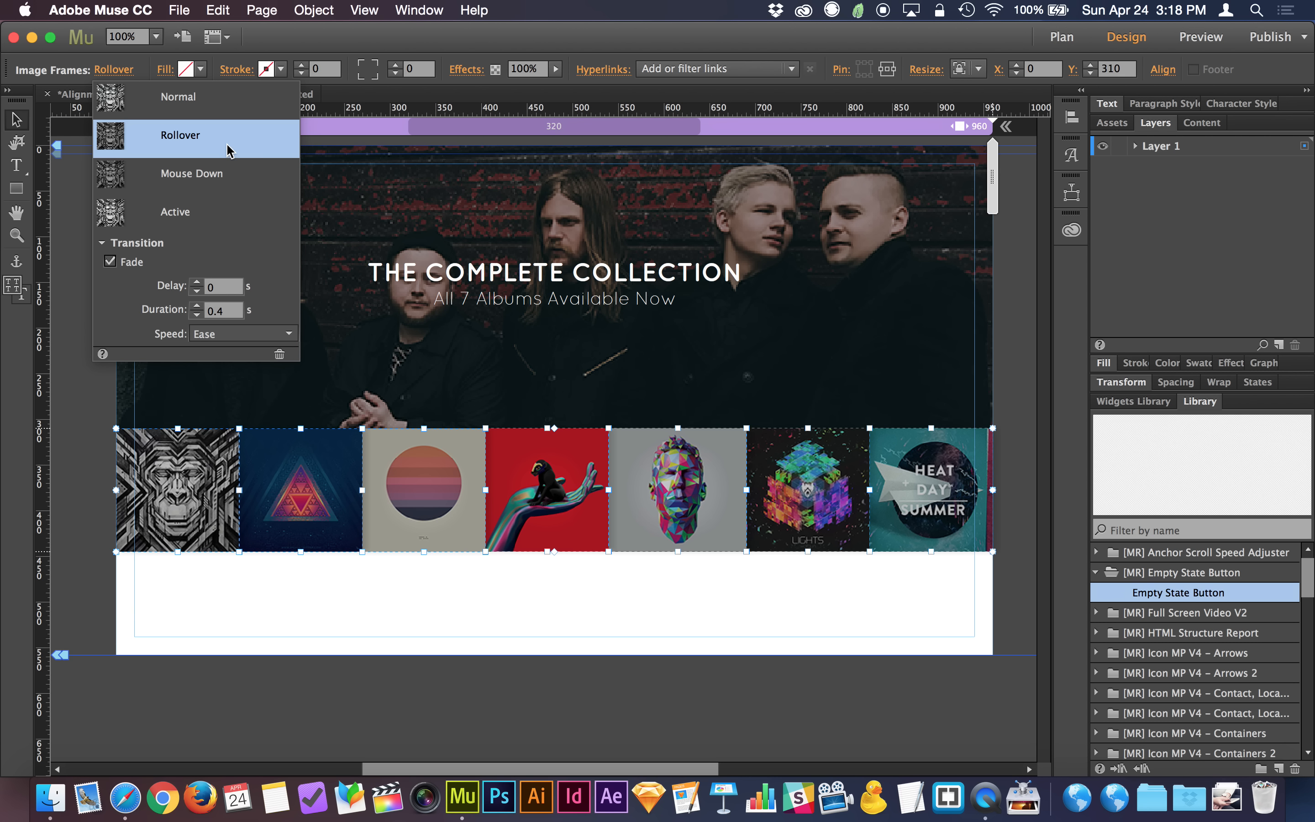
left_click(227, 116)
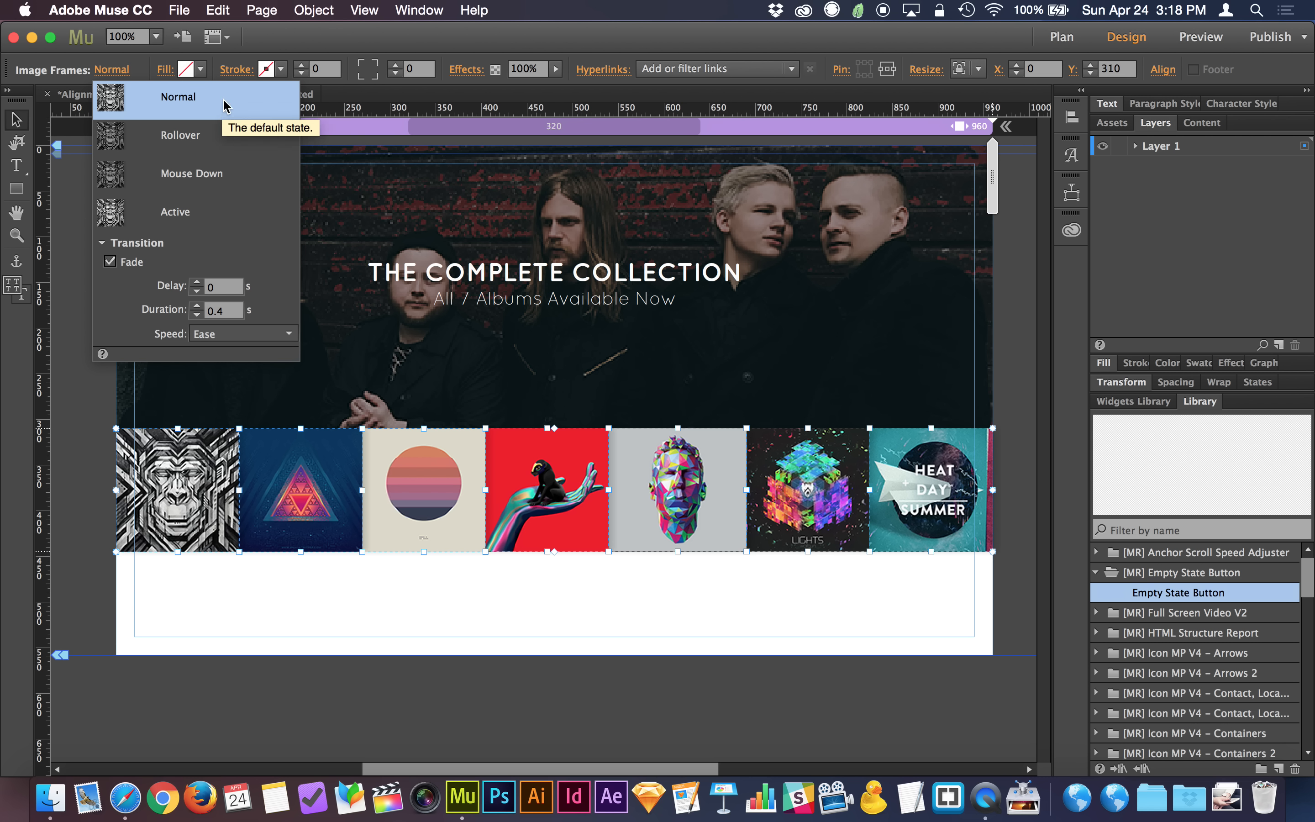
left_click(229, 144)
left_click(229, 114)
left_click(229, 143)
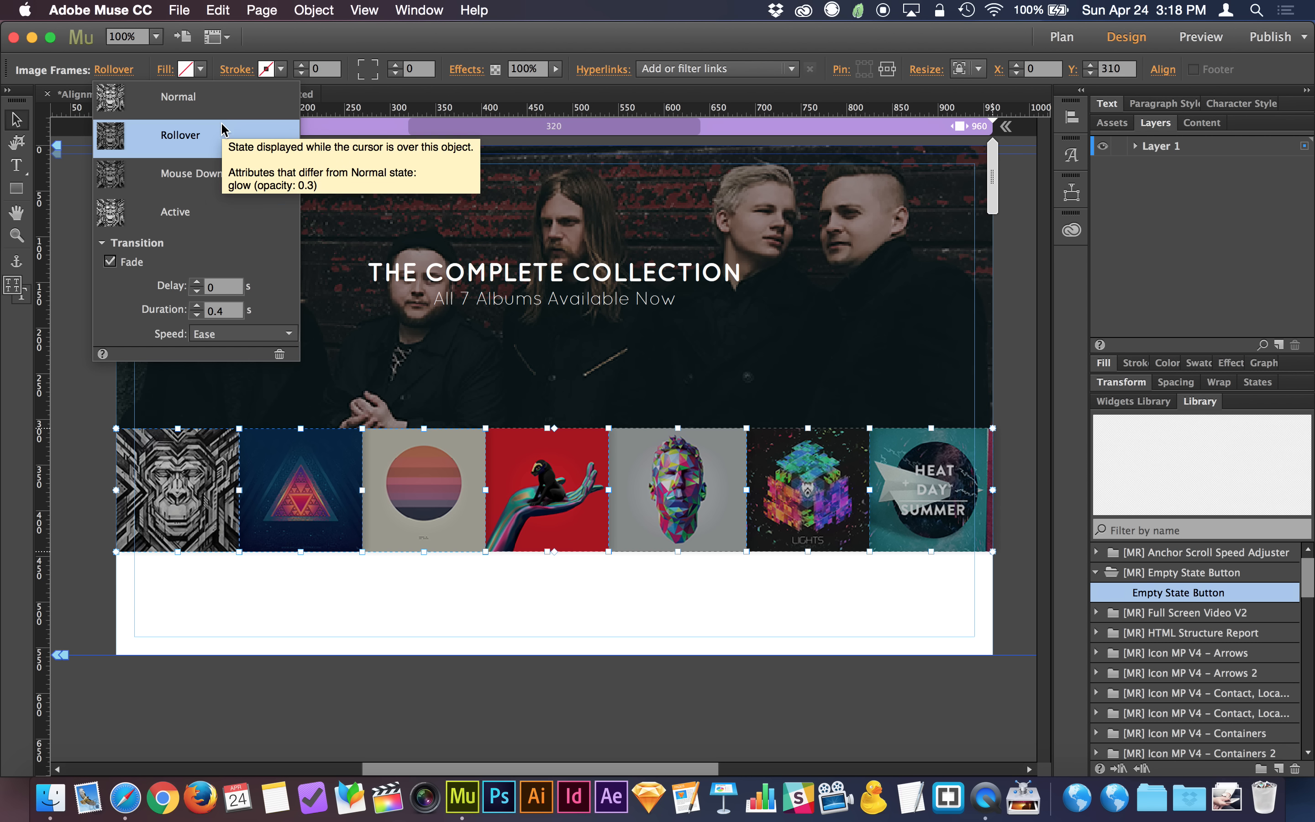
left_click(234, 108)
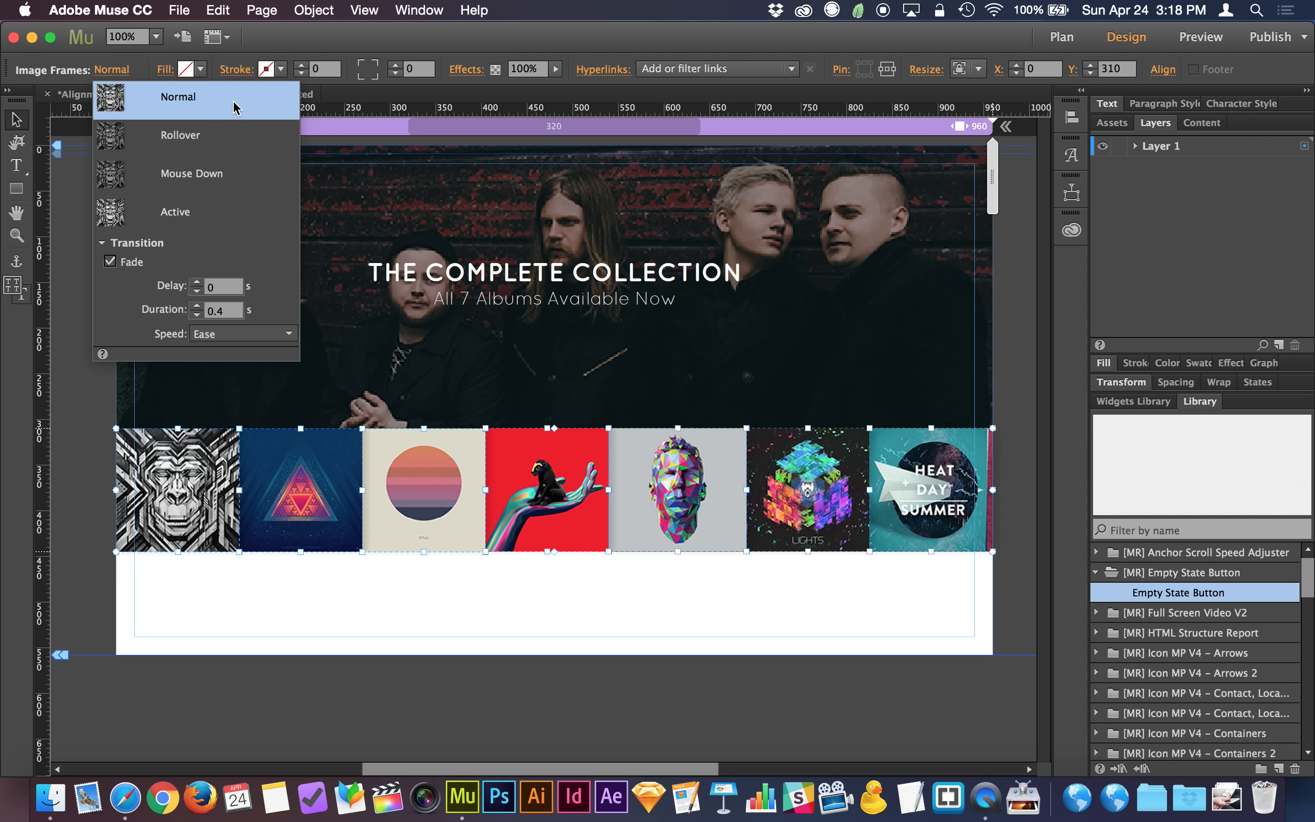
left_click(235, 130)
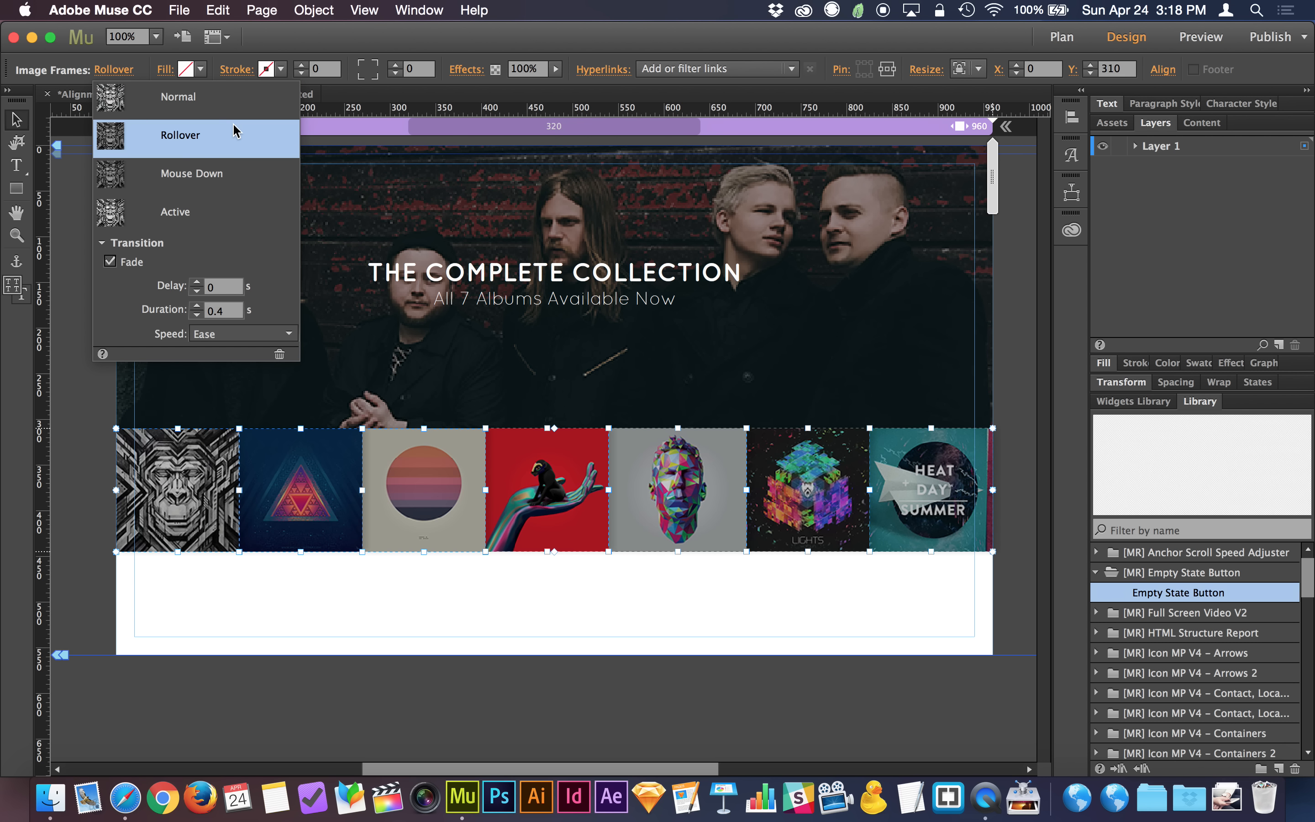
left_click(222, 108)
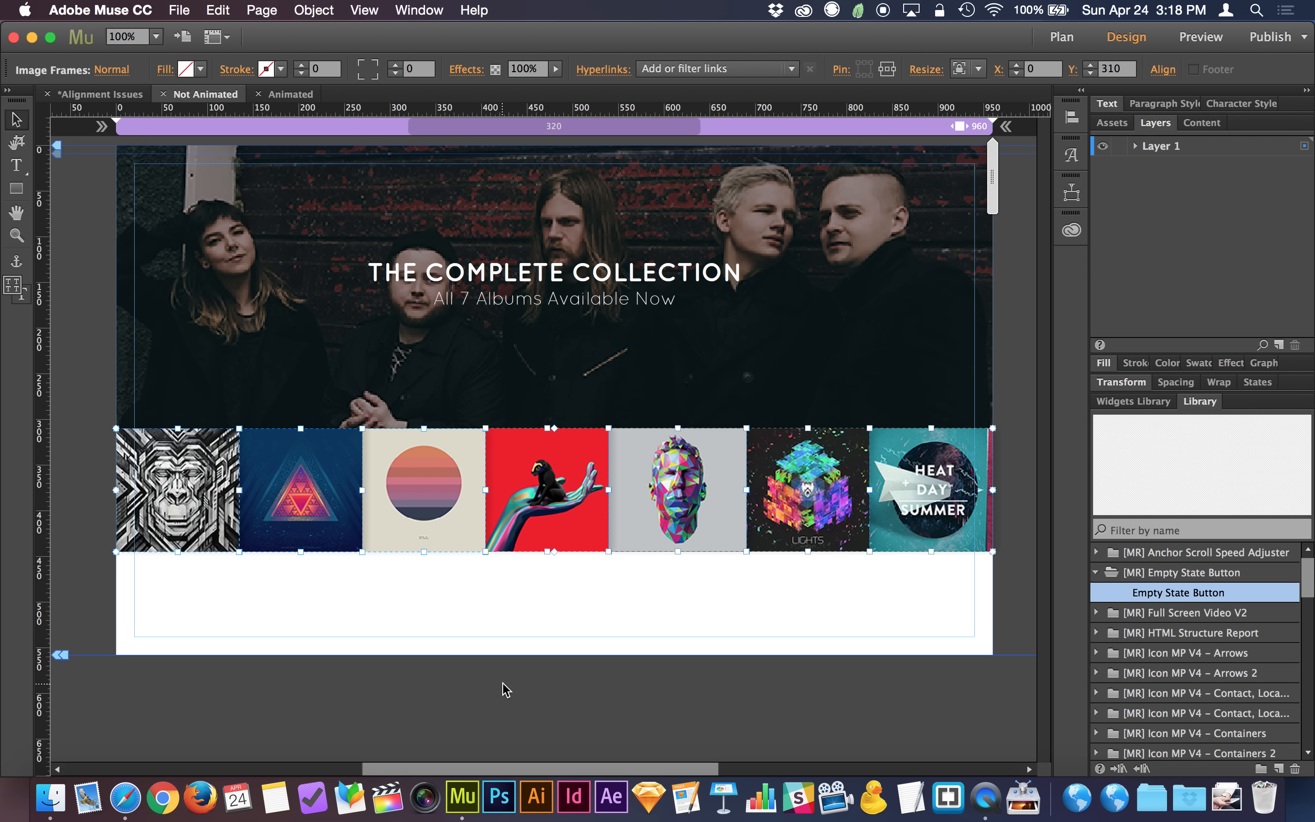
Check the first cover's Fade transition settings and set the second cover's transition delay to 0.1 s
left_click(185, 496)
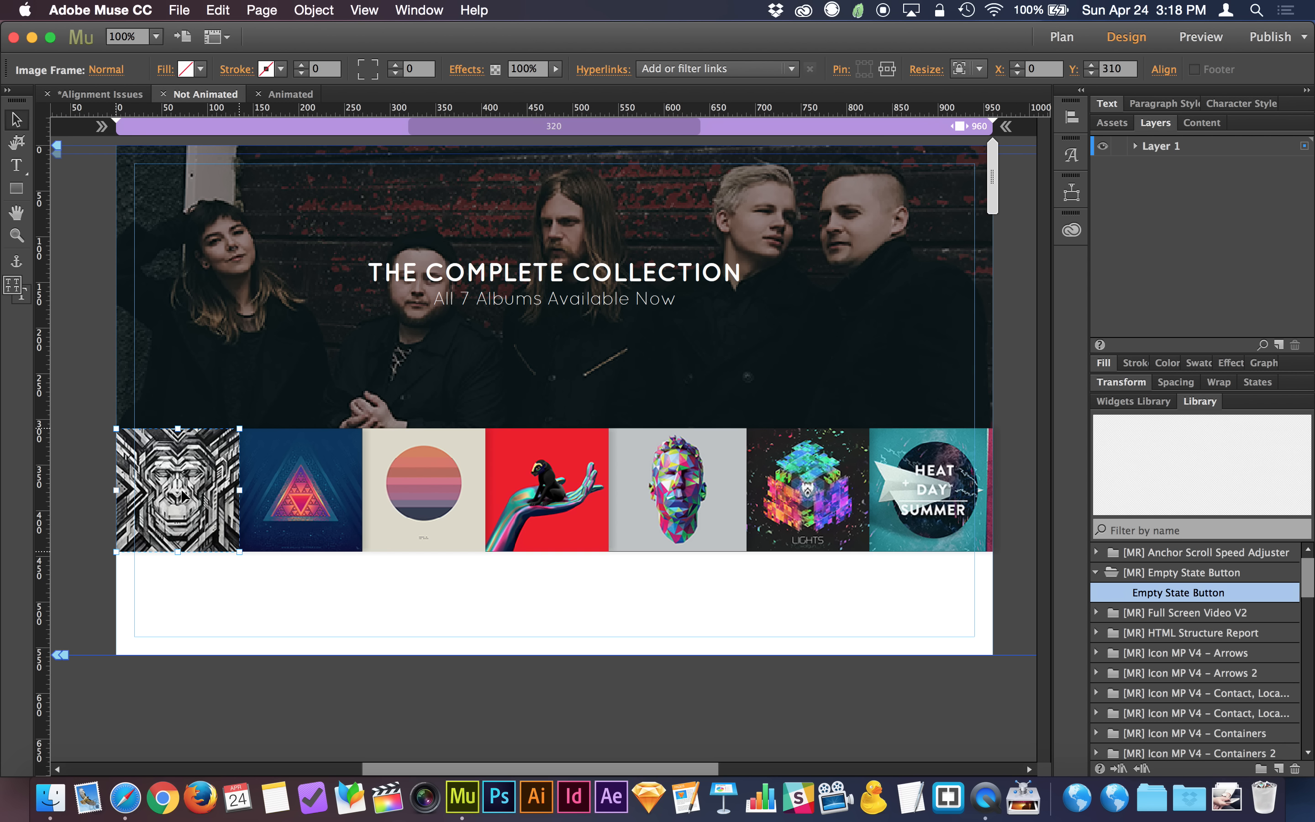
left_click(103, 70)
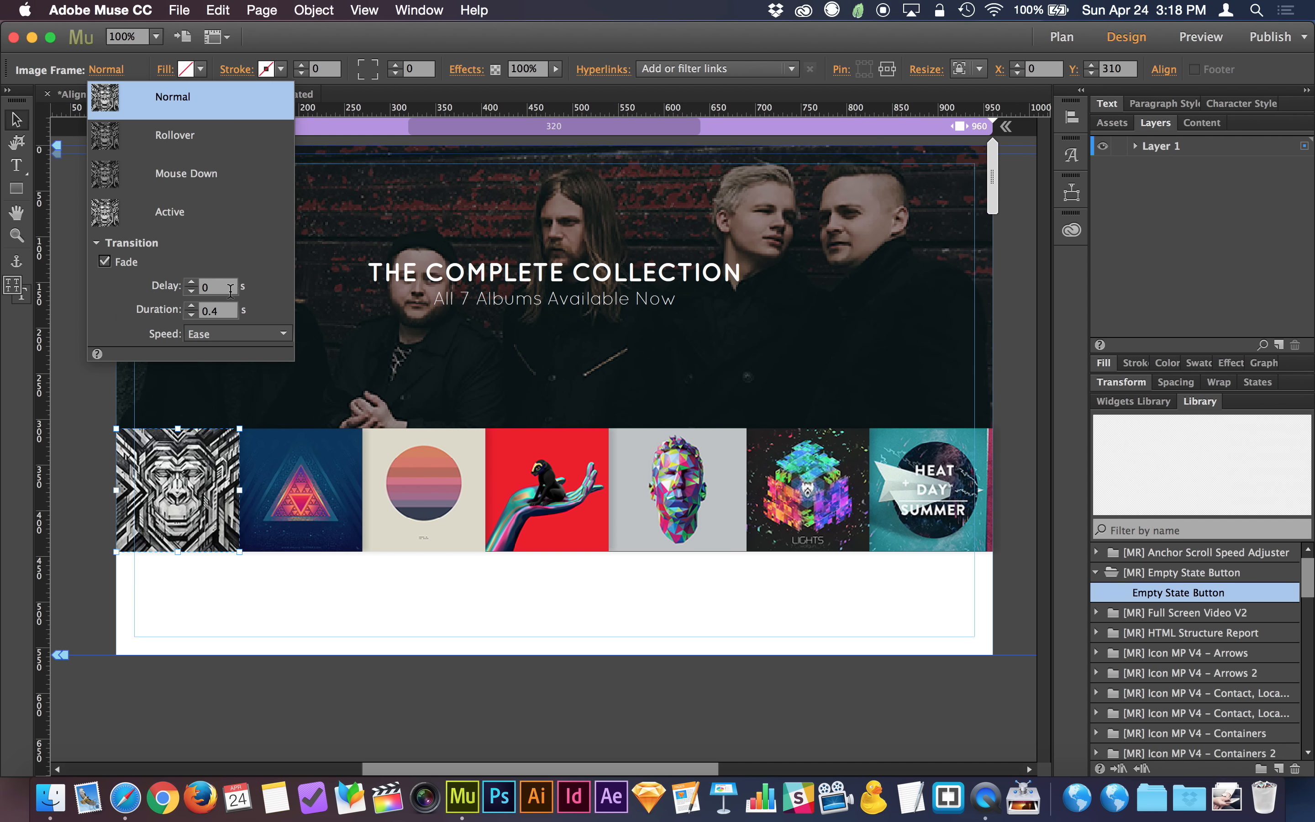
left_click(288, 447)
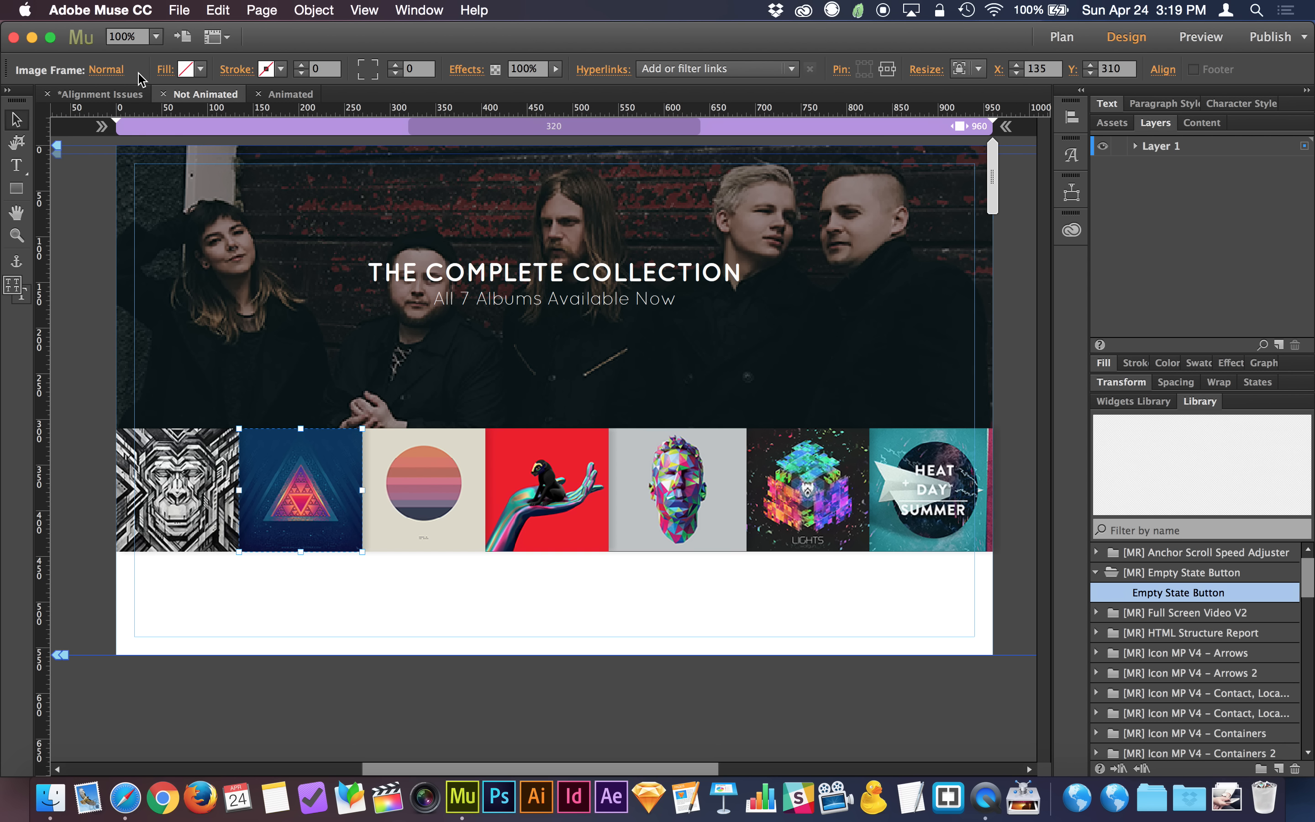
left_click(117, 71)
left_click(193, 286)
left_click(192, 282)
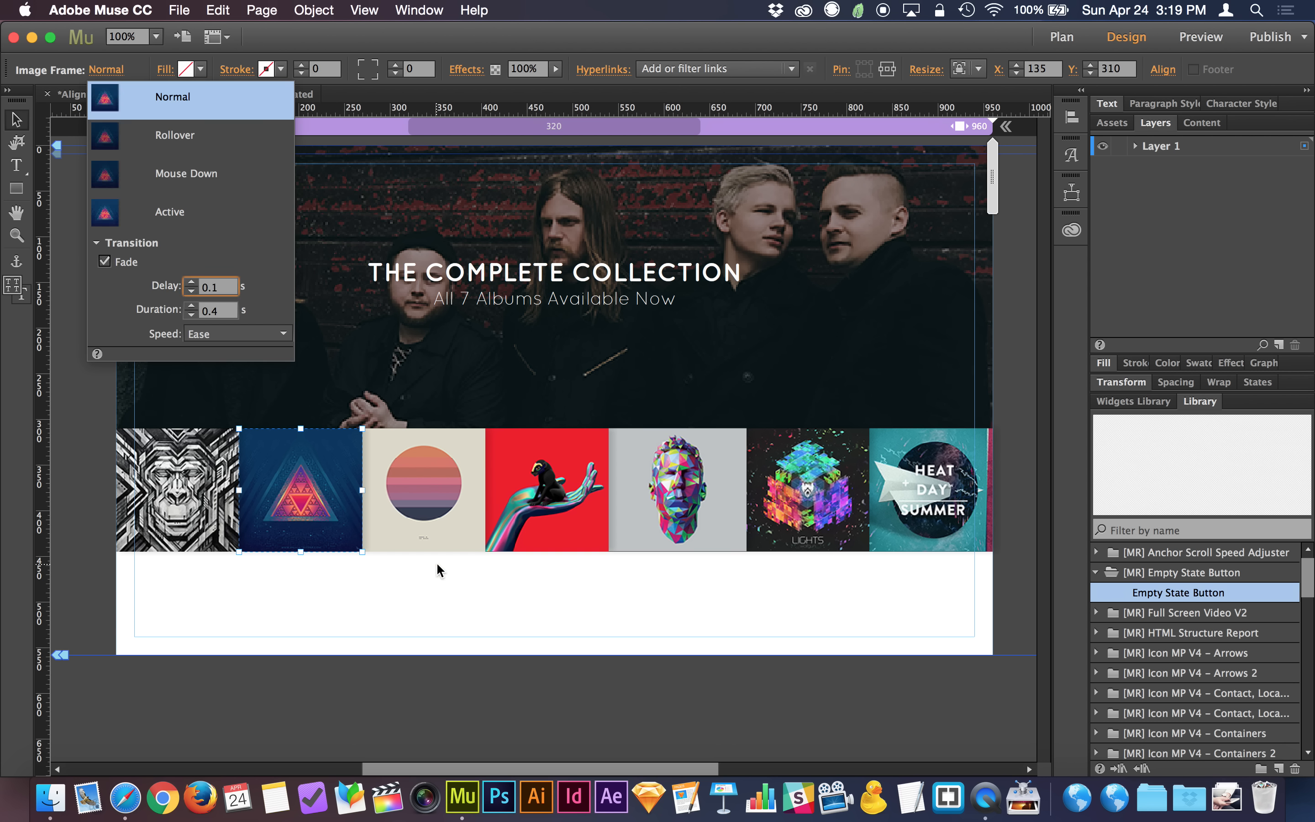
Set the transition delay of the third cover, the one with the striped circle, to 0.3 s
left_click(428, 524)
left_click(429, 524)
left_click(106, 70)
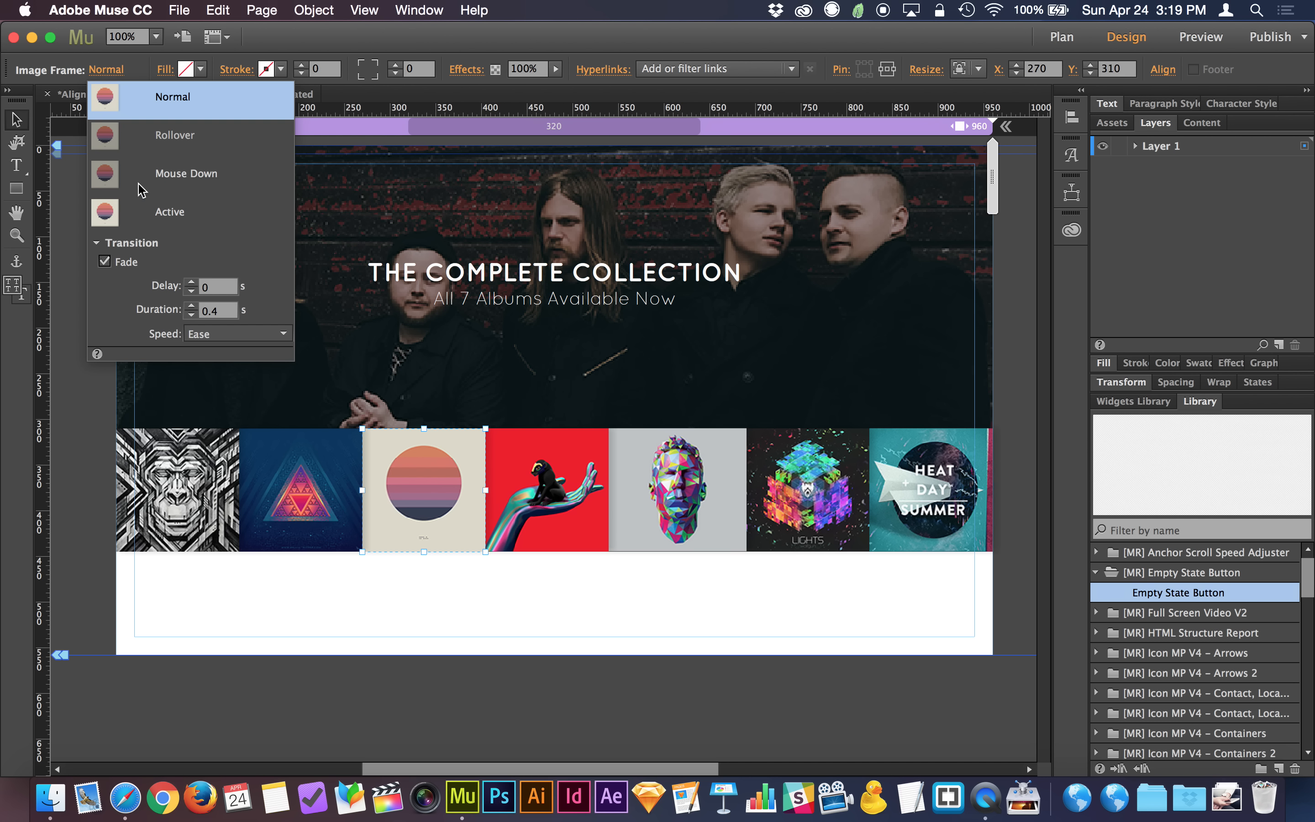
left_click(211, 288)
type(".3")
key("Return")
Set the transition delay of the fourth cover, the red one with the hand, to 0.3 s
left_click(555, 497)
left_click(549, 497)
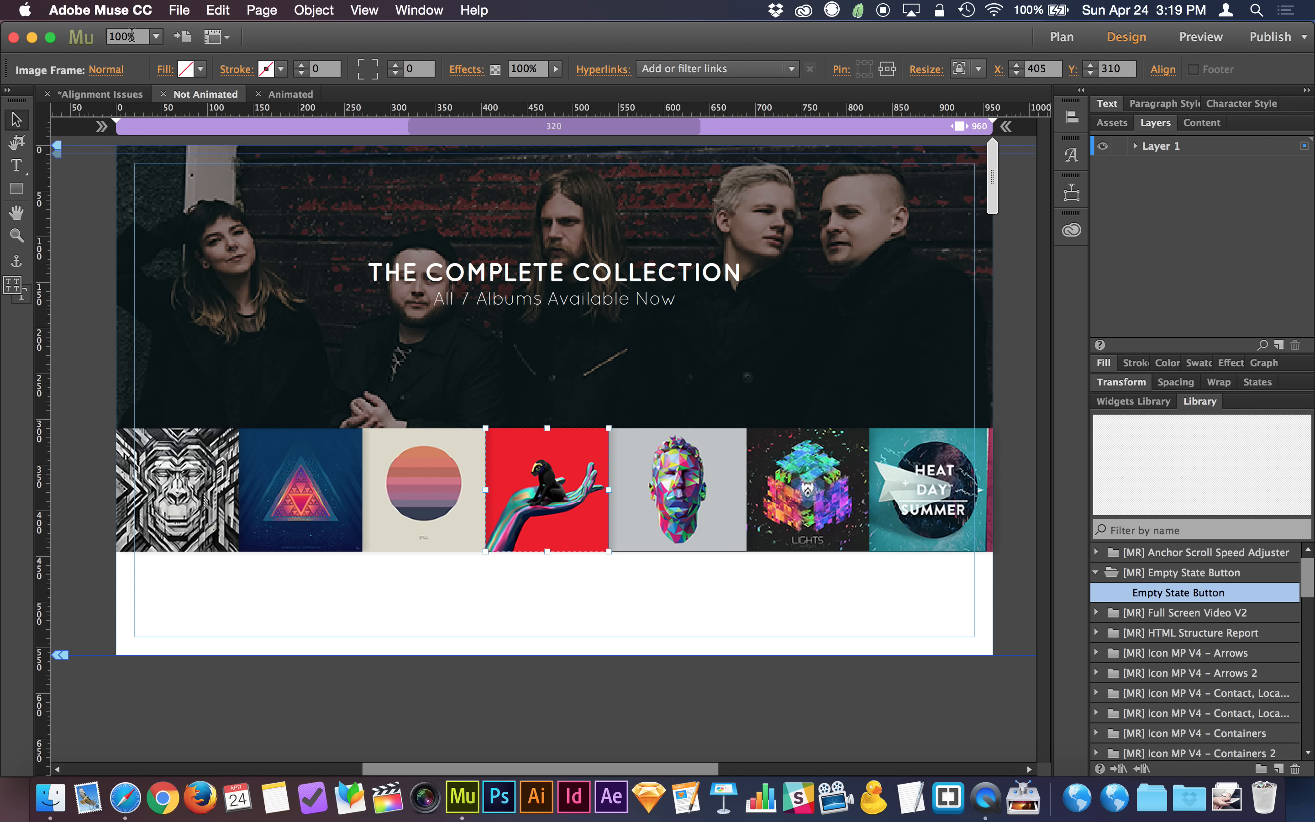
left_click(106, 69)
left_click(220, 288)
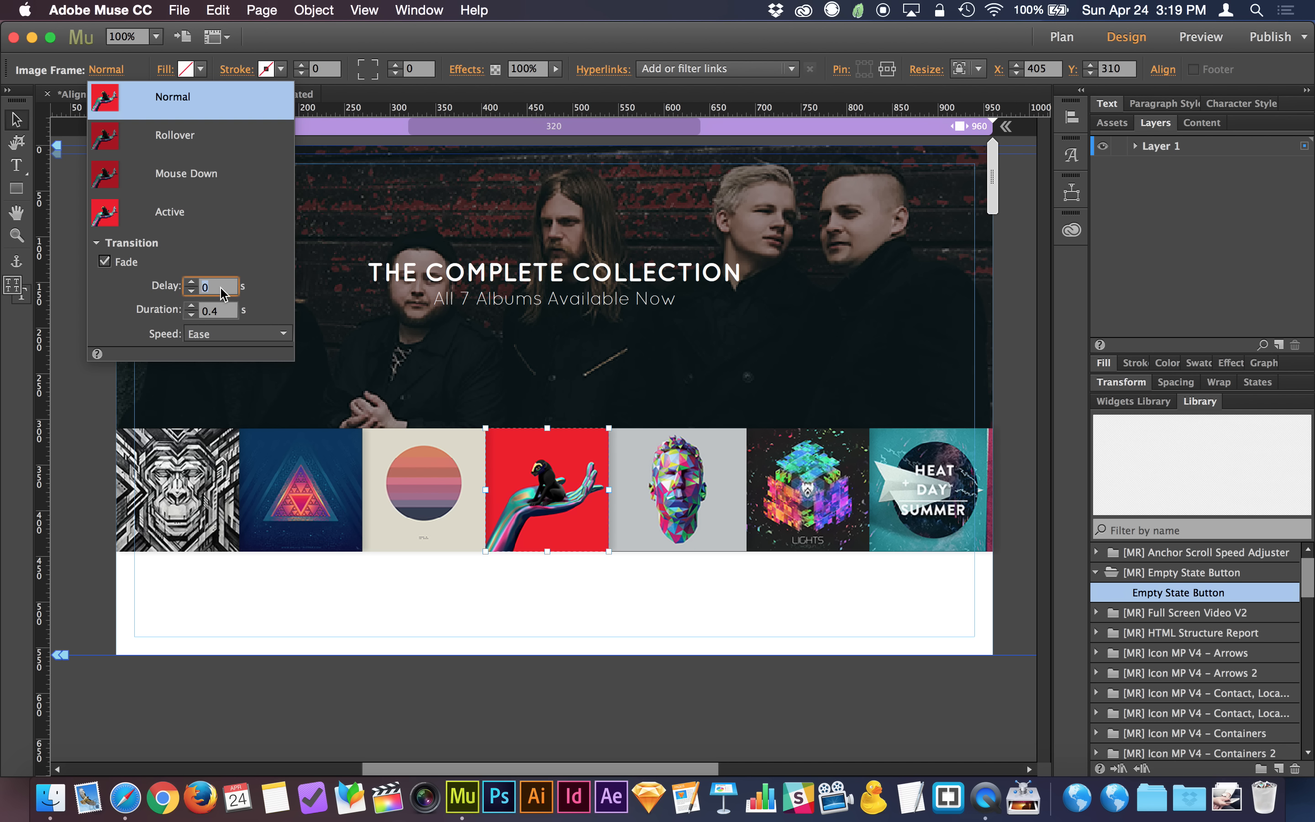
type(".3")
Set the transition delay of the fifth cover, the one with the multicoloured face, to 0.4 s
left_click(693, 465)
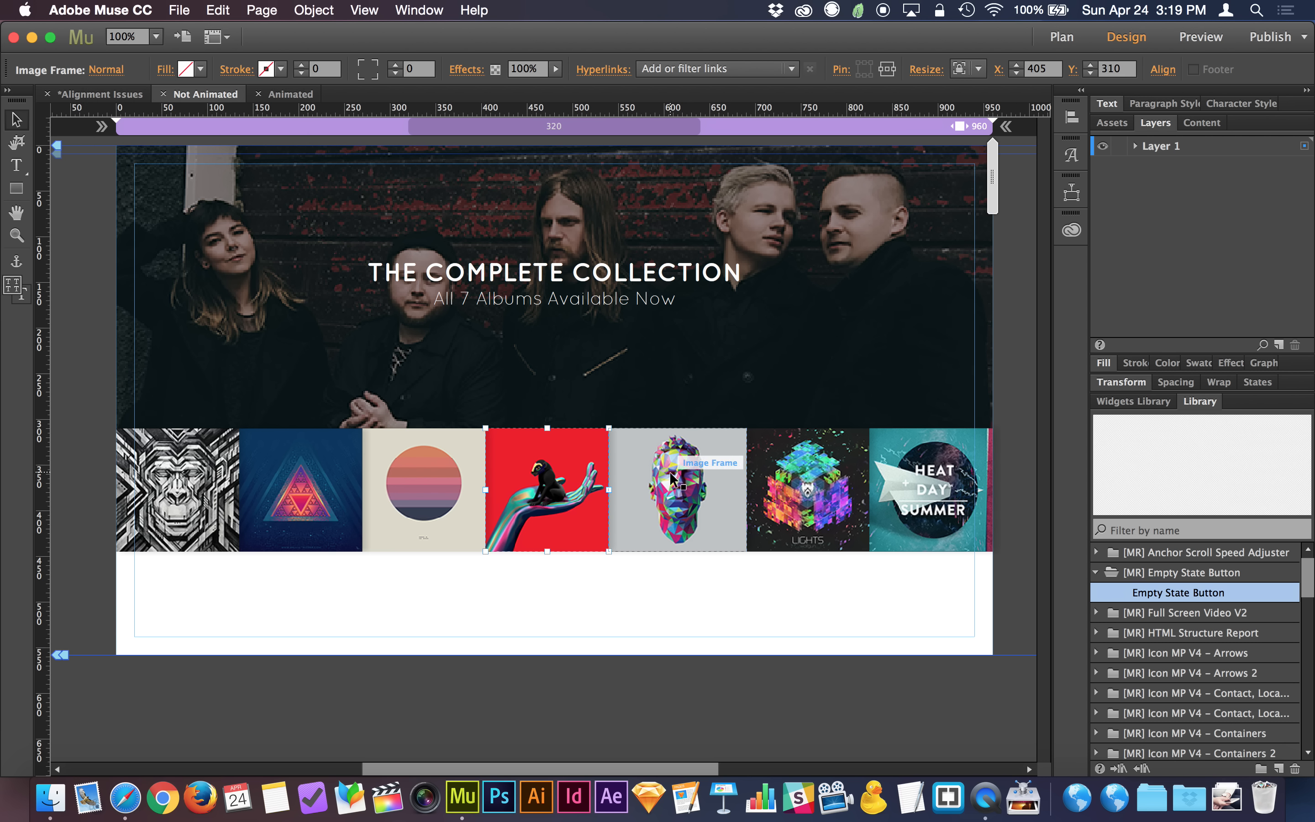
left_click(99, 72)
left_click(215, 288)
type(".4")
key("Return")
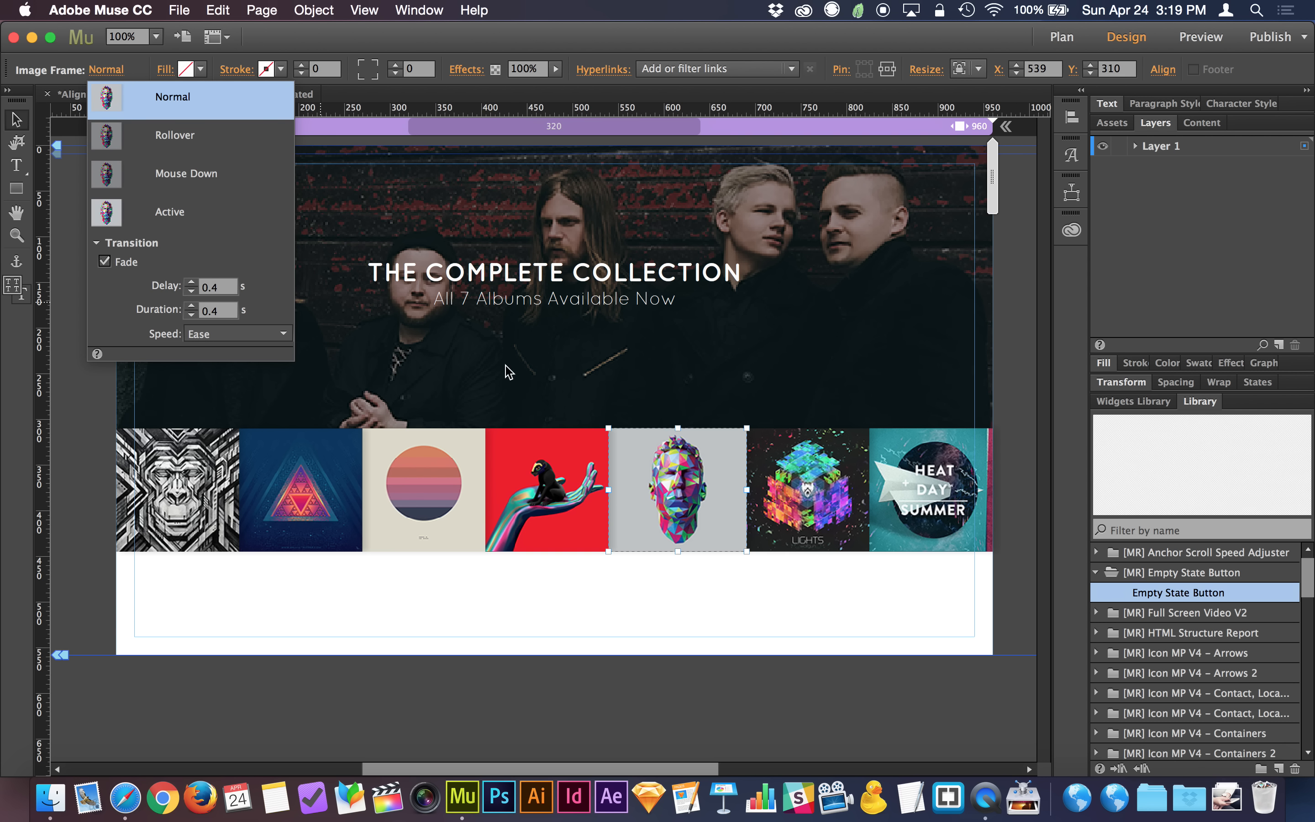
Set the transition delay of the sixth cover, the Lights cube, to 0.5 s
left_click(779, 469)
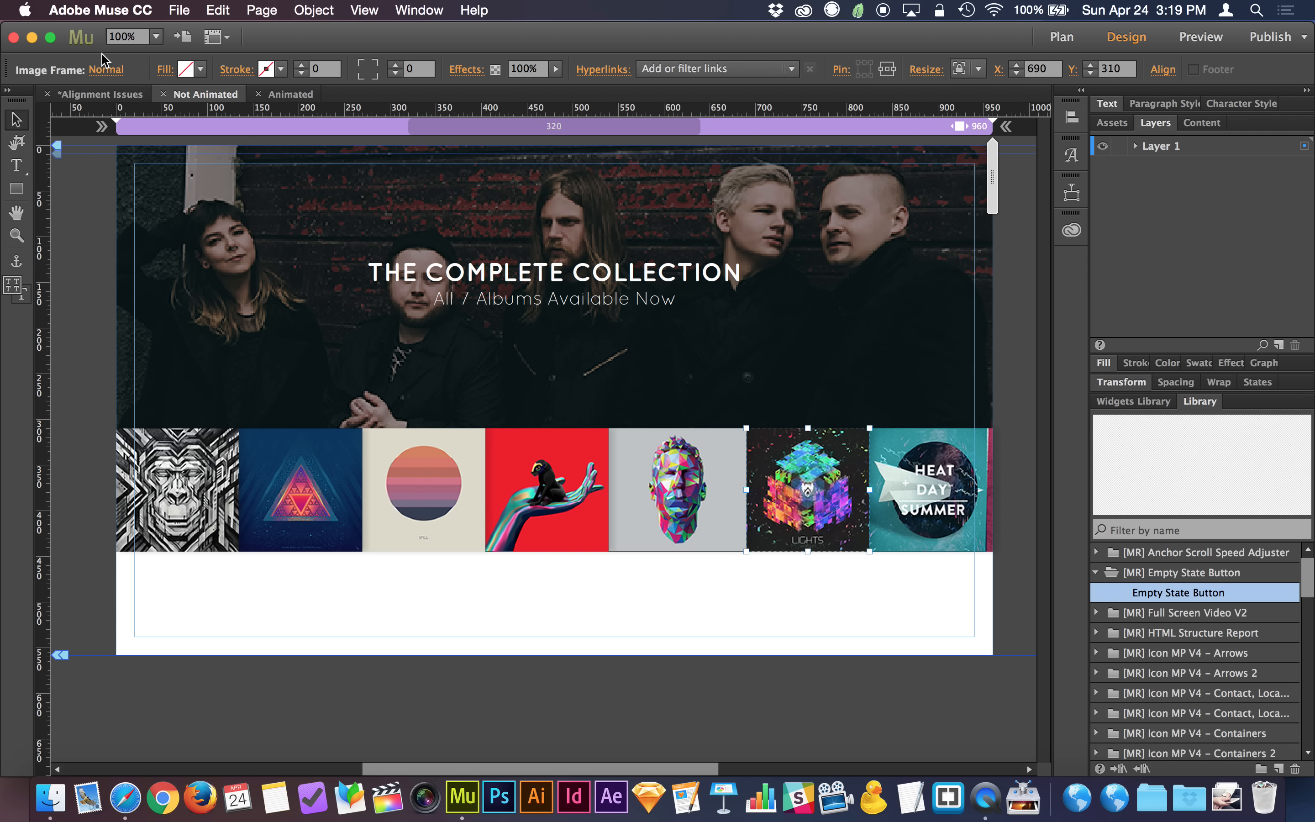
left_click(108, 71)
left_click(211, 286)
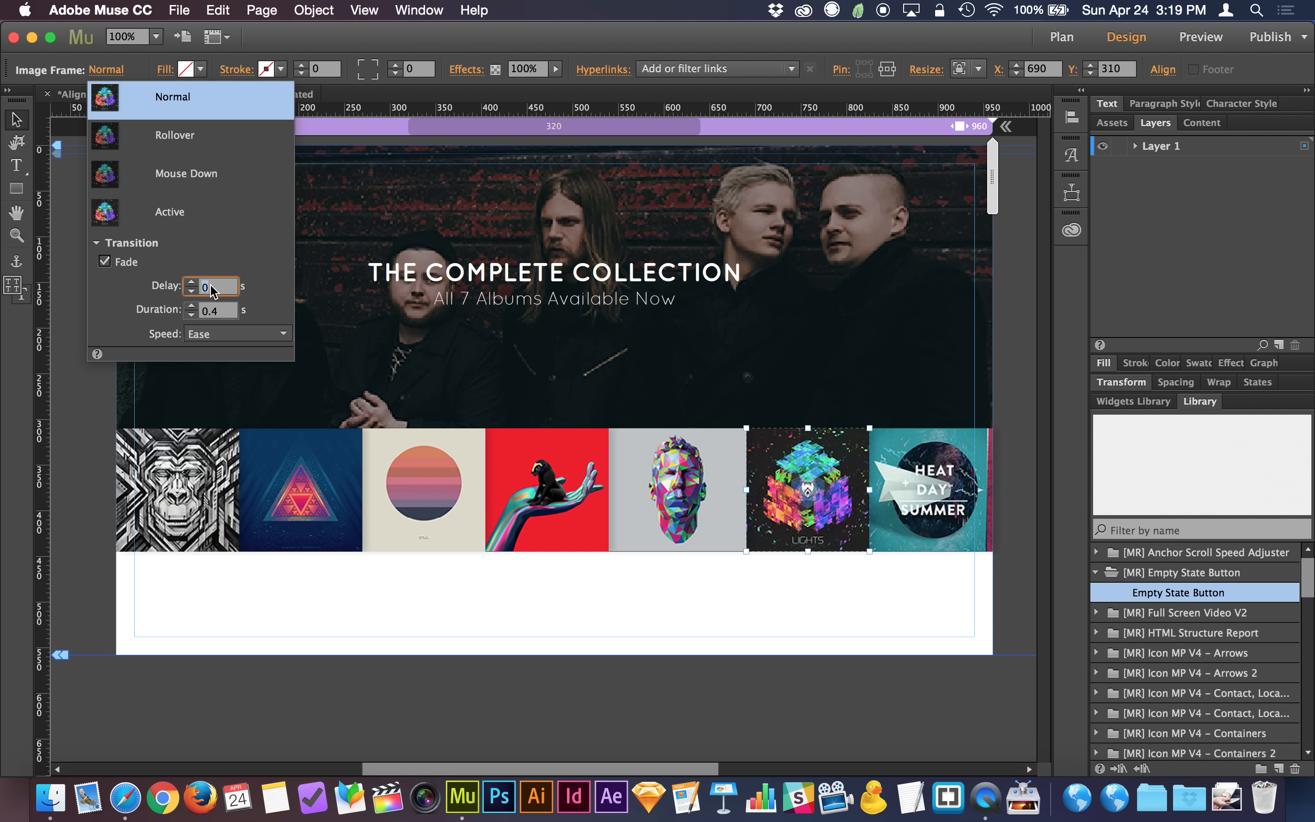
type(".5")
Set the transition delay of the seventh cover, Heat Day Summer, to 0.6 s and deselect it
left_click(960, 508)
left_click(106, 69)
left_click(207, 285)
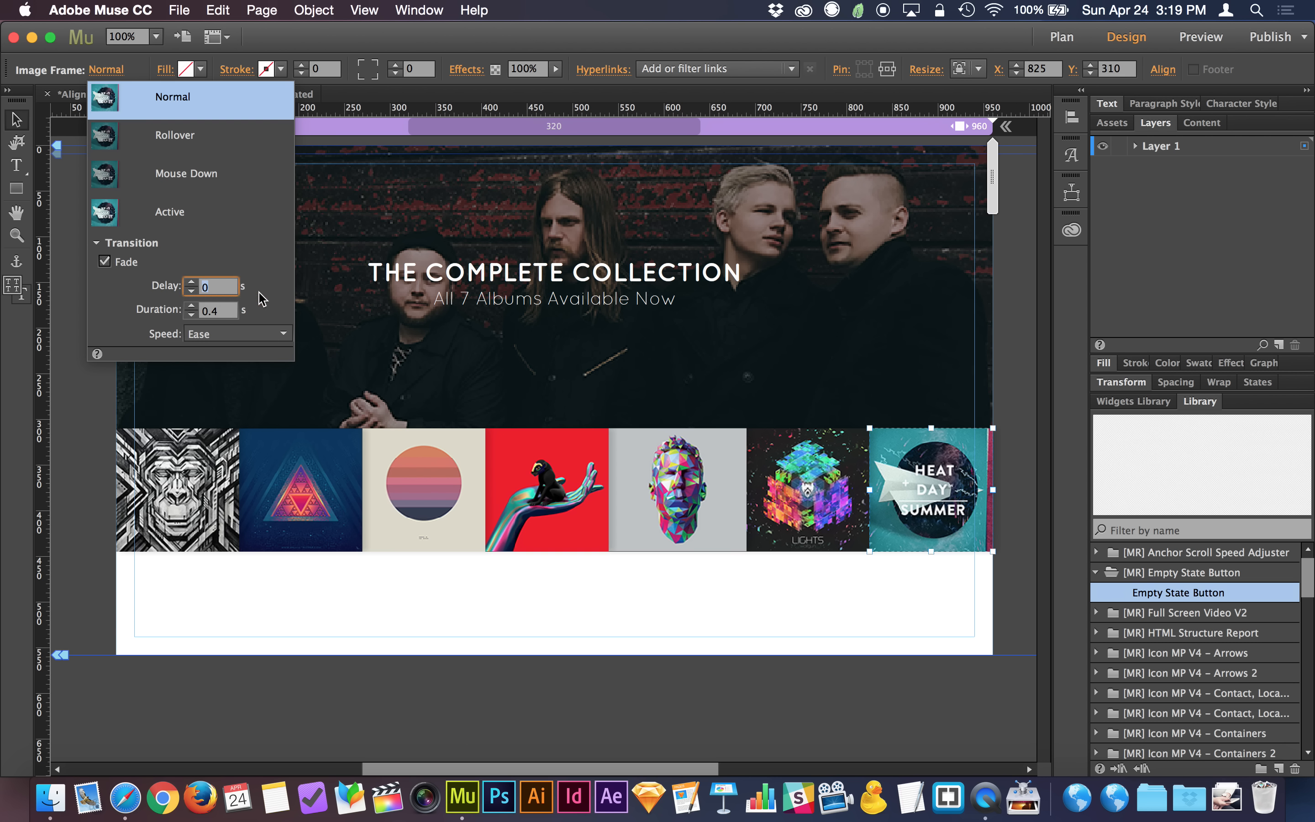
type(".6")
key("Return")
left_click(96, 244)
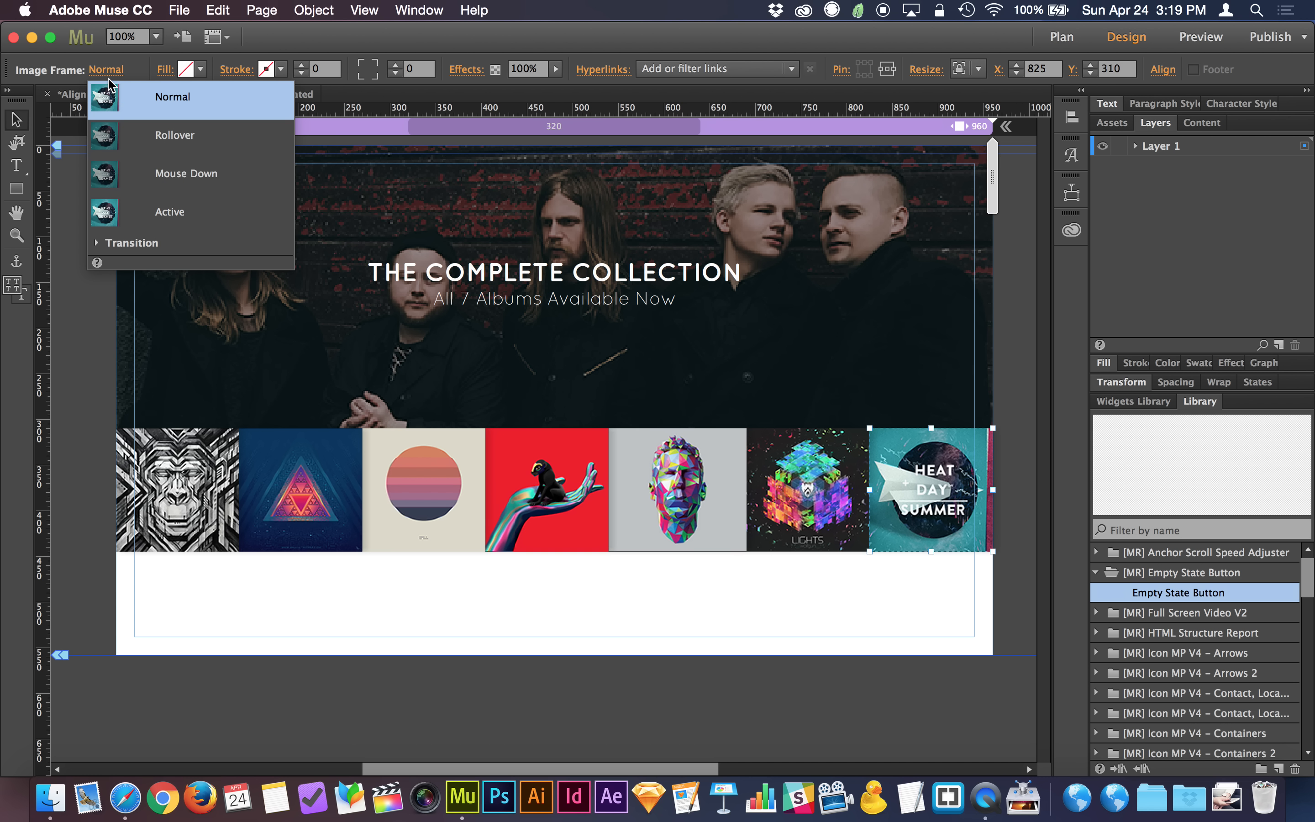
left_click(637, 575)
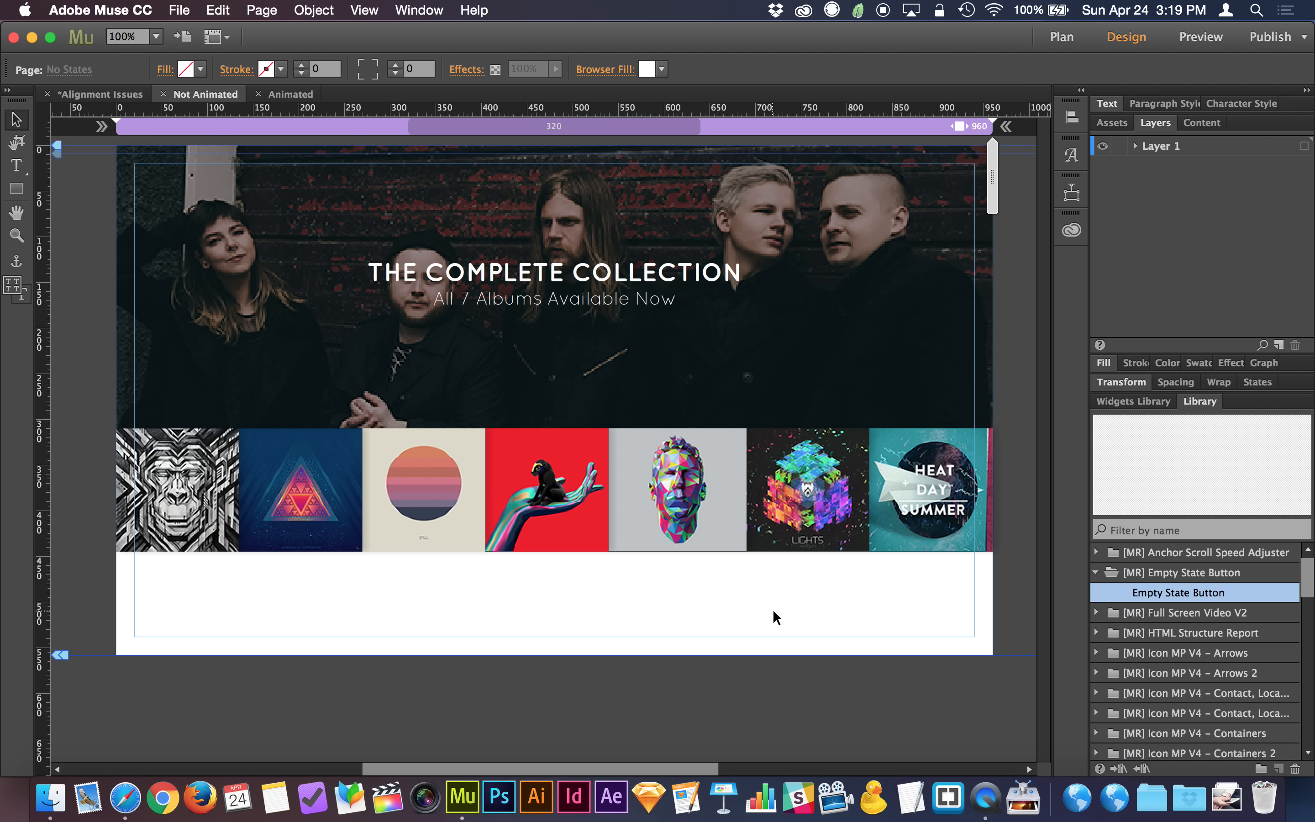
Preview the Not Animated page in Safari, widen the browser window to check the staggered rollover fade, and return to Muse
key("super+shift+e")
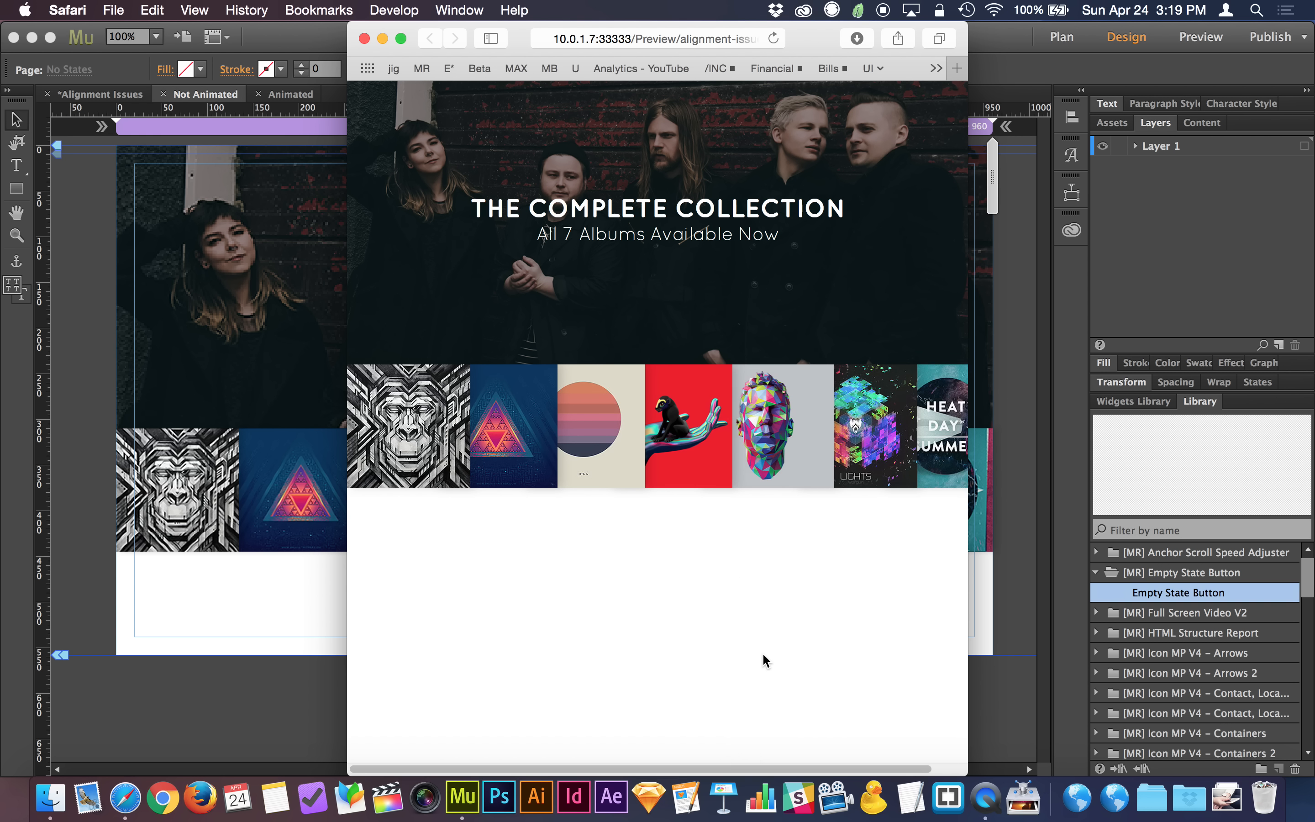
left_click_drag(966, 505, 1166, 505)
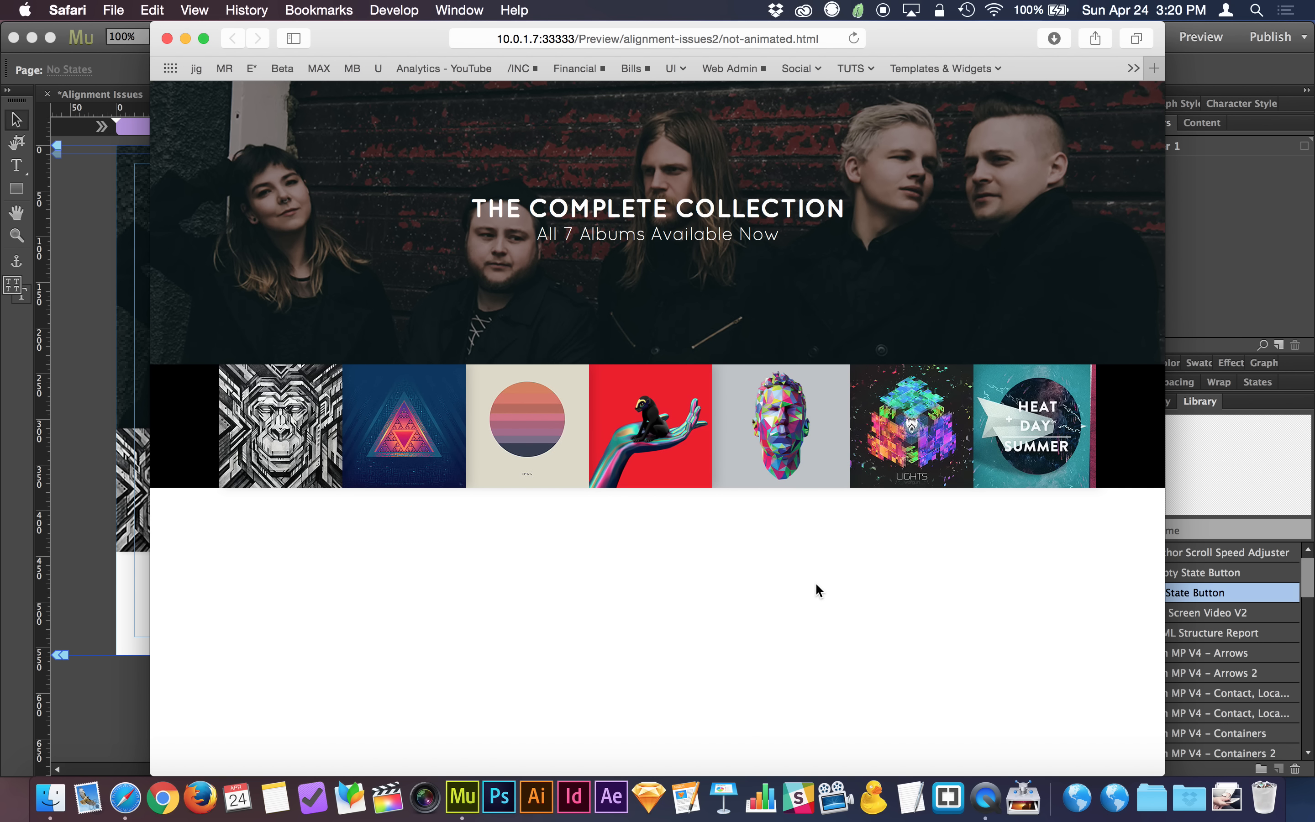
key("super+Tab")
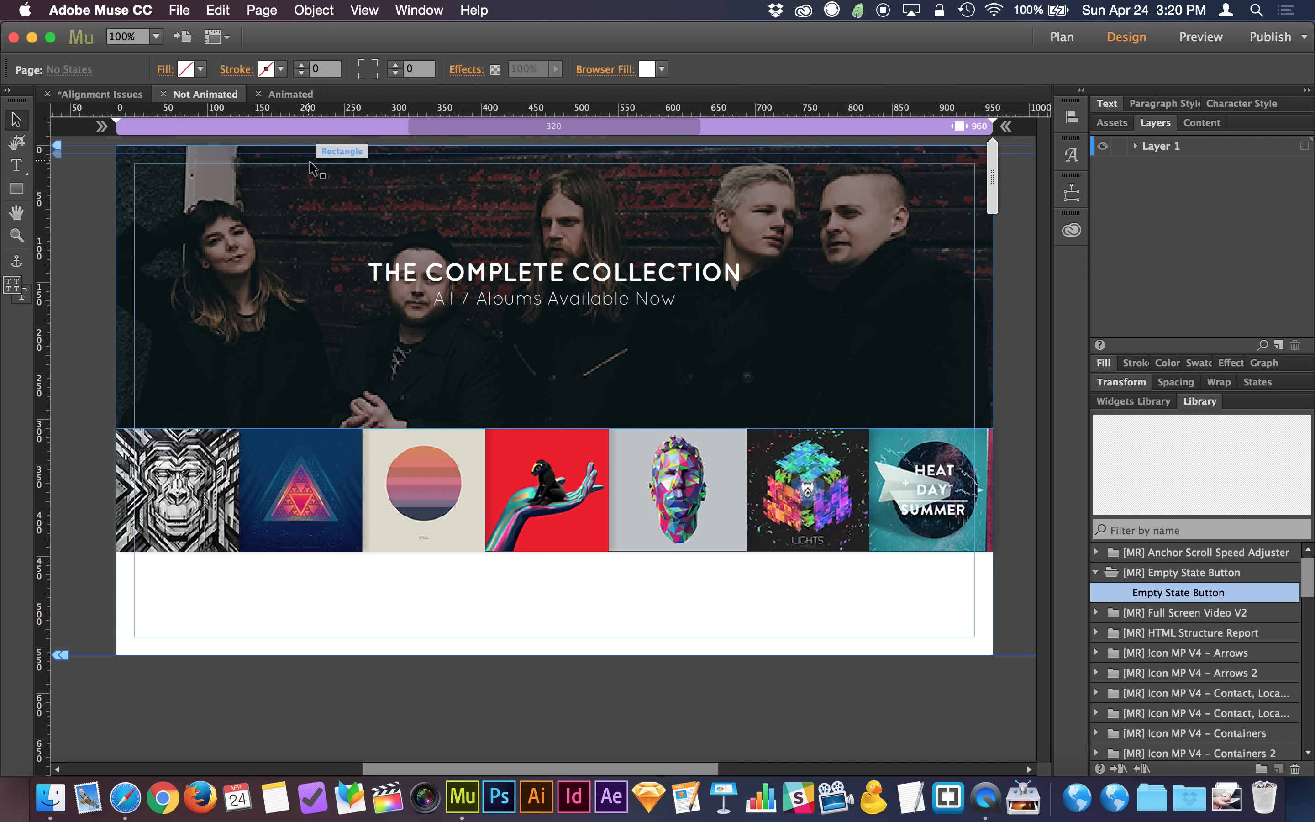
Preview the Animated page in Safari to check its cover effect, close the preview, and open the Alignment Issues site plan
left_click(288, 94)
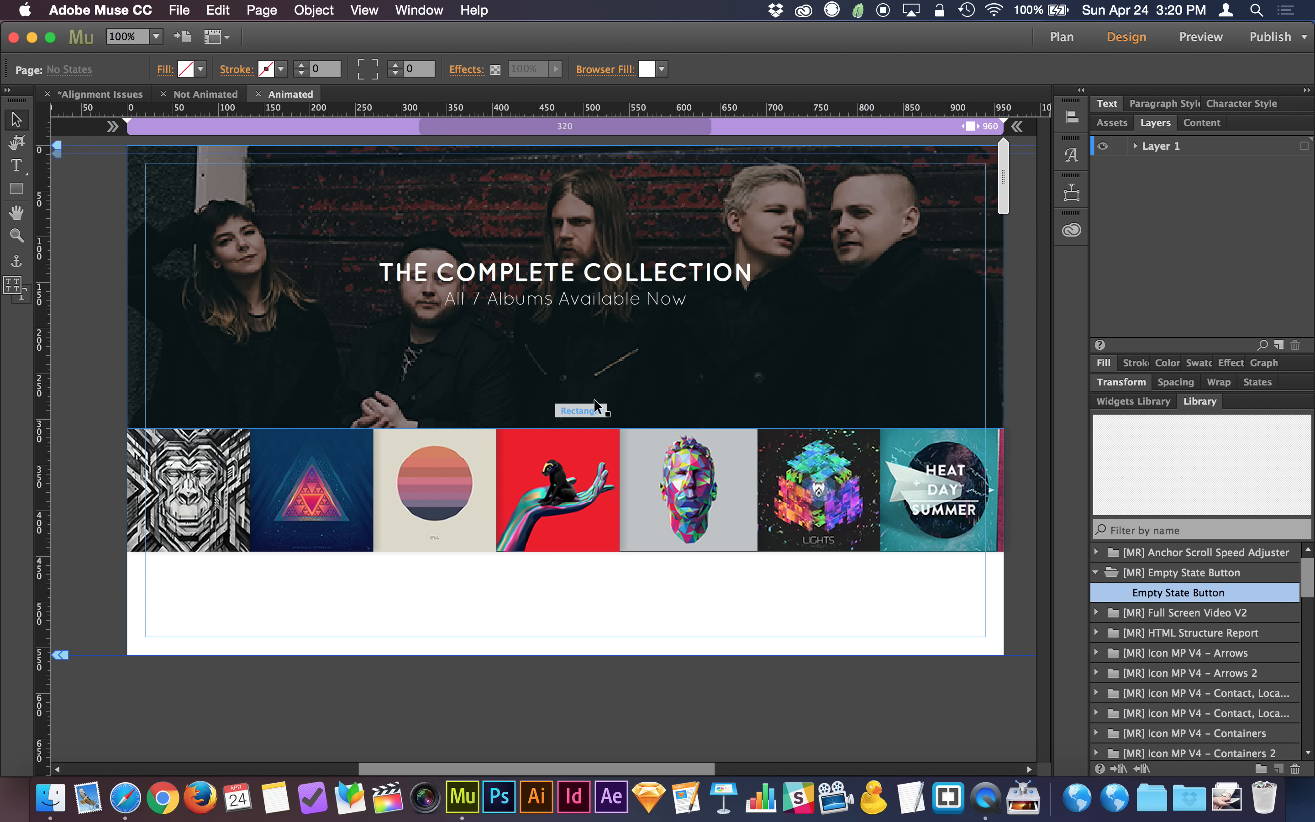
key("super+alt+e")
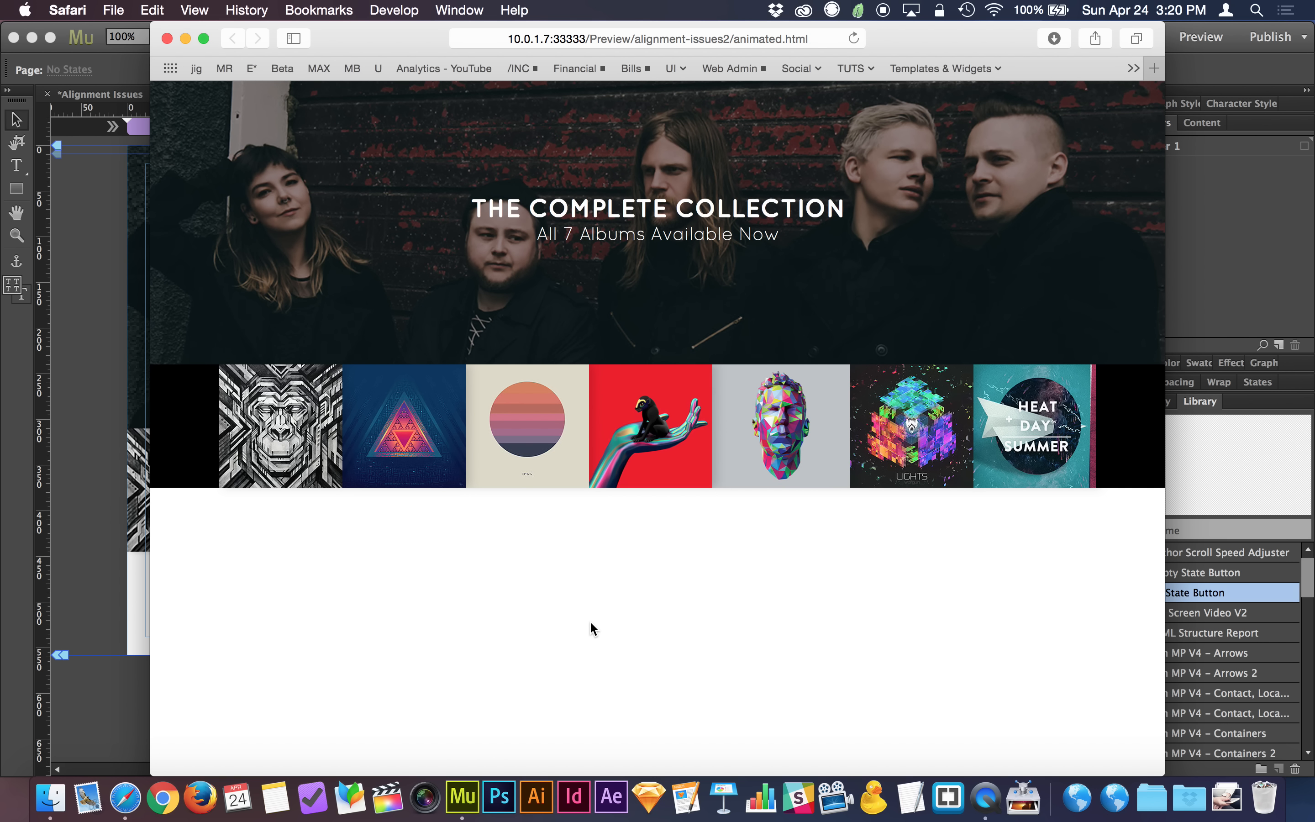
key("super+w")
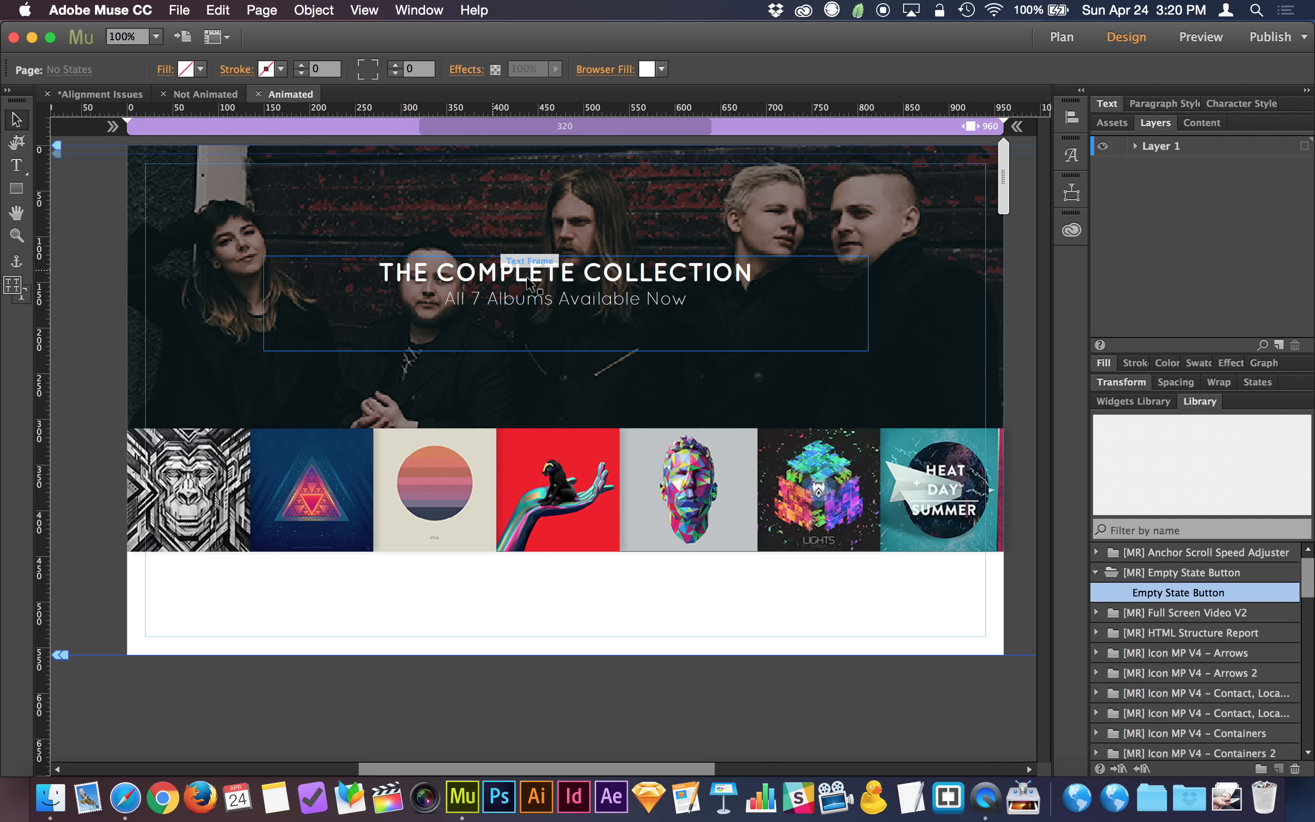
left_click(114, 98)
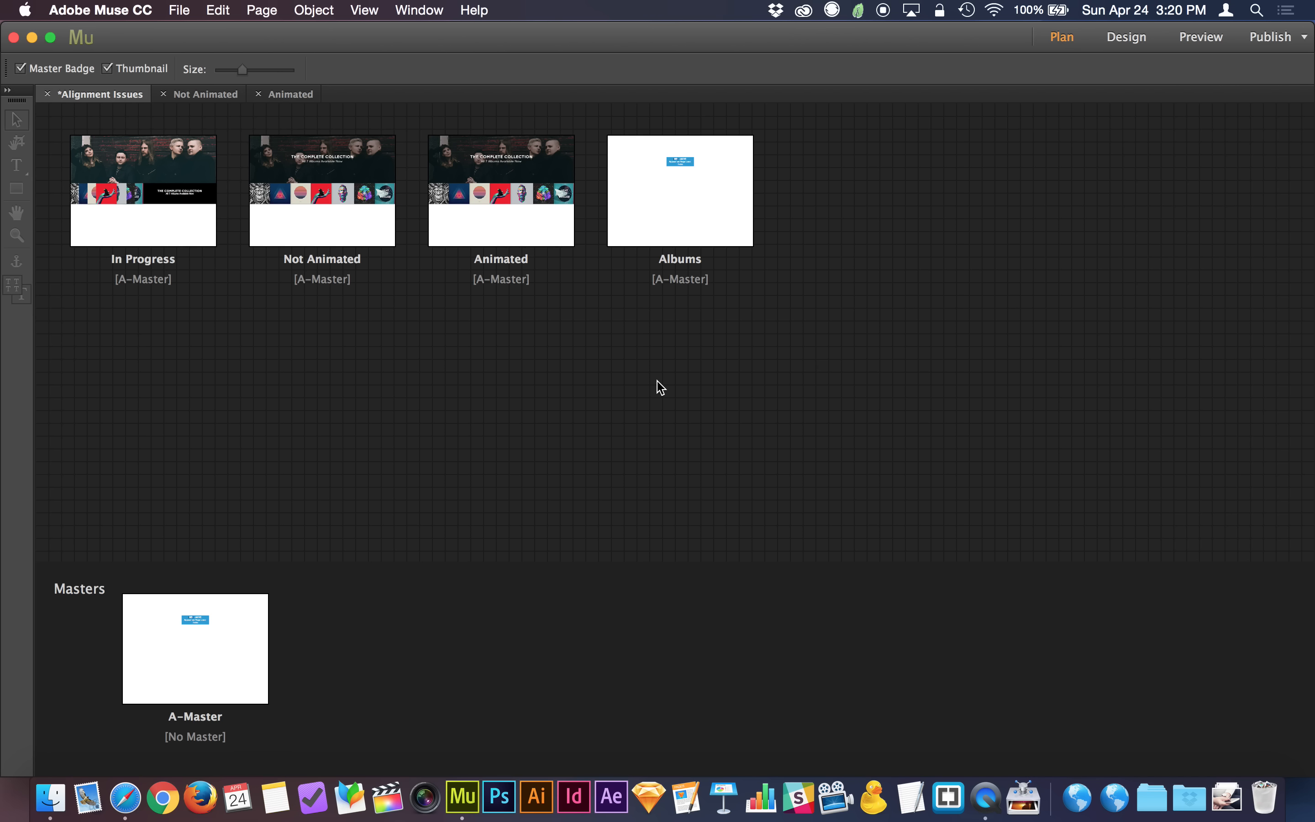
Open the A-Master page and examine its MOVE Appear on Page Load widget, leaving it deselected
double_click(169, 659)
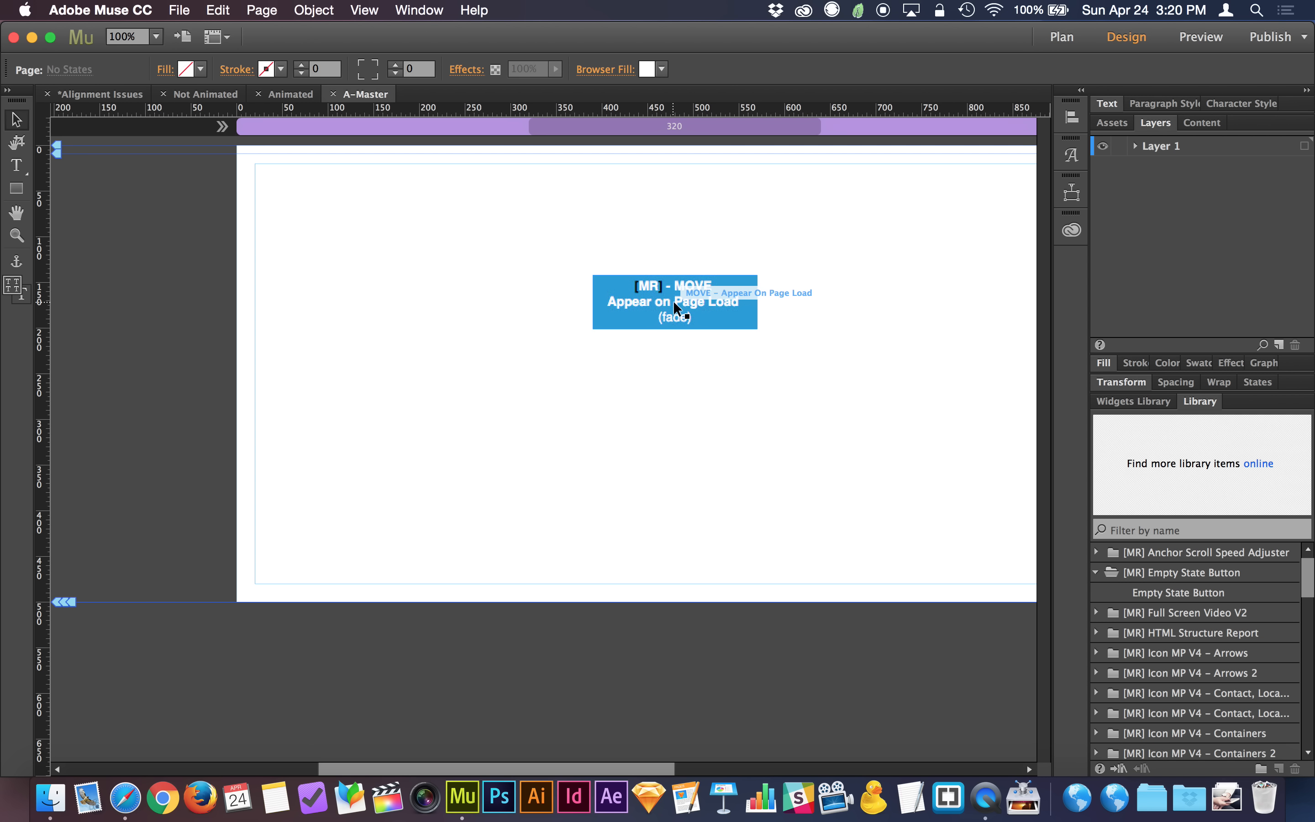
left_click(102, 96)
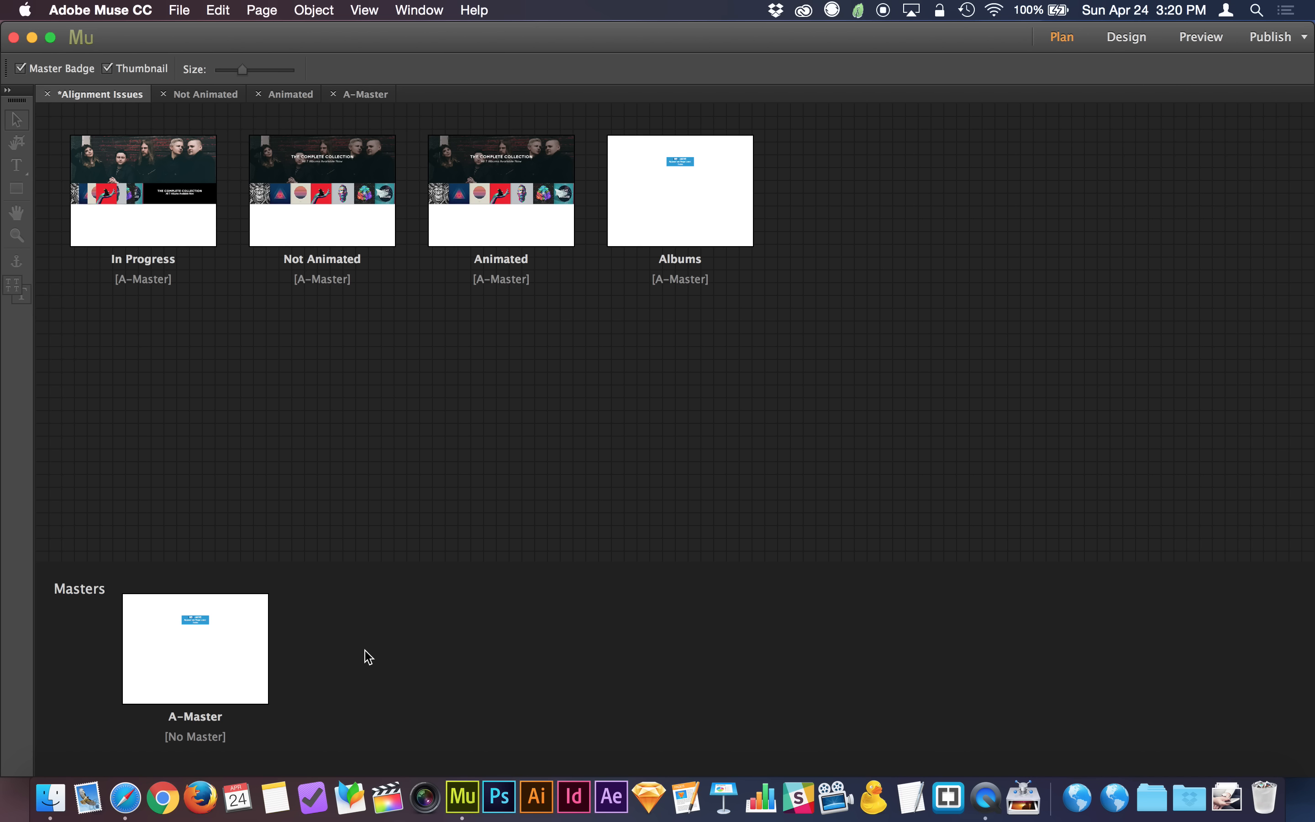
double_click(197, 645)
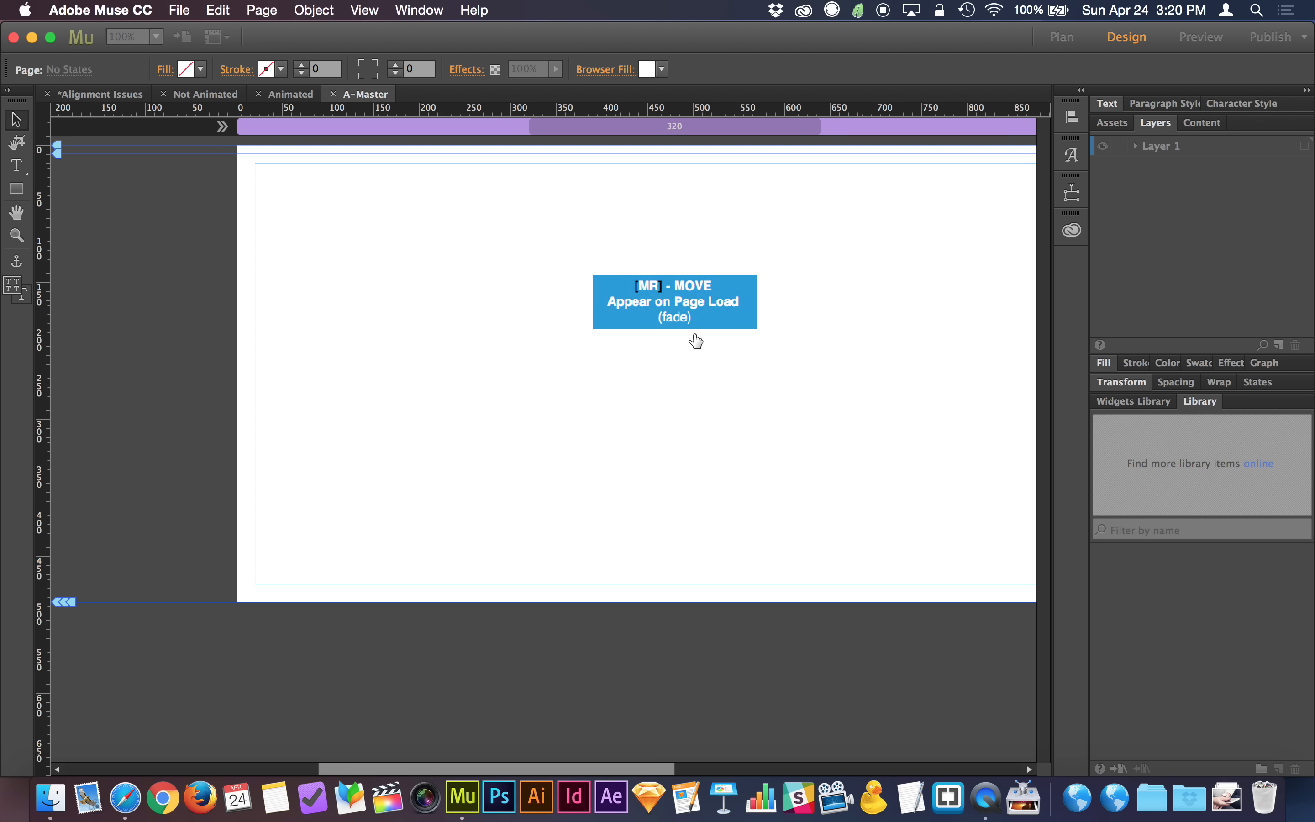
left_click(694, 303)
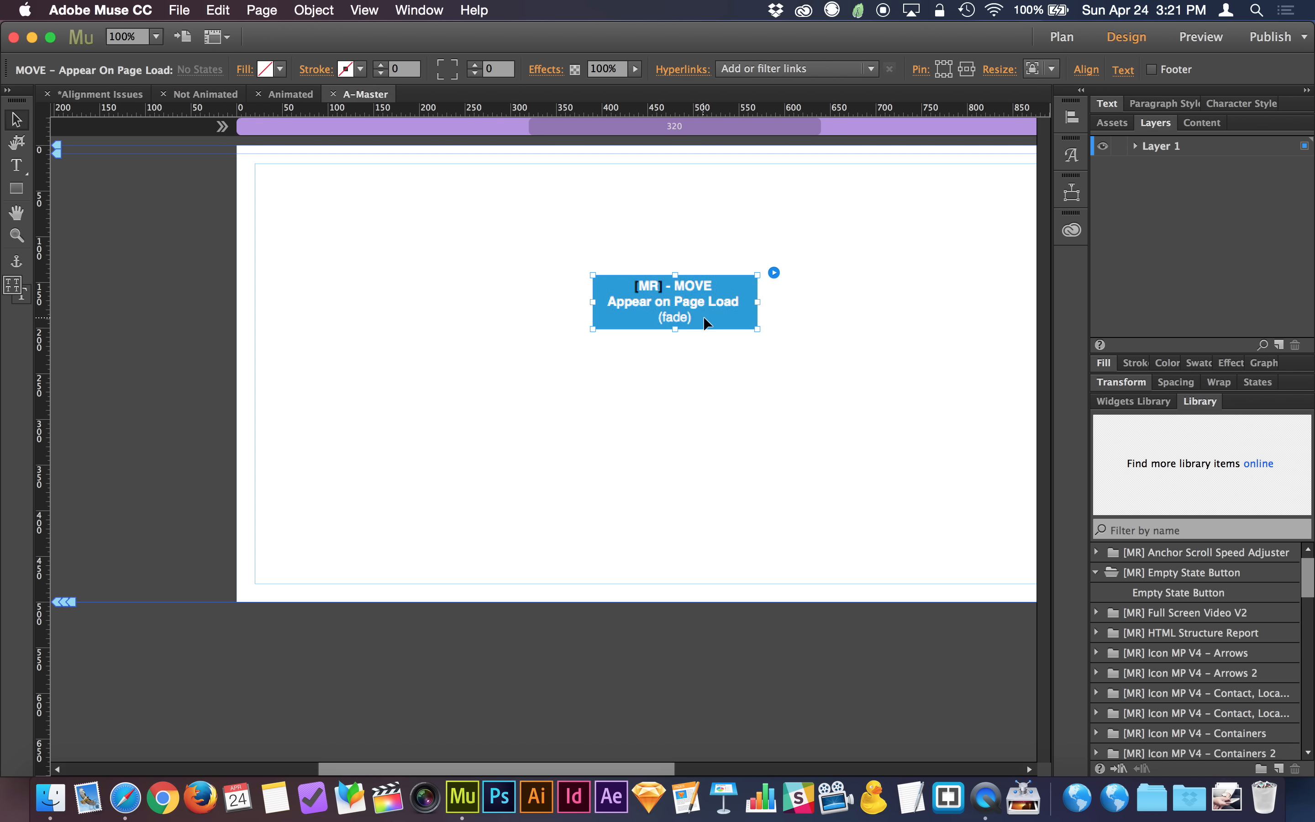
left_click(703, 397)
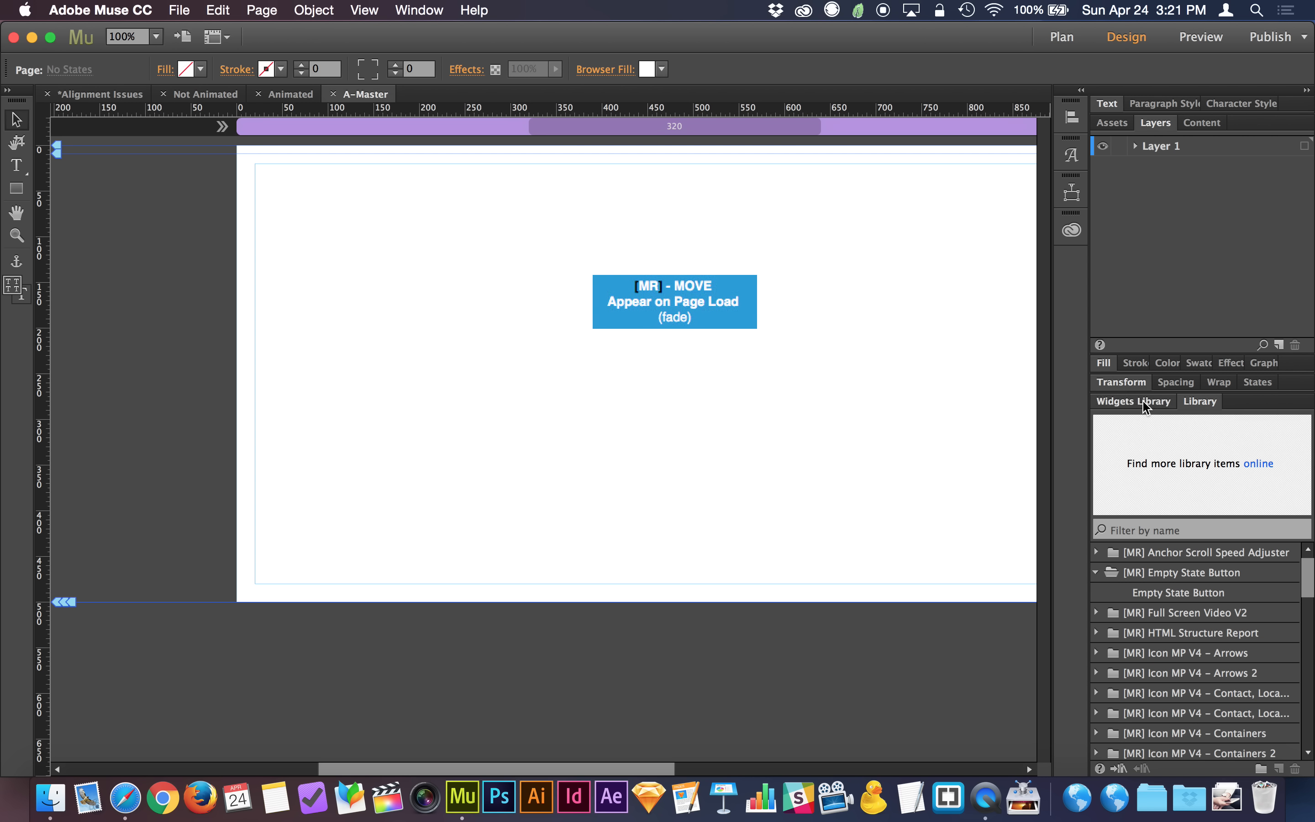
Find the 3 Appear on Page Load item in the MOVE by Muse Resources library folder and preview it
left_click(1144, 402)
left_click(1201, 403)
left_click(1099, 573)
scroll(1201, 639, "down", 10)
scroll(1203, 644, "down", 4)
left_click(1097, 593)
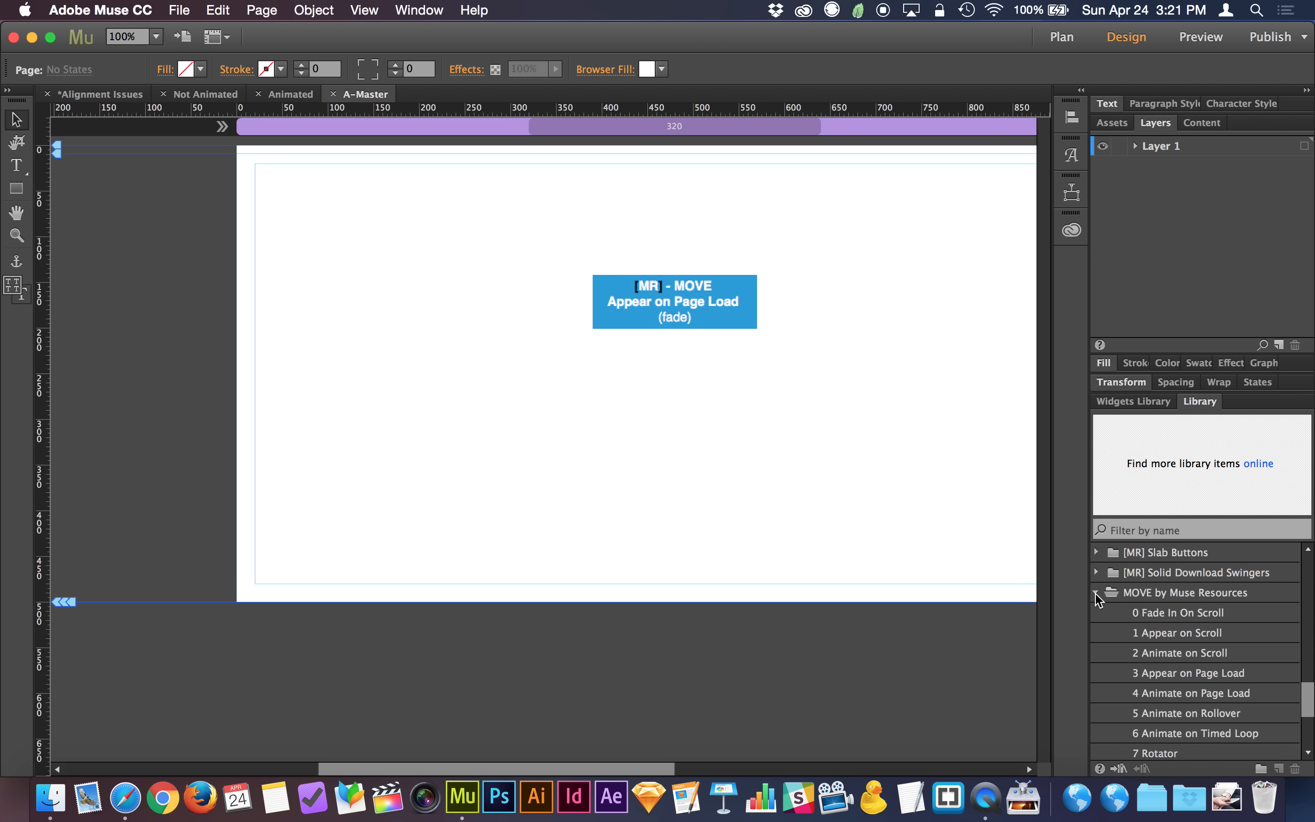
scroll(1183, 633, "down", 2)
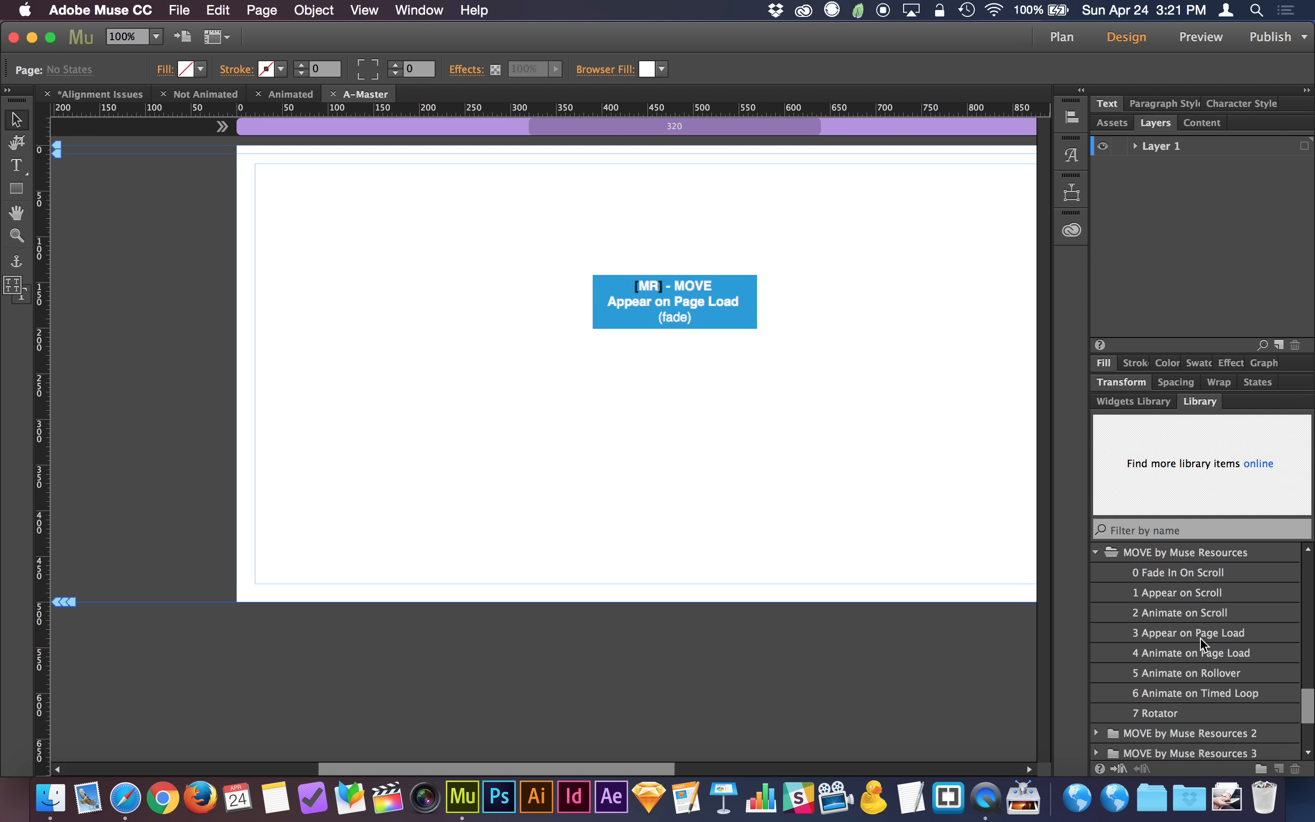
left_click(1242, 639)
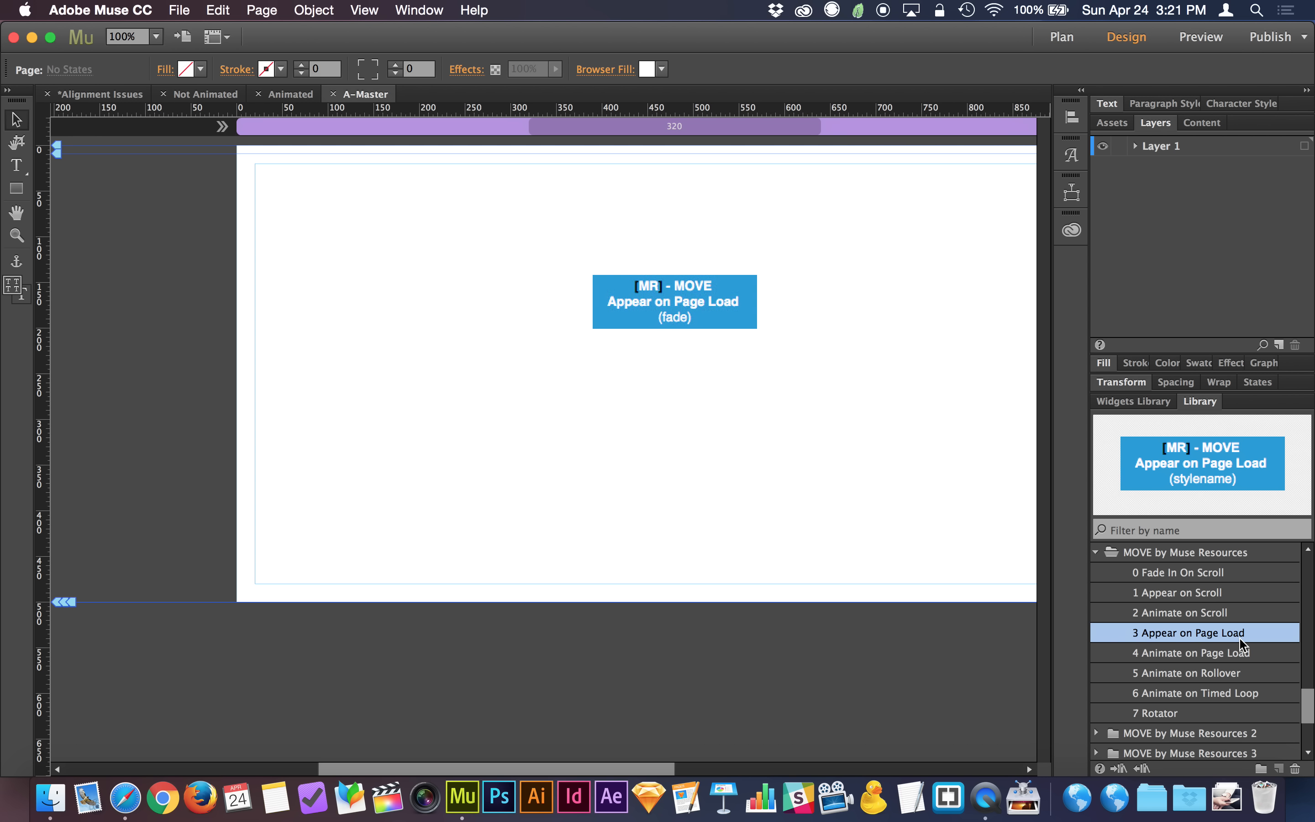
Set the A-Master Appear on Page Load widget to animate the graphic style musicfadestuff and return to the Animated page
left_click(291, 94)
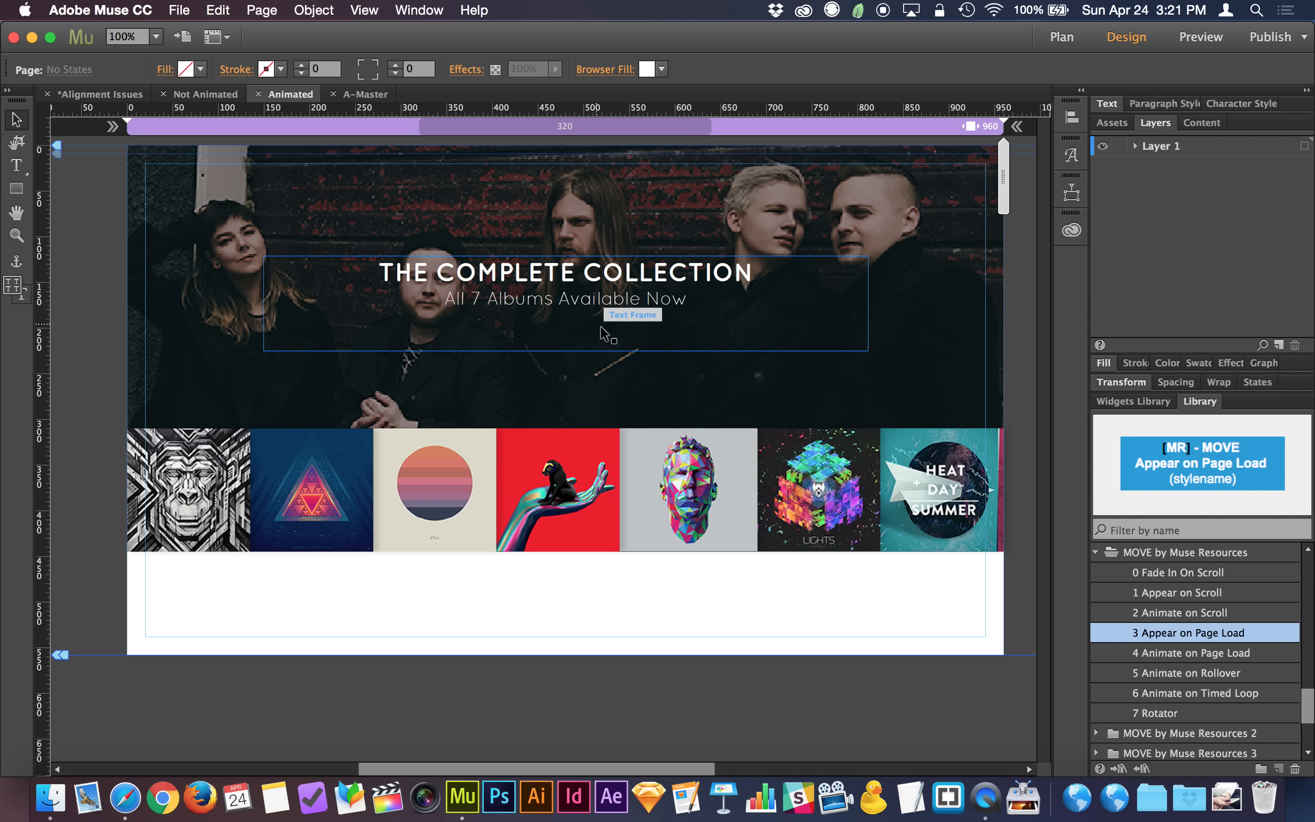
left_click(363, 96)
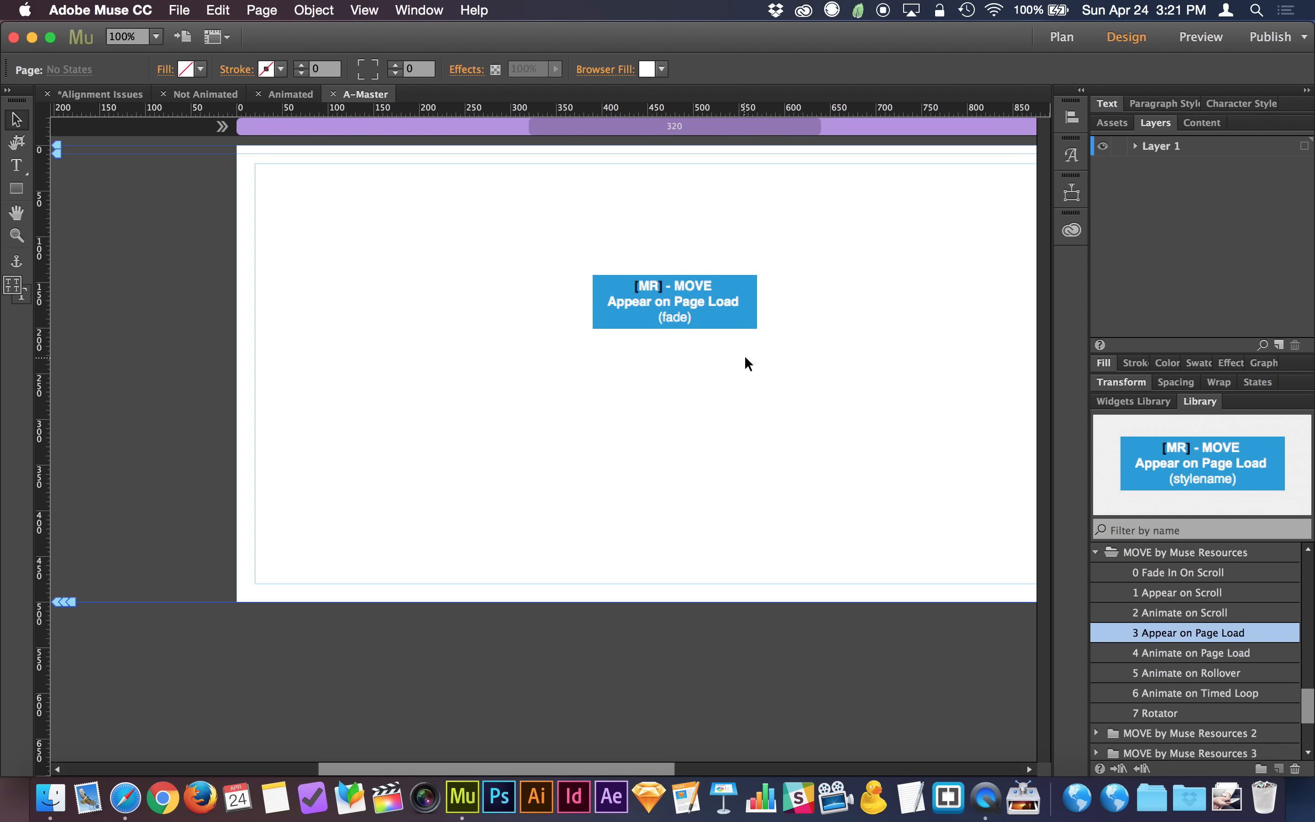
left_click(690, 301)
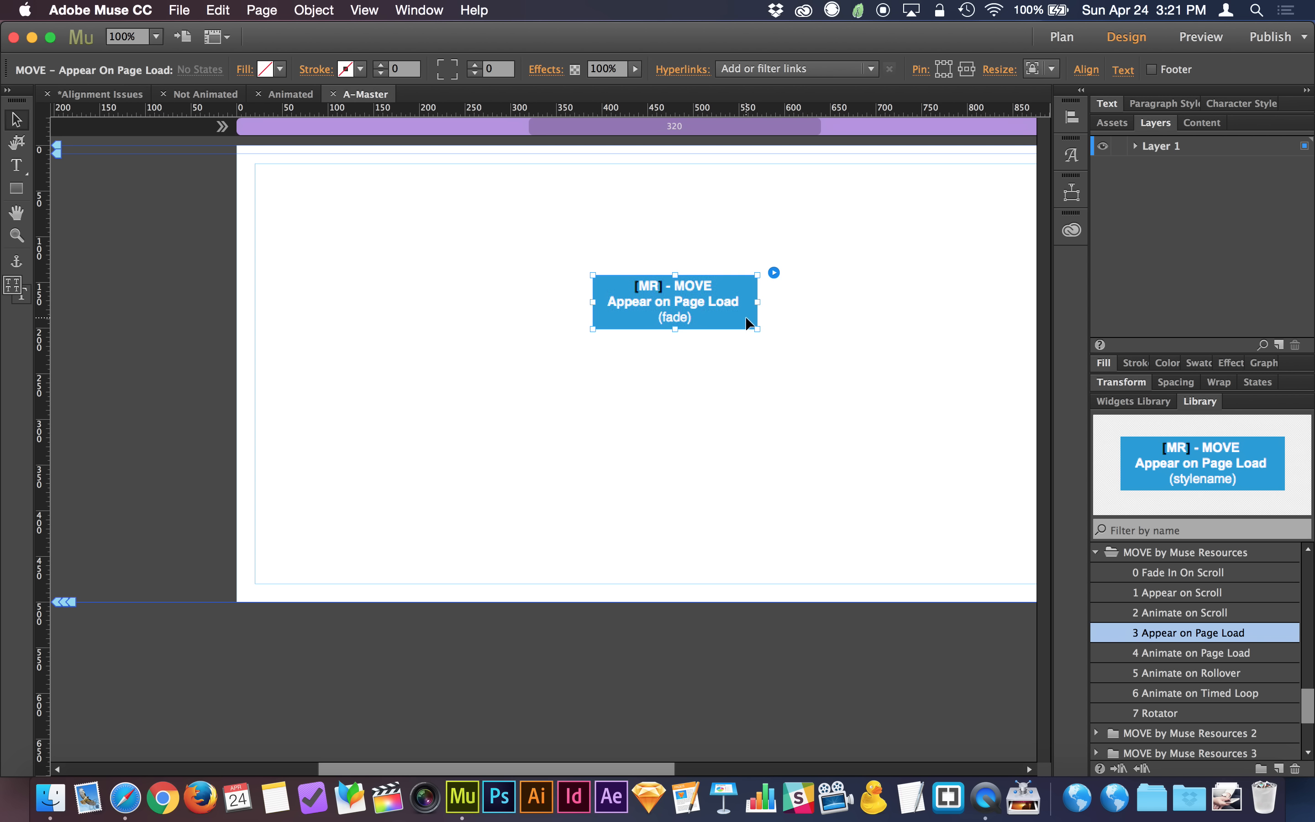
left_click(775, 272)
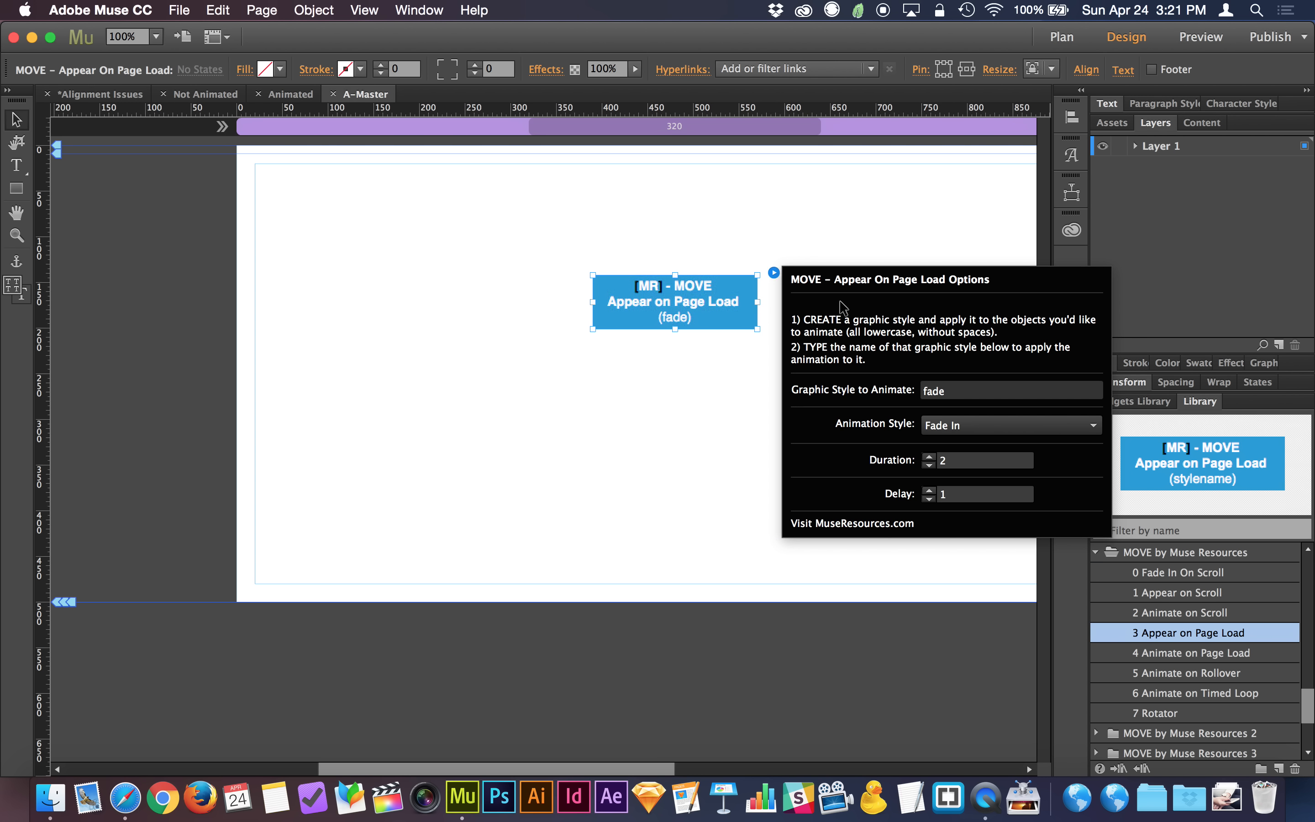
left_click(947, 391)
double_click(947, 392)
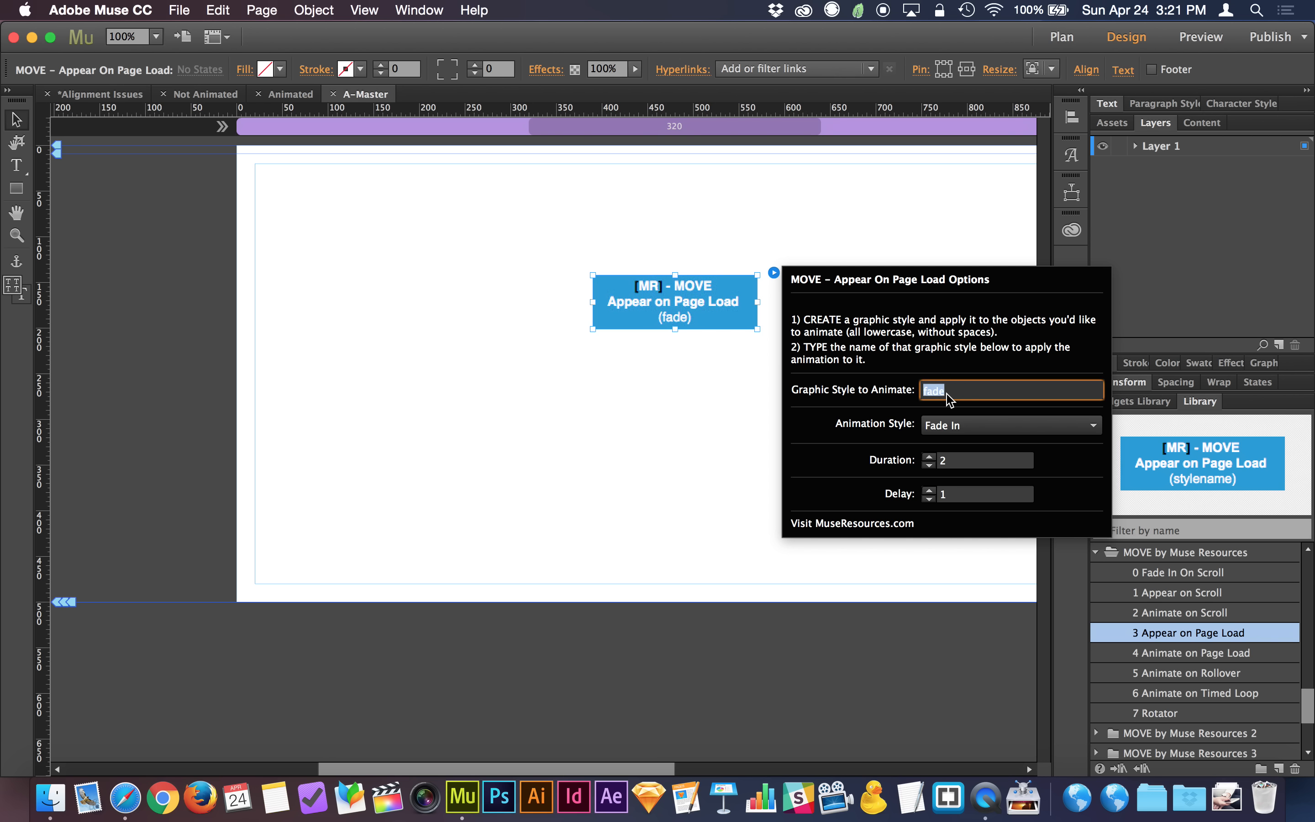
type("musicfadestuff")
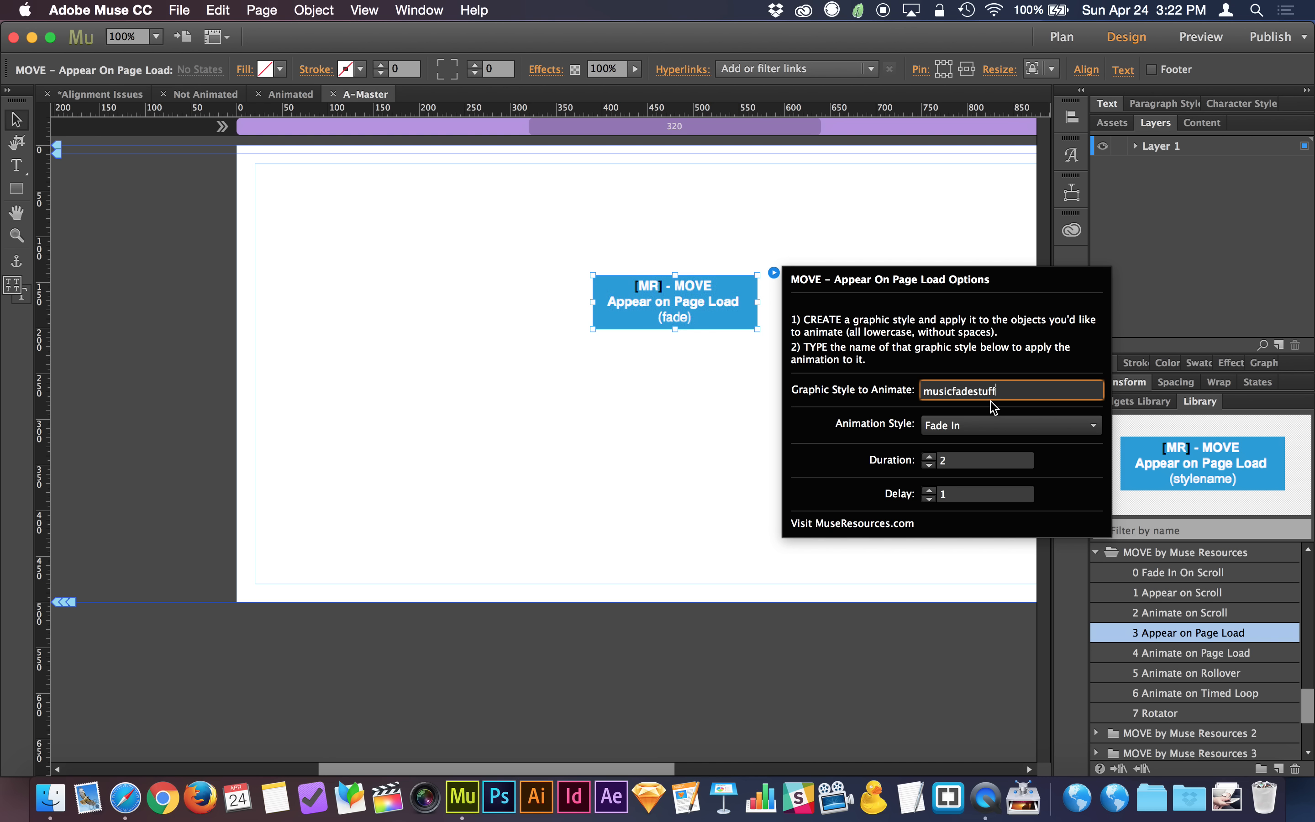
key("Return")
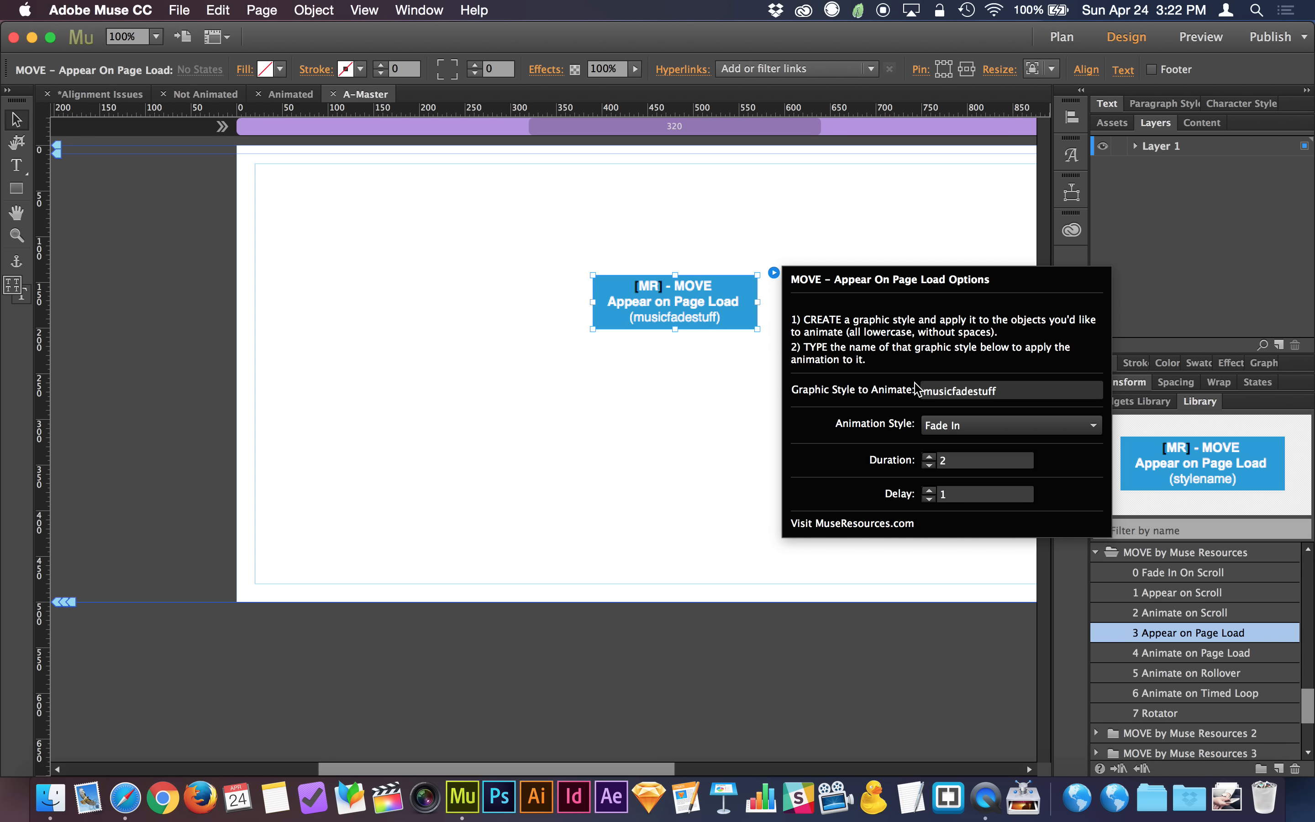
left_click(274, 196)
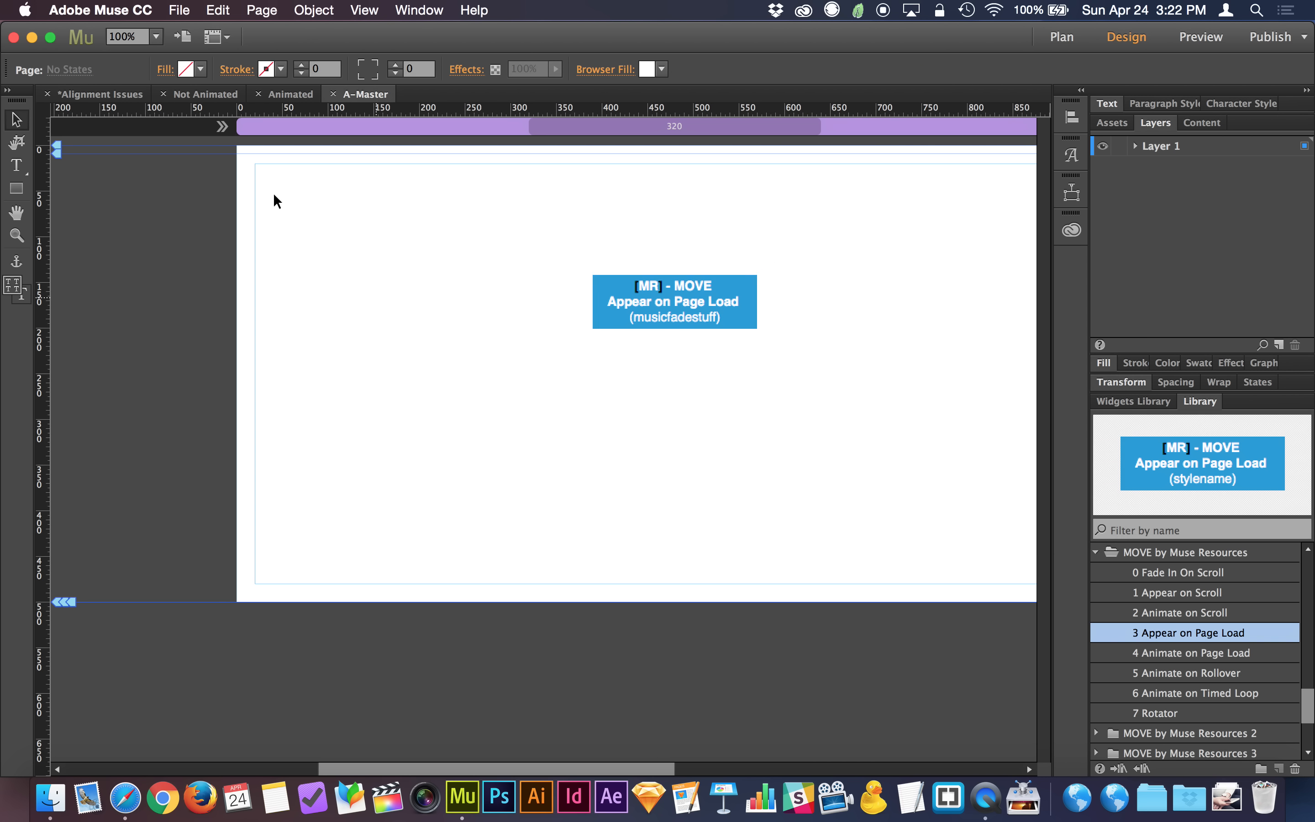
left_click(279, 100)
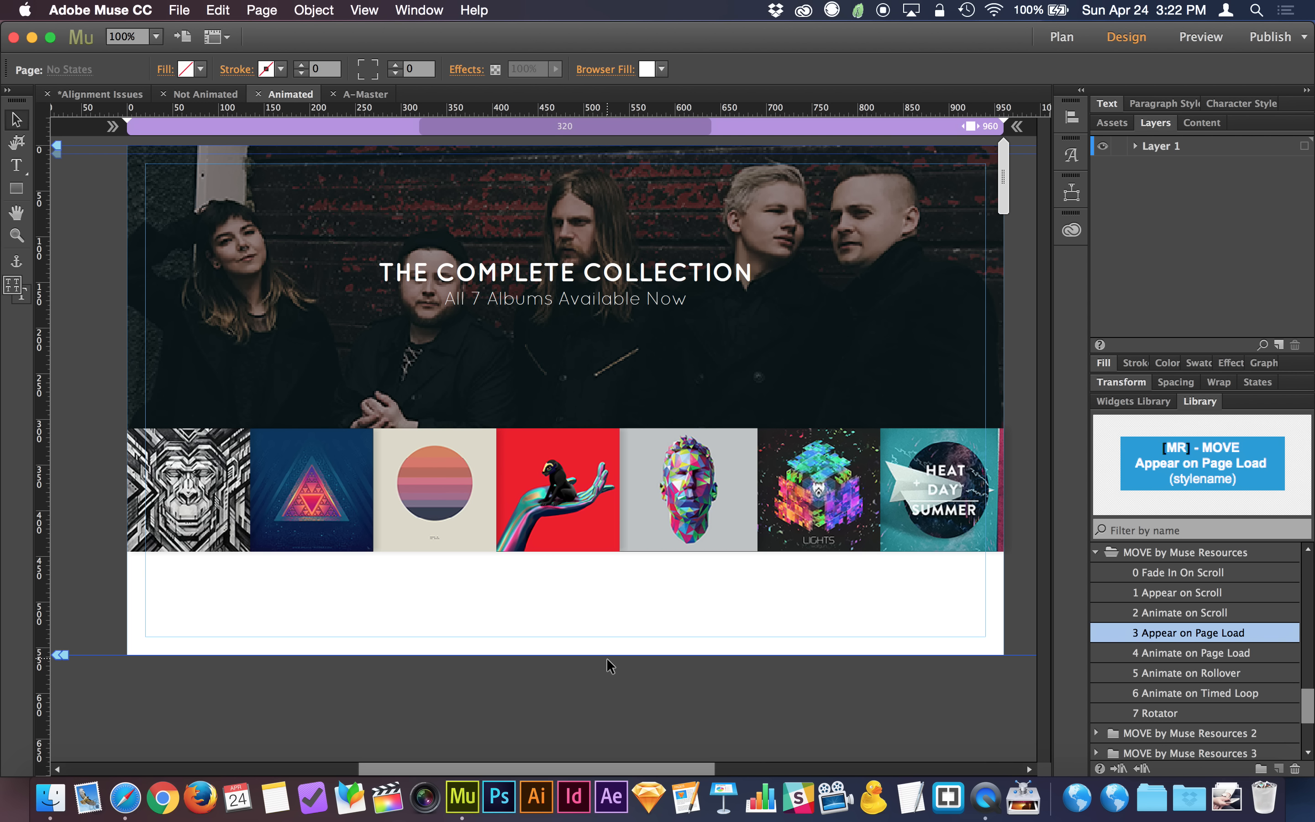
Try moving the title text frame and the dark overlay rectangle over the band photo, and undo both moves
left_click(374, 342)
left_click_drag(361, 358, 480, 382)
left_click_drag(307, 250, 391, 278)
key("super+z")
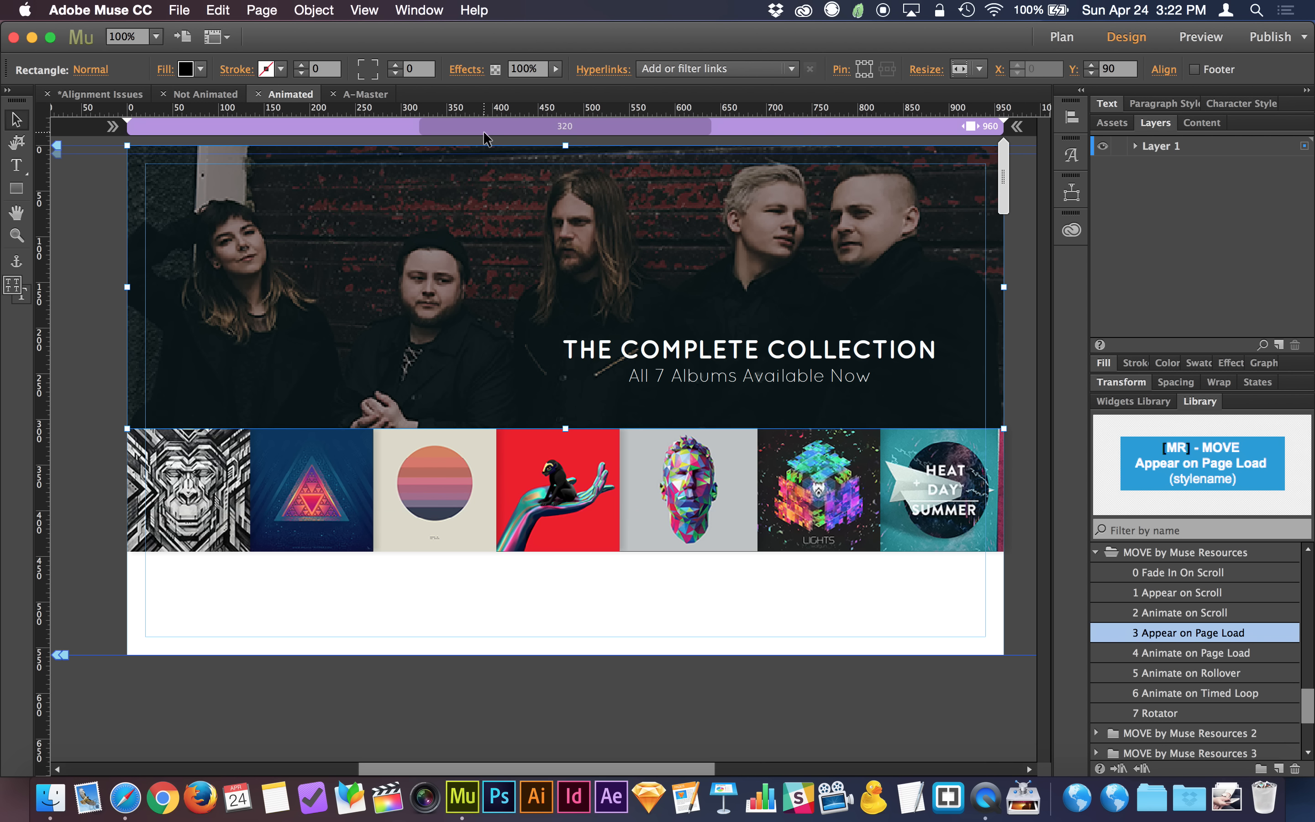
key("super+z")
Check the fill settings of the dark overlay rectangle and select the title text frame above it
left_click(234, 146)
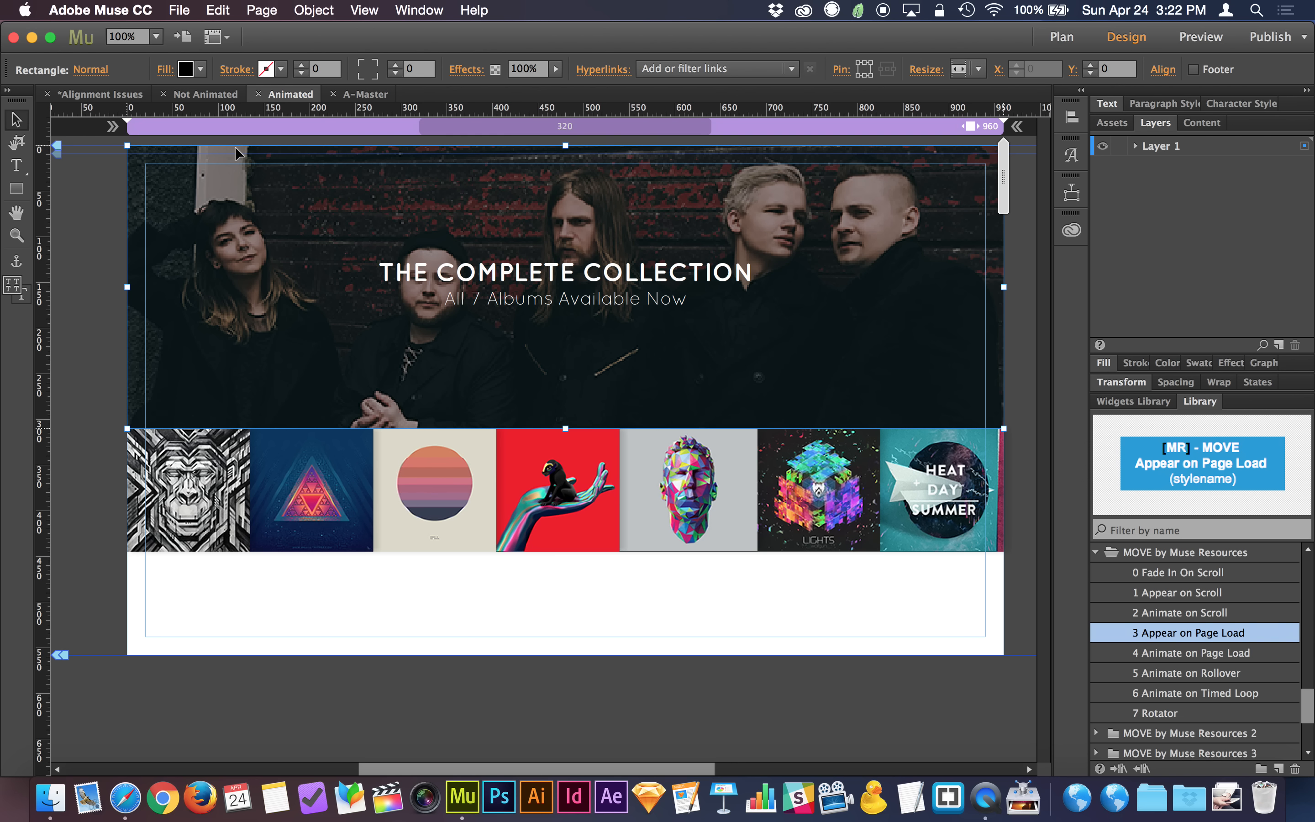
left_click(166, 69)
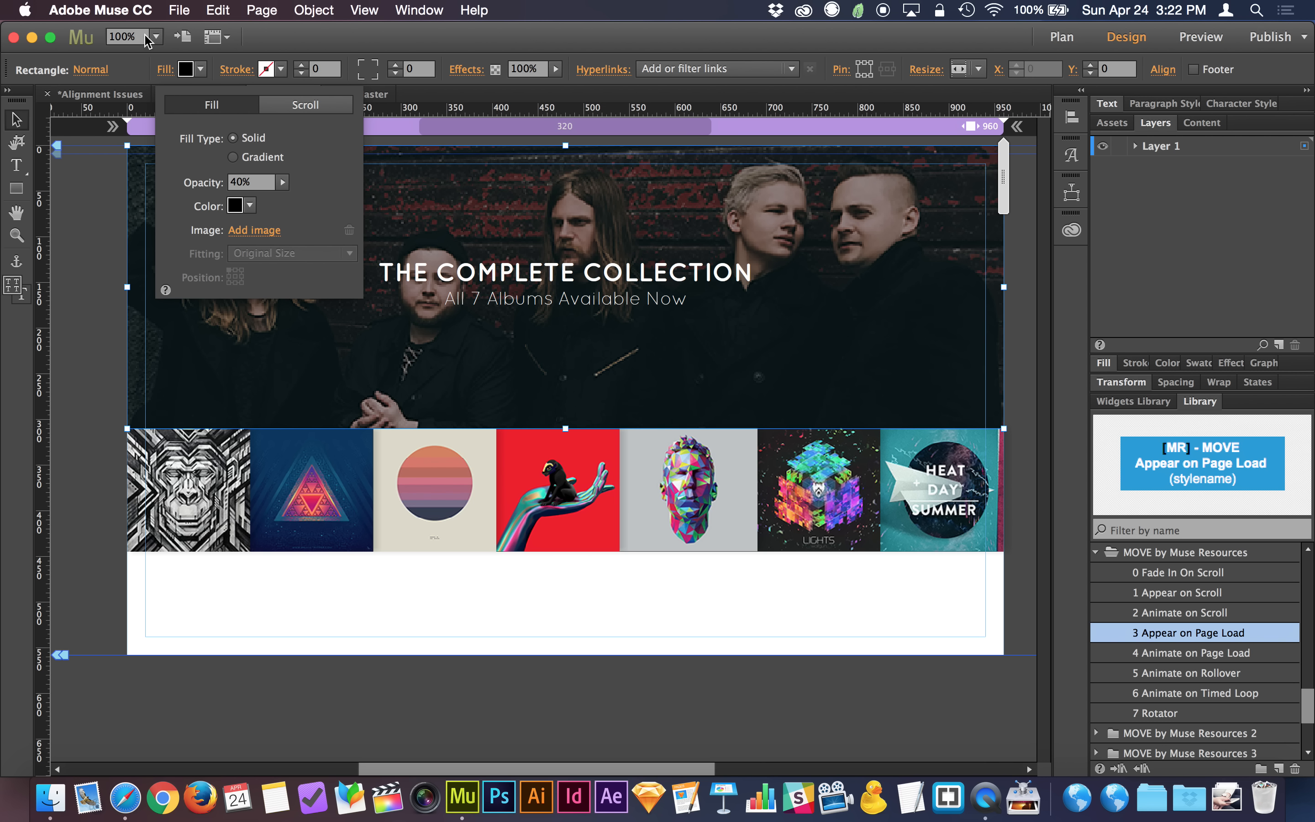
left_click(163, 69)
left_click(506, 282)
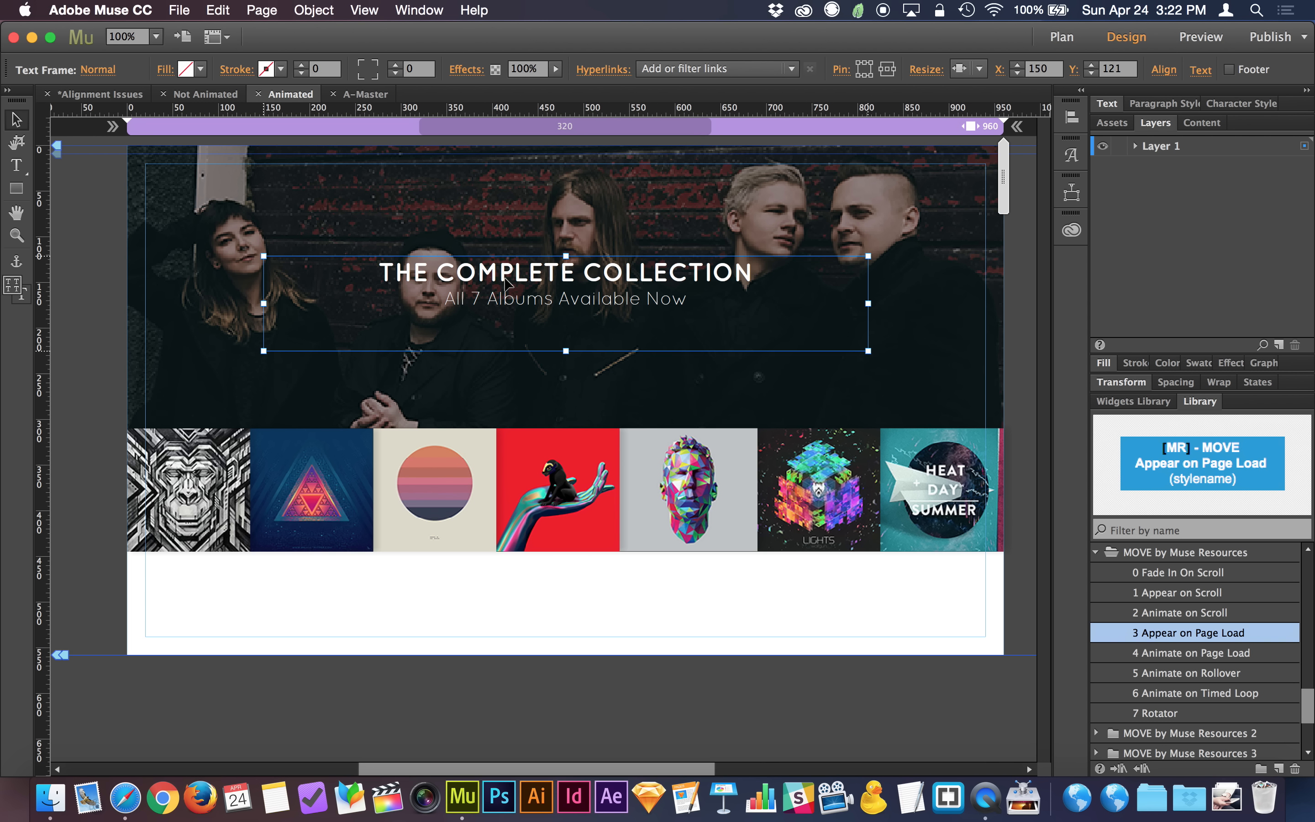
Create a new graphic style from the dark overlay rectangle and apply it to that rectangle
left_click(579, 228)
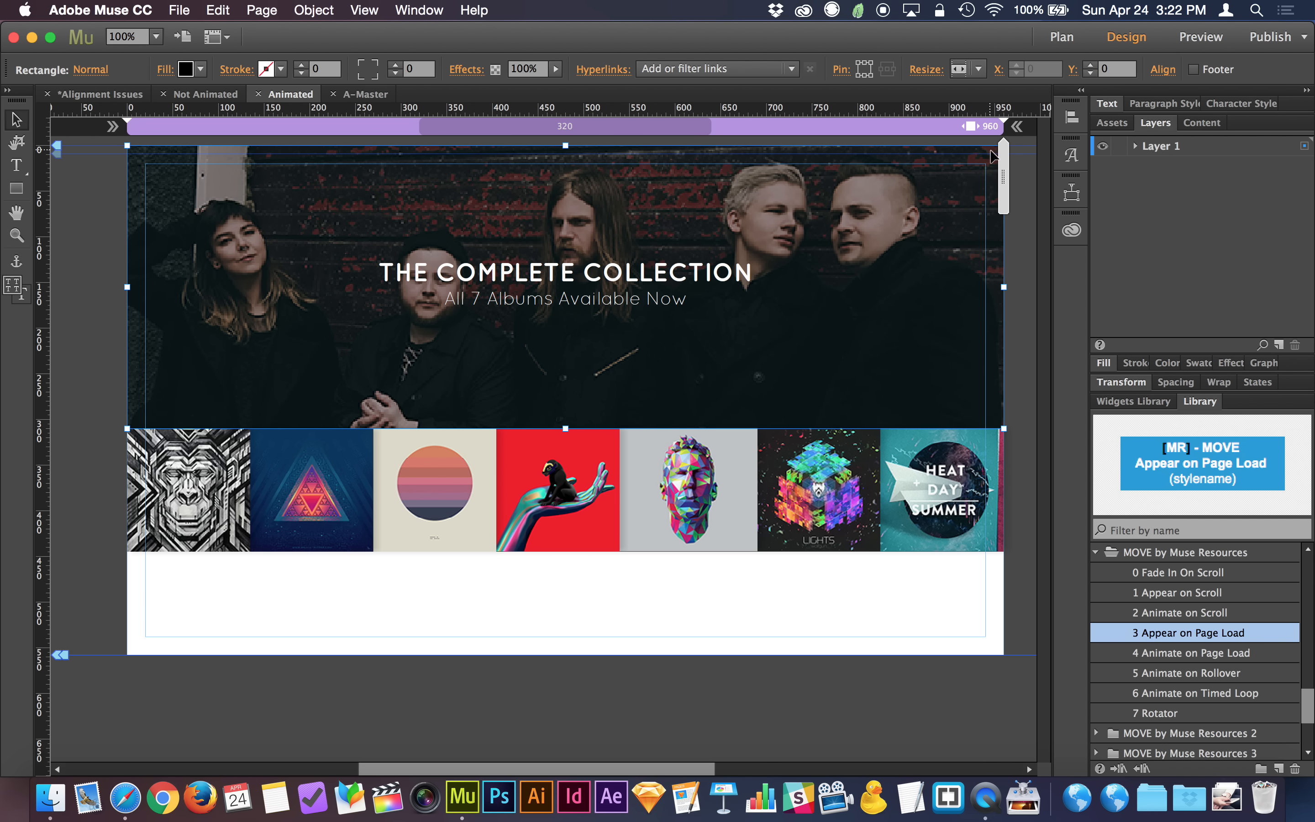
left_click(1264, 362)
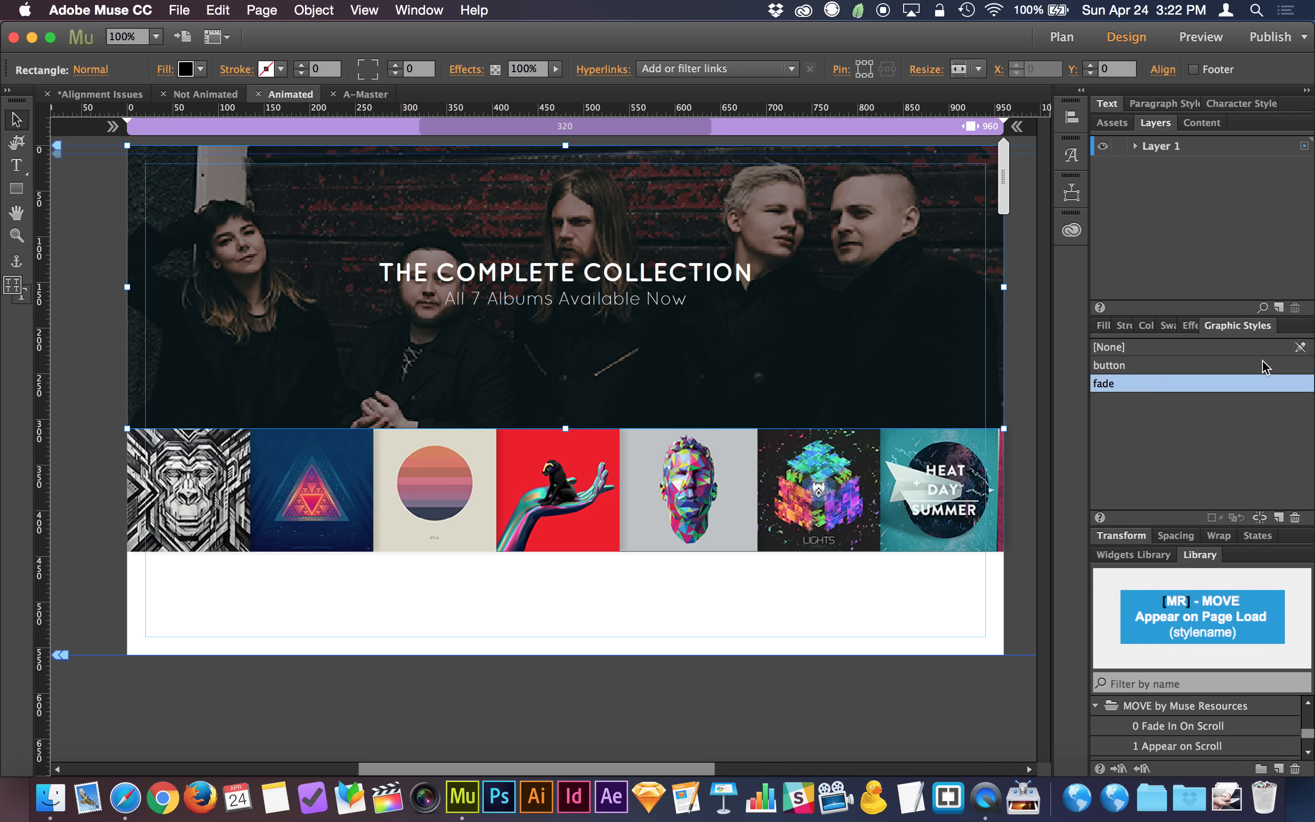
left_click(1278, 519)
left_click(1125, 402)
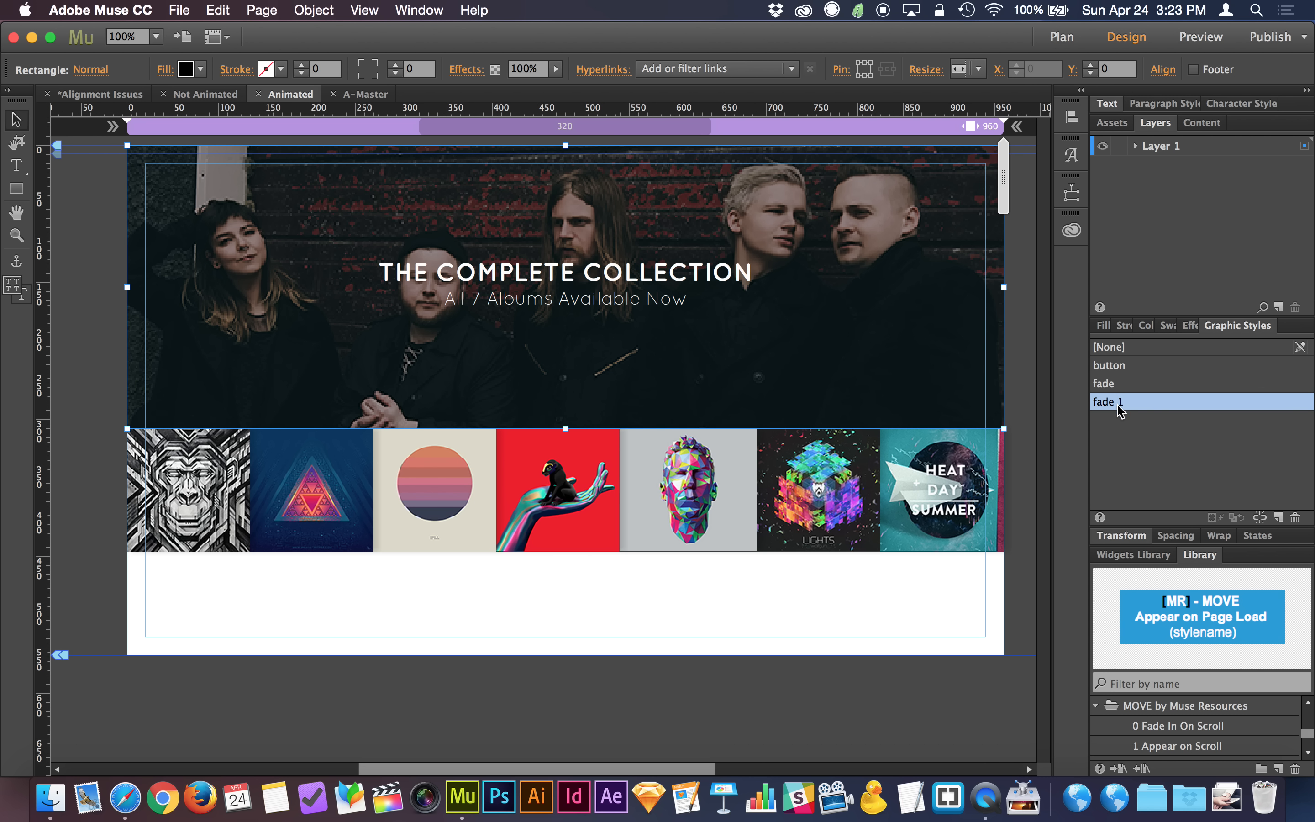
mouse_move(1118, 409)
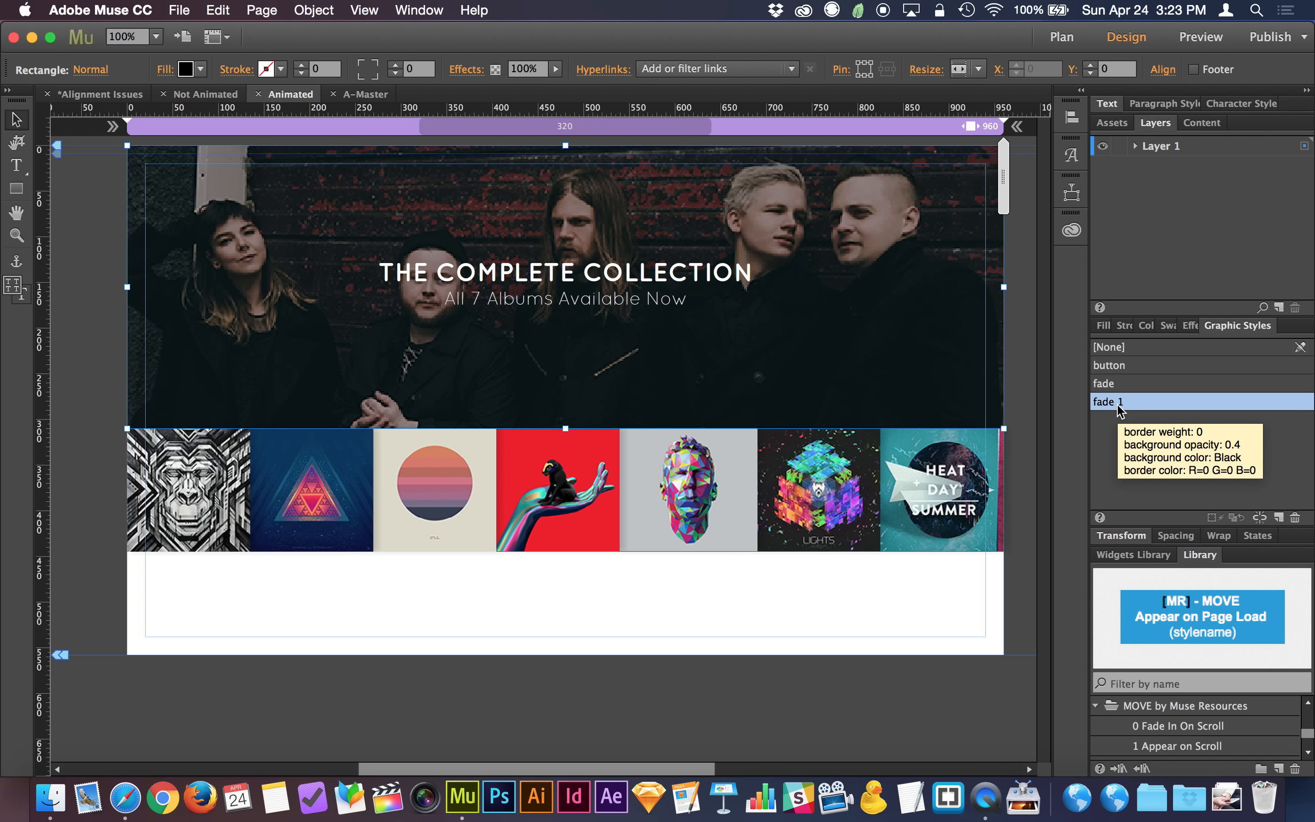
Check the style name in the A-Master widget and rename the Animated page overlay's new graphic style as musicfadestuff
left_click(366, 94)
left_click(697, 309)
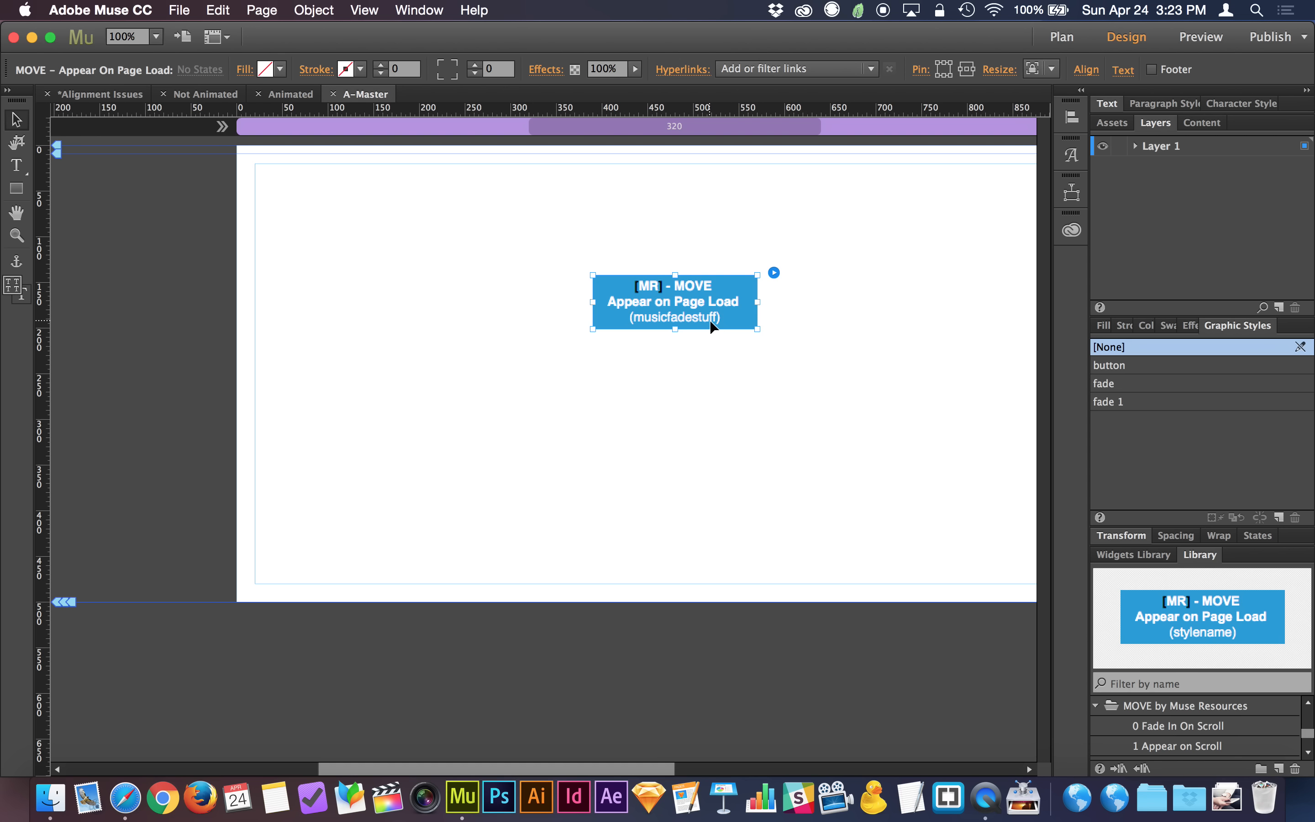
left_click(293, 95)
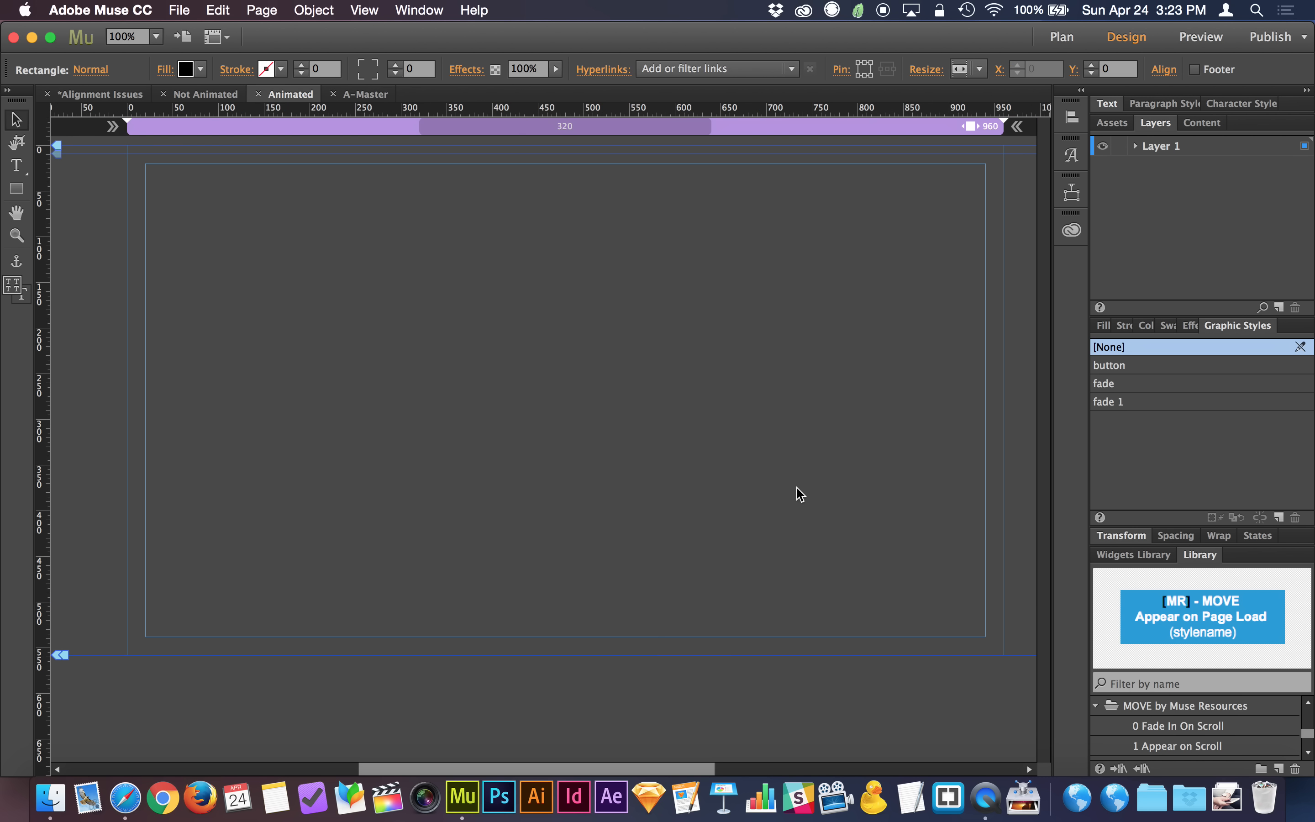
double_click(1109, 402)
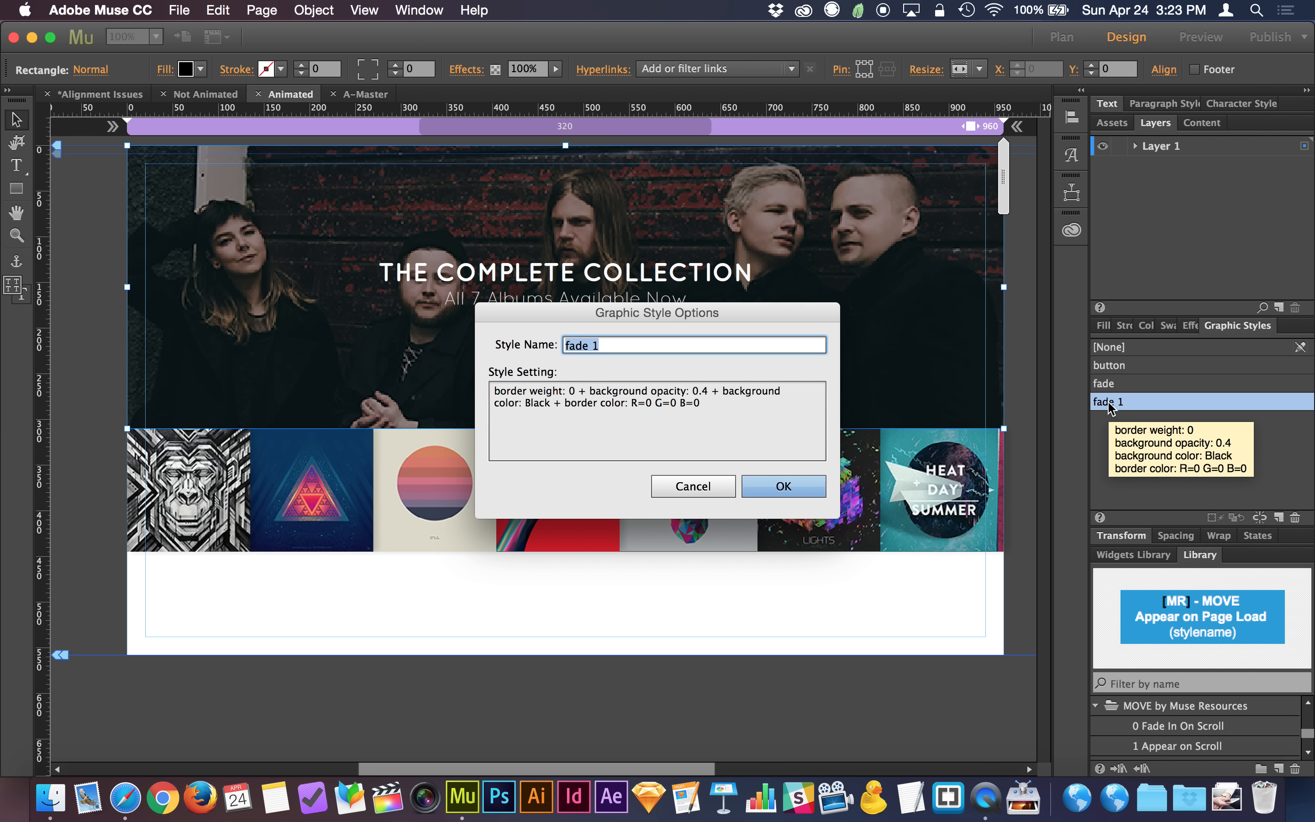
type("musicfadestuff")
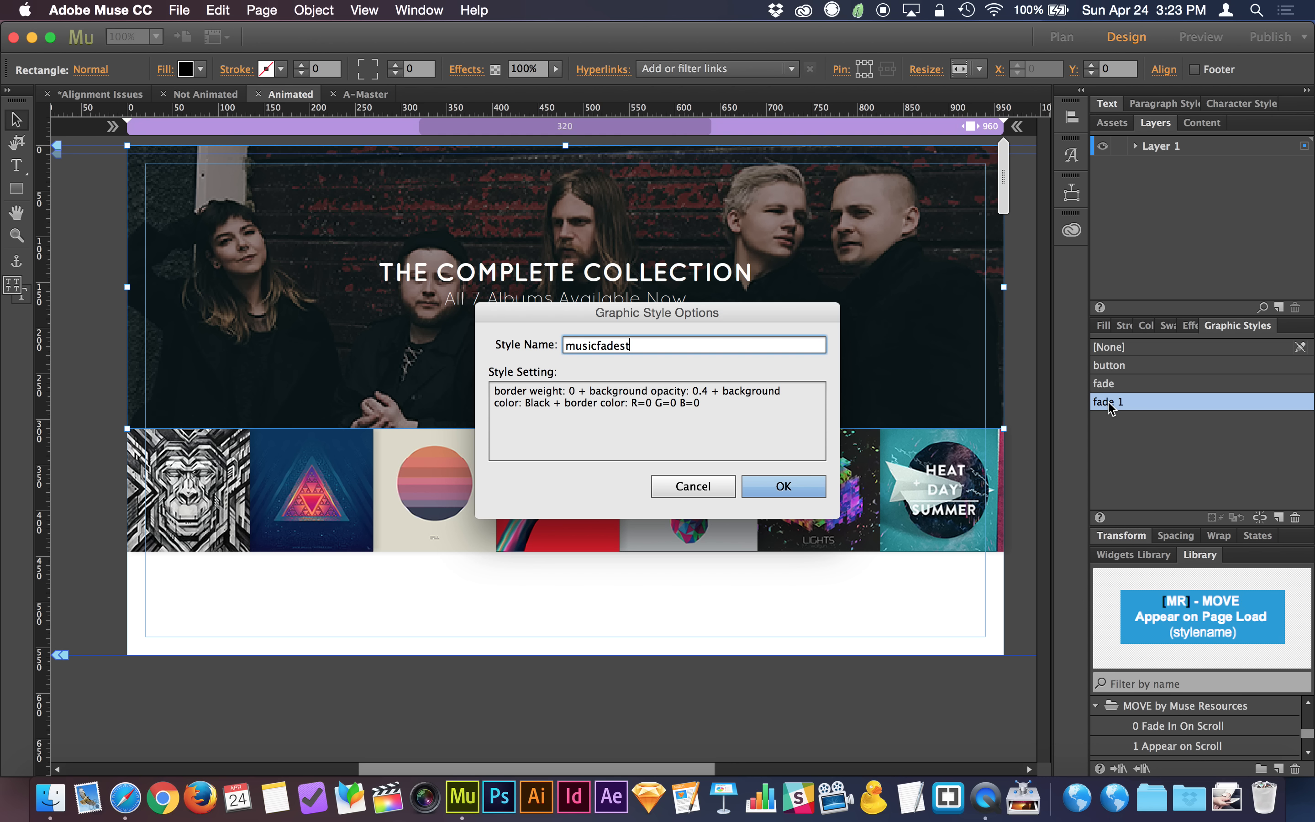
left_click(791, 482)
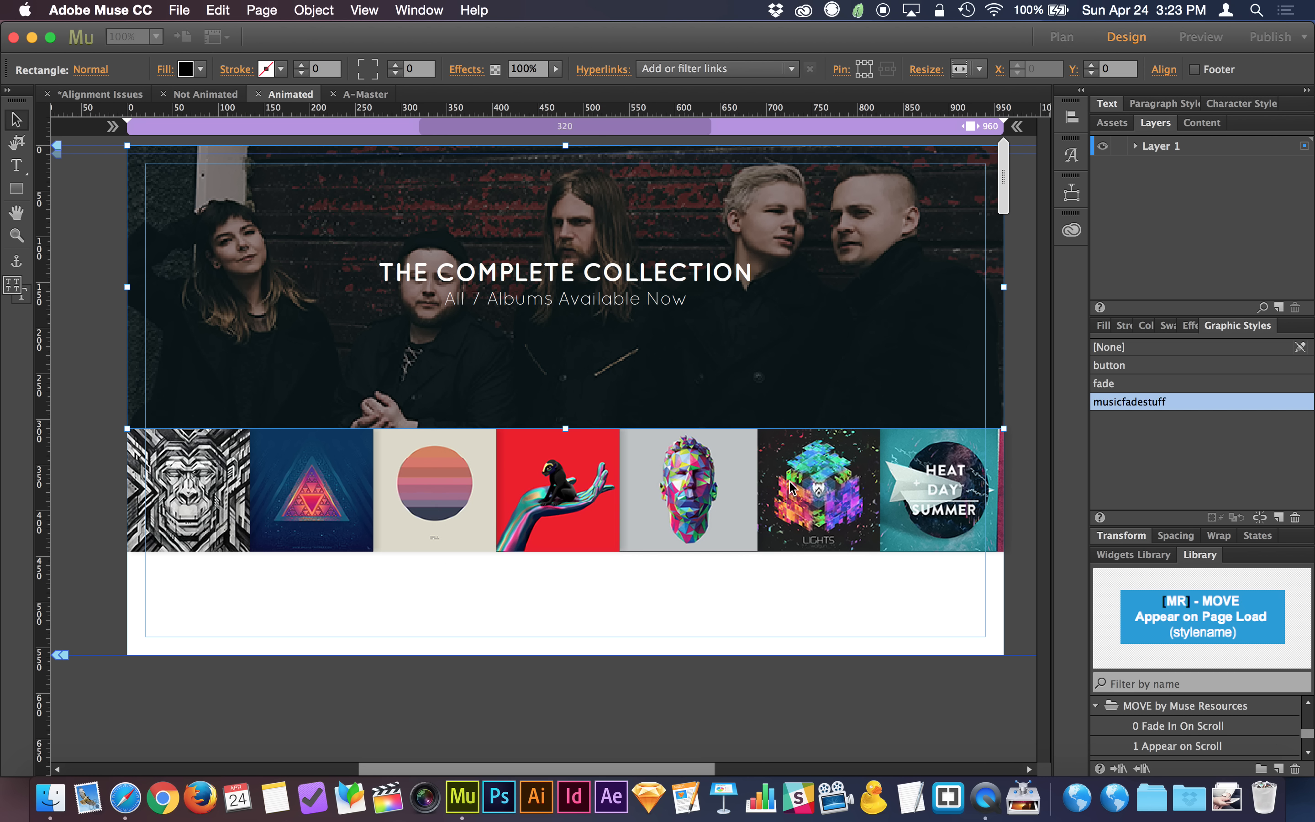
Apply the musicfadestuff graphic style to the title text frame and set the frame's fill colour to none
left_click(637, 306)
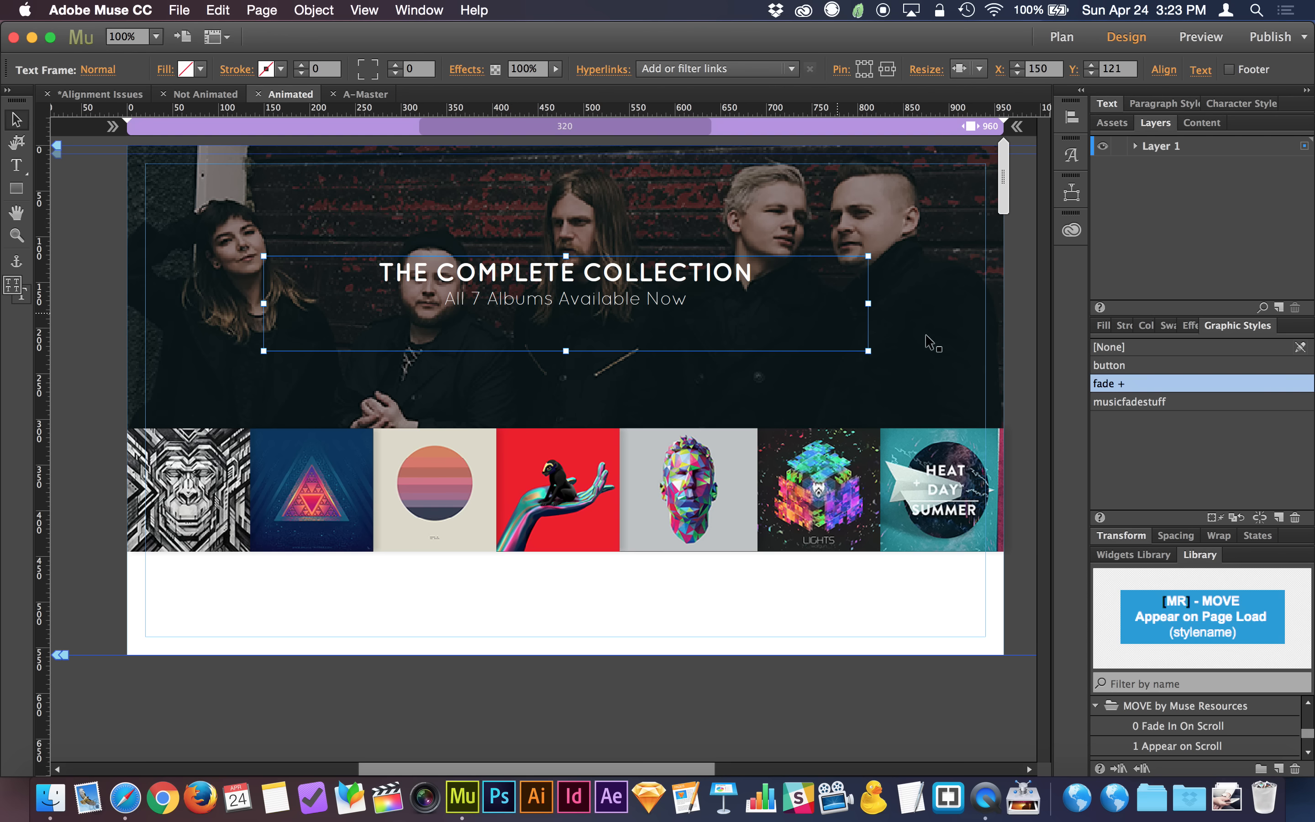
left_click(1131, 402)
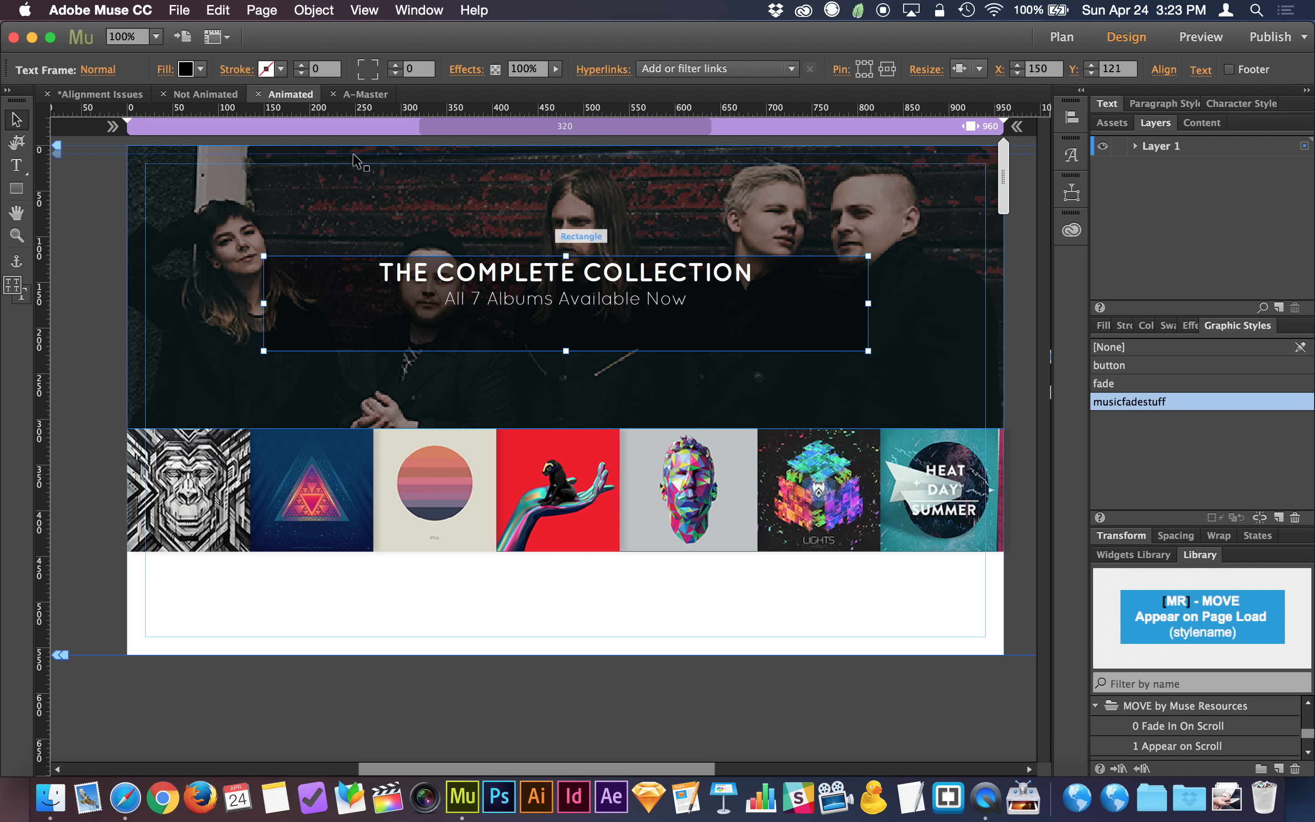
left_click(164, 71)
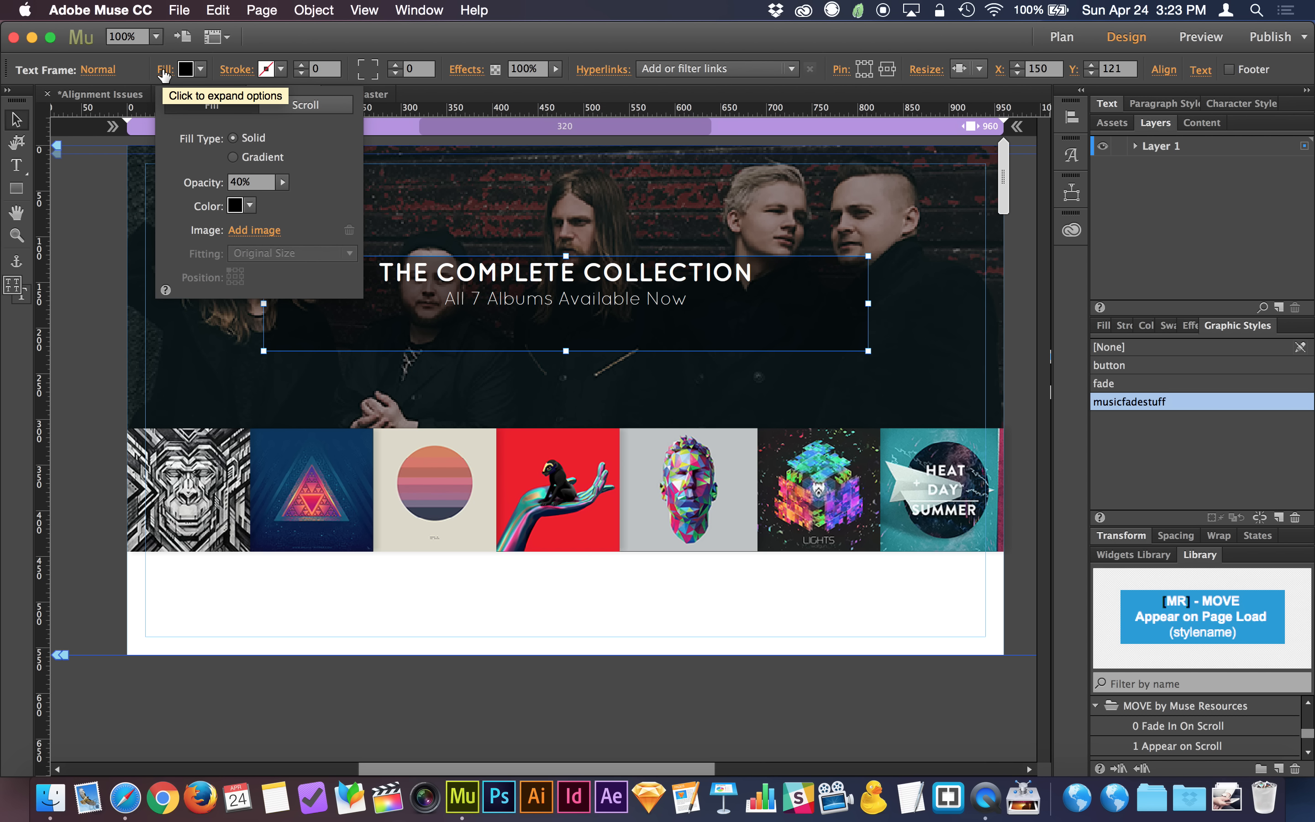
left_click(186, 68)
left_click(200, 69)
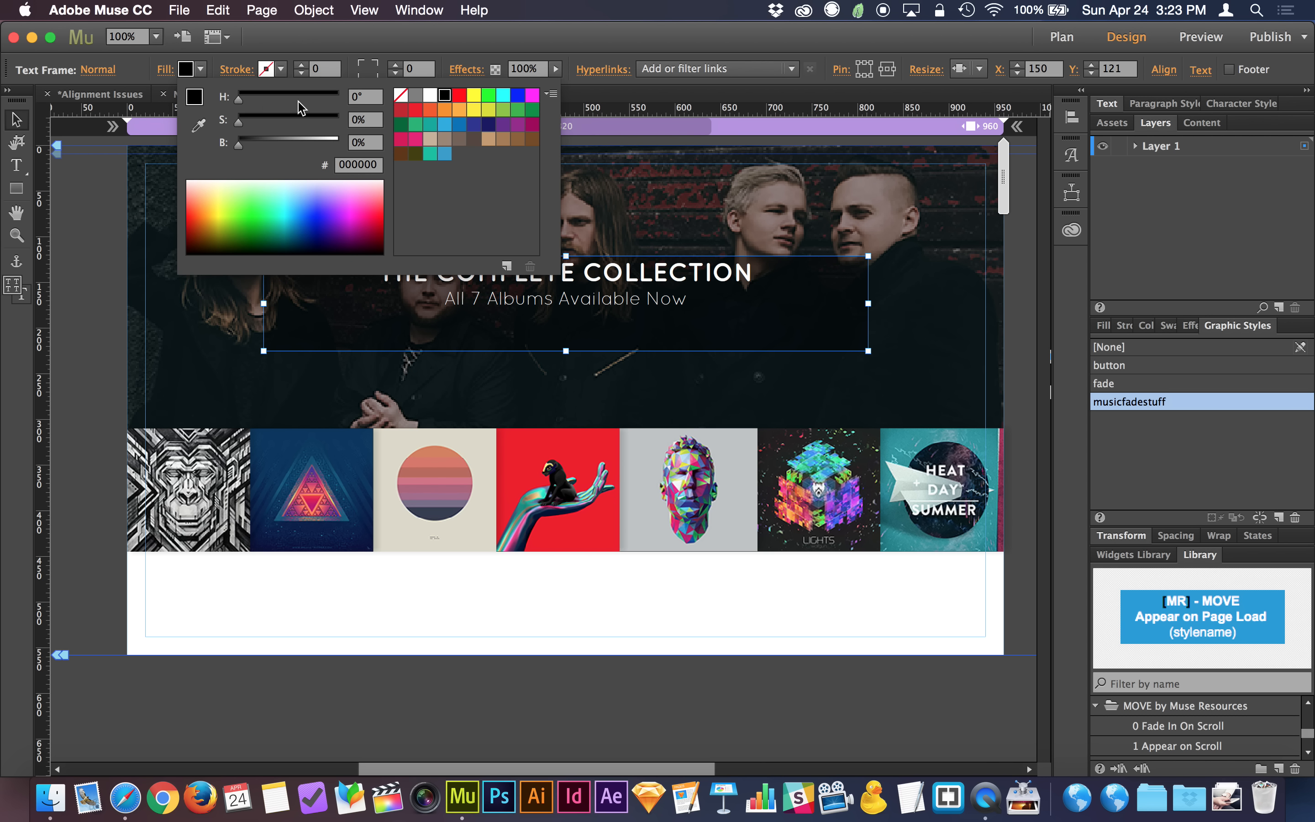
left_click(401, 97)
left_click(197, 75)
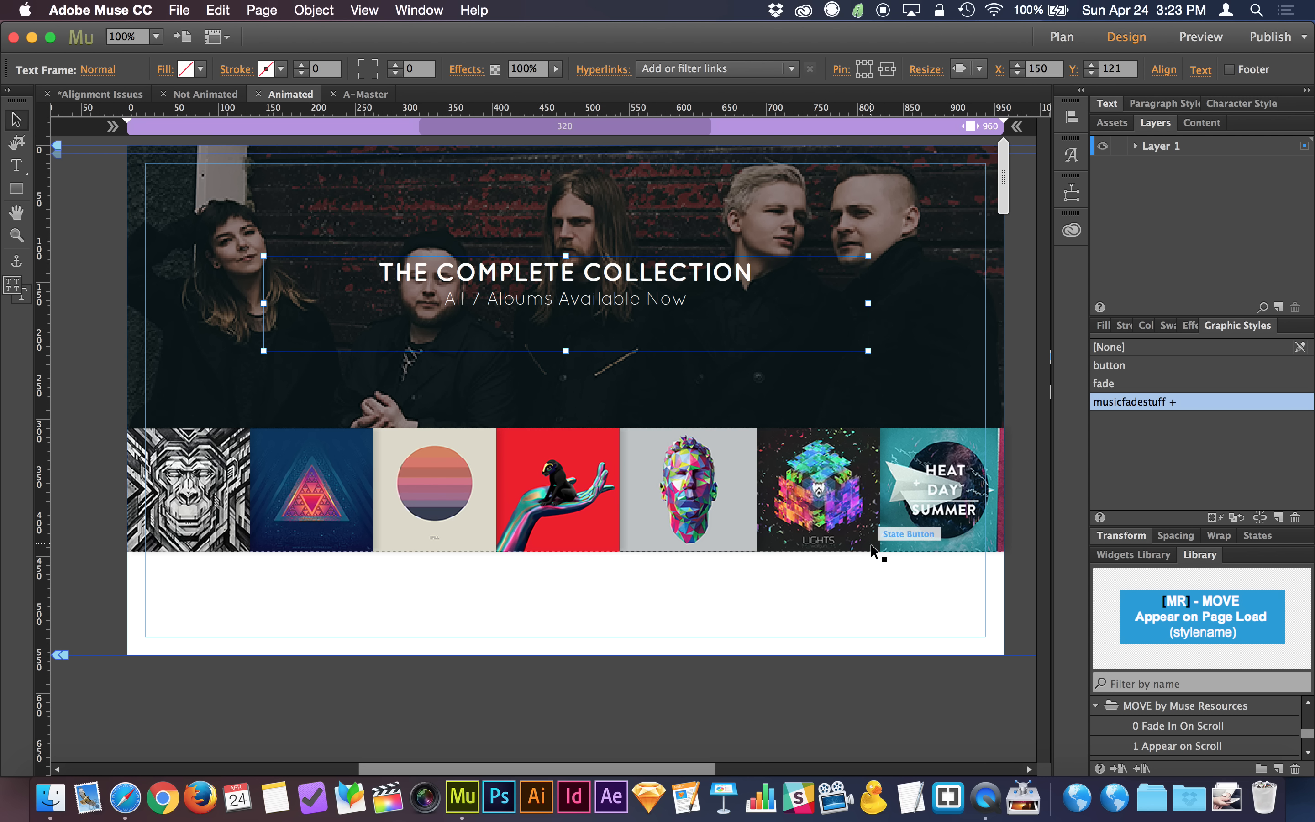
Check the MOVE widgets in the library and the animation styles offered by the A-Master page's Appear on Page Load widget
left_click(825, 581)
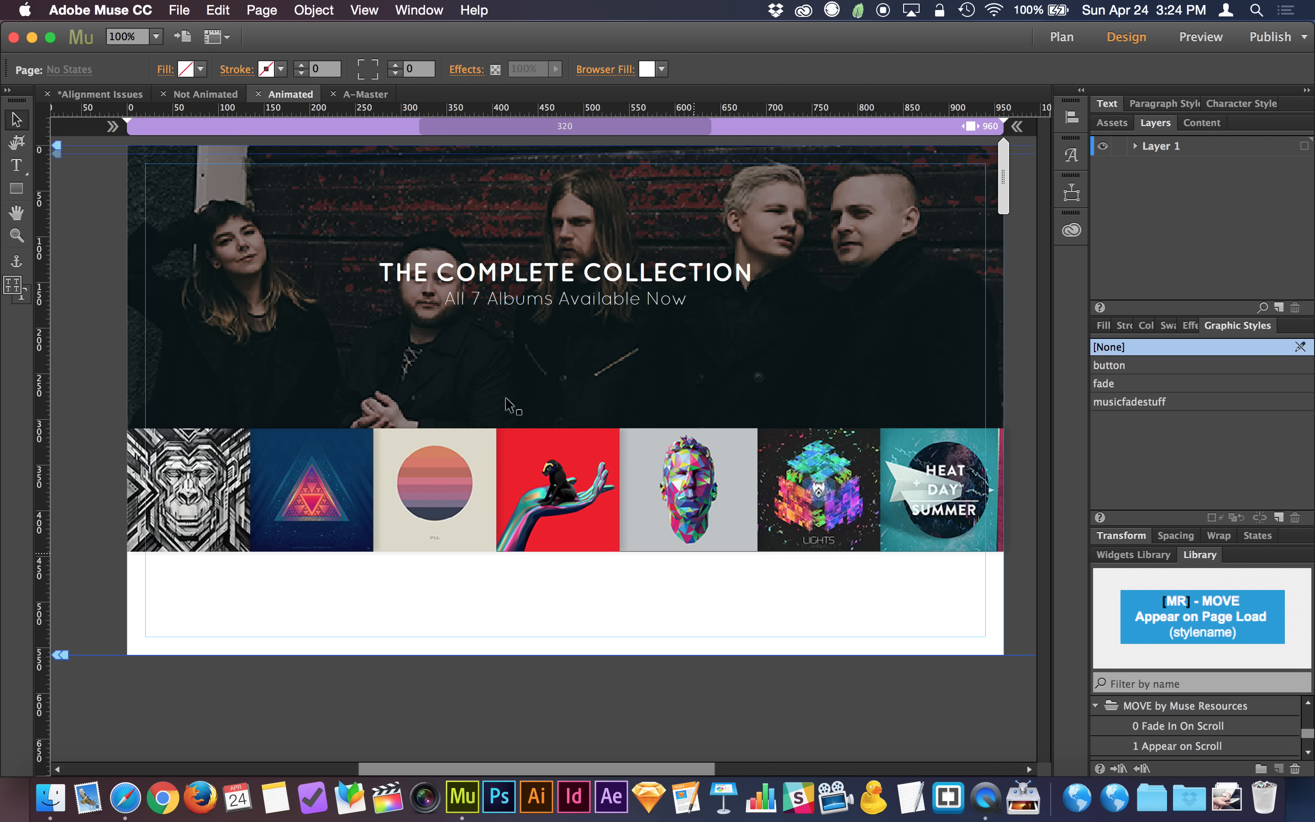
left_click(372, 97)
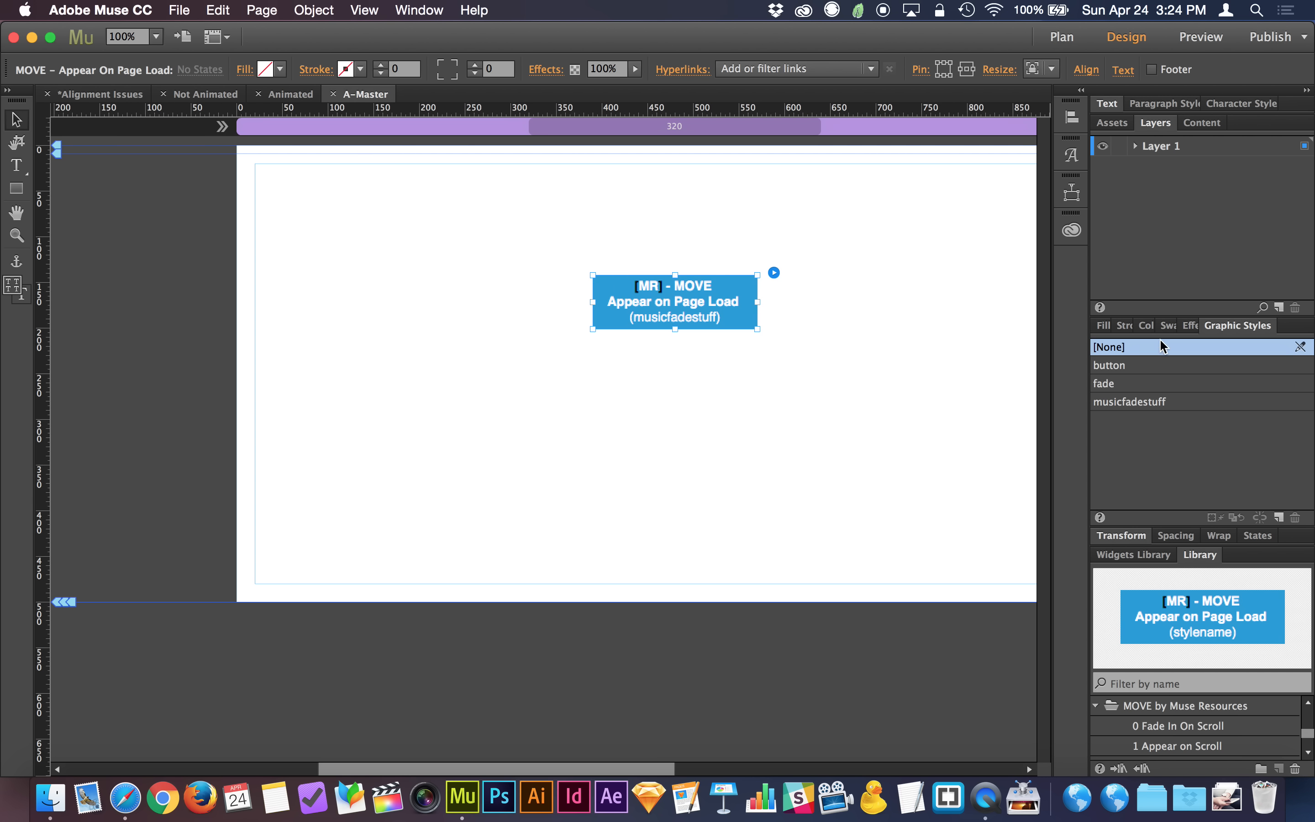
left_click(1244, 325)
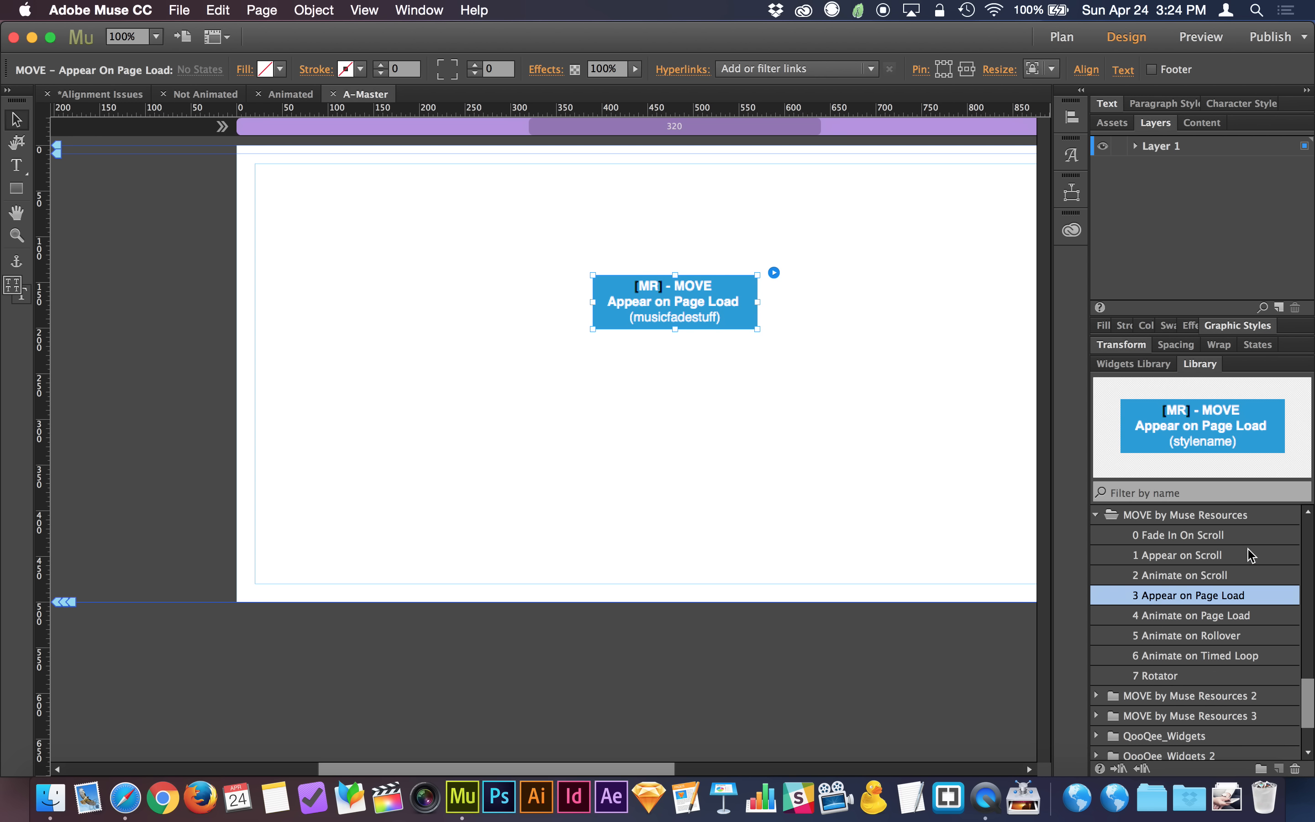
left_click(867, 457)
left_click(756, 323)
left_click(774, 273)
left_click(950, 434)
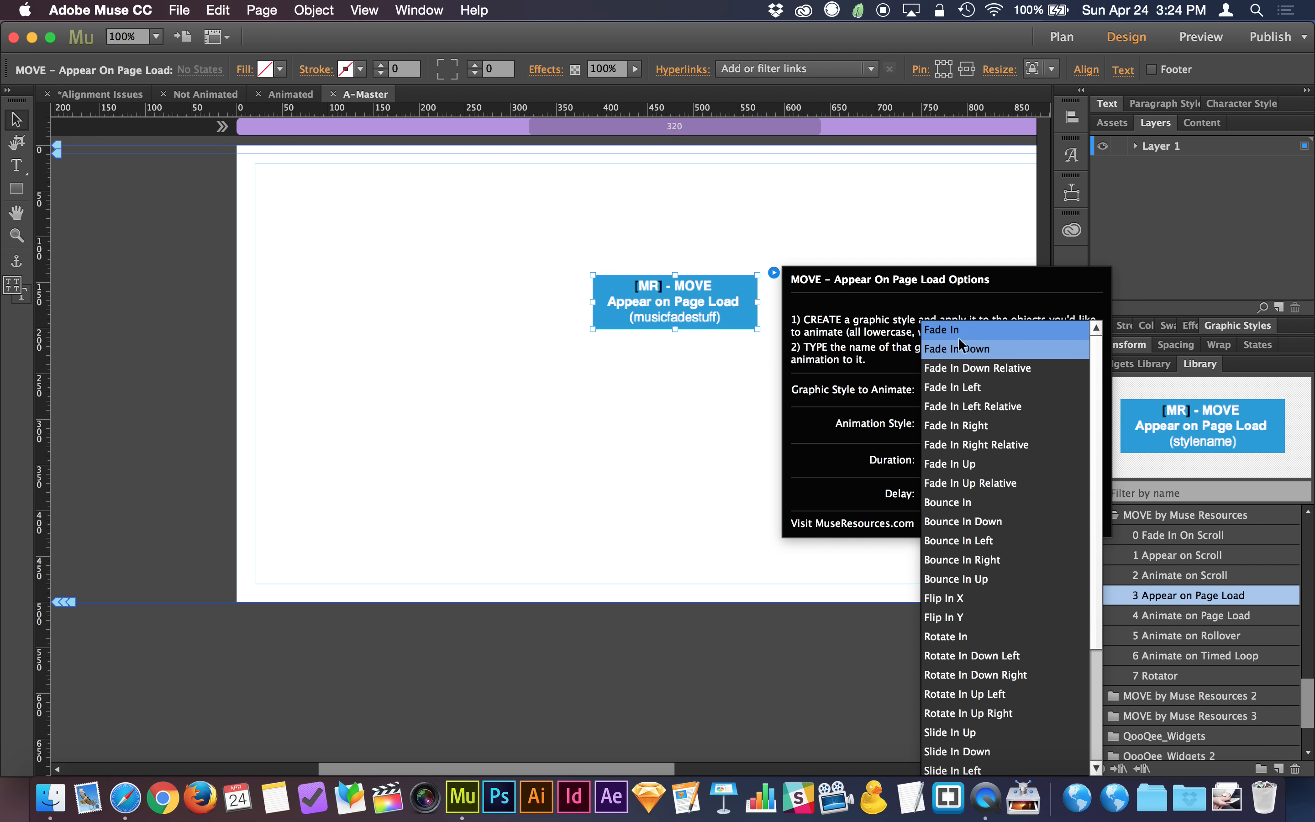
left_click(687, 361)
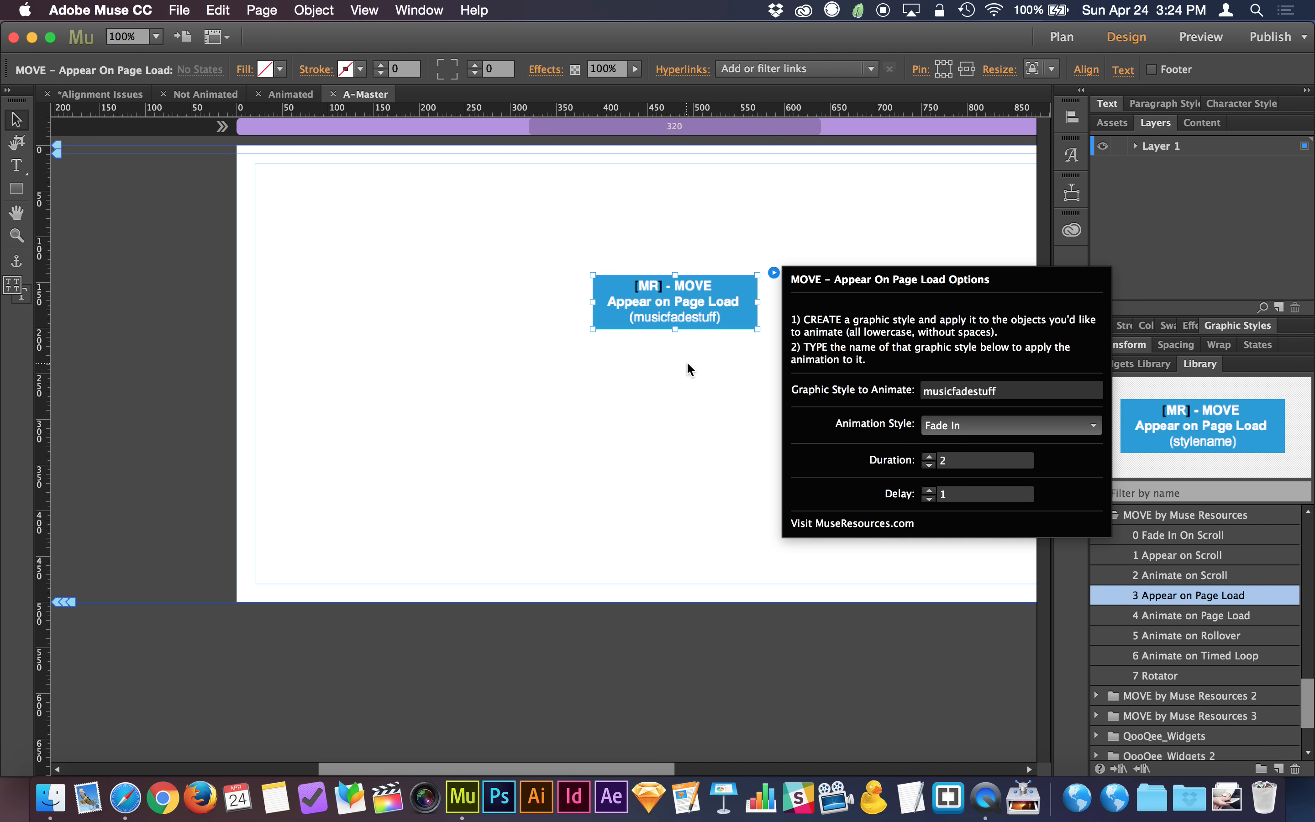
left_click(669, 367)
left_click(666, 368)
Preview the Animated page in the browser to check its page-load fade, and close the preview
left_click(291, 94)
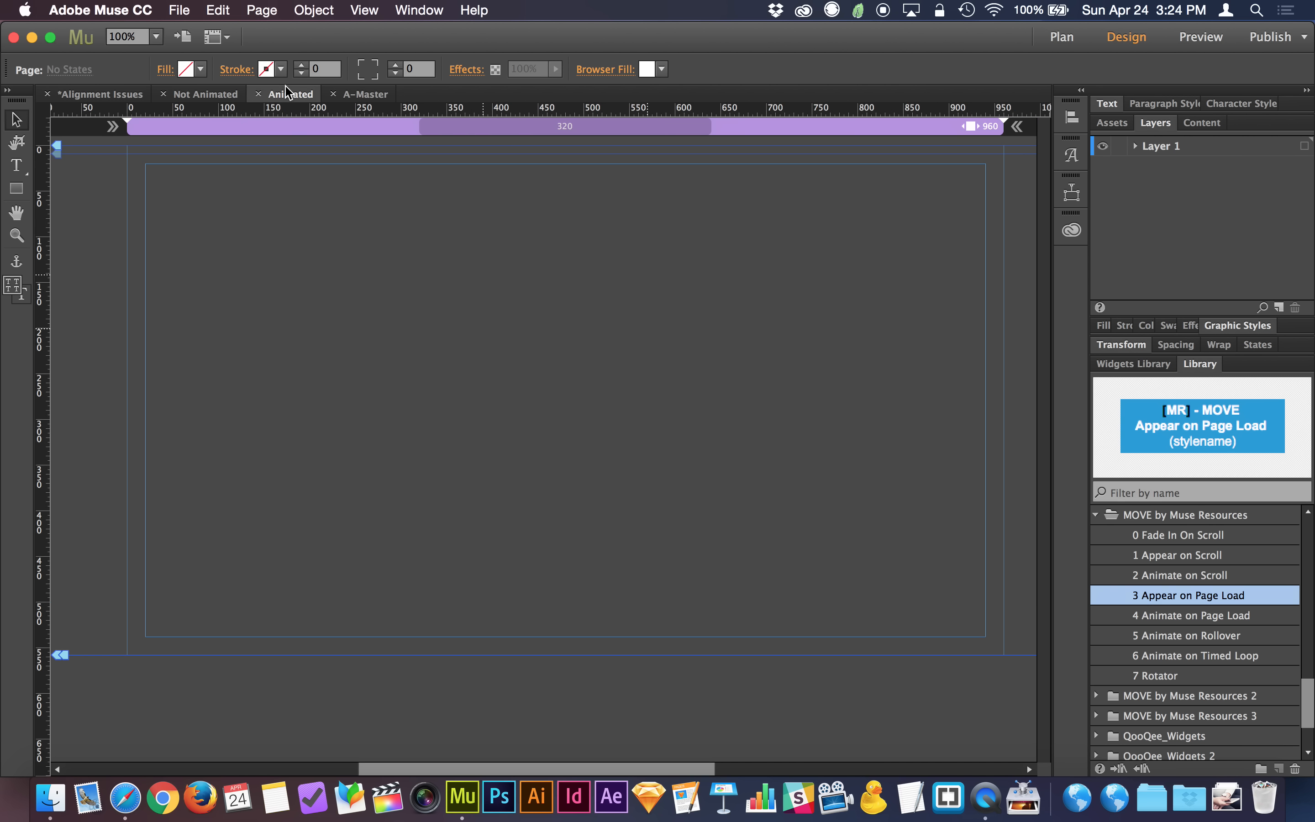
key("super+alt+e")
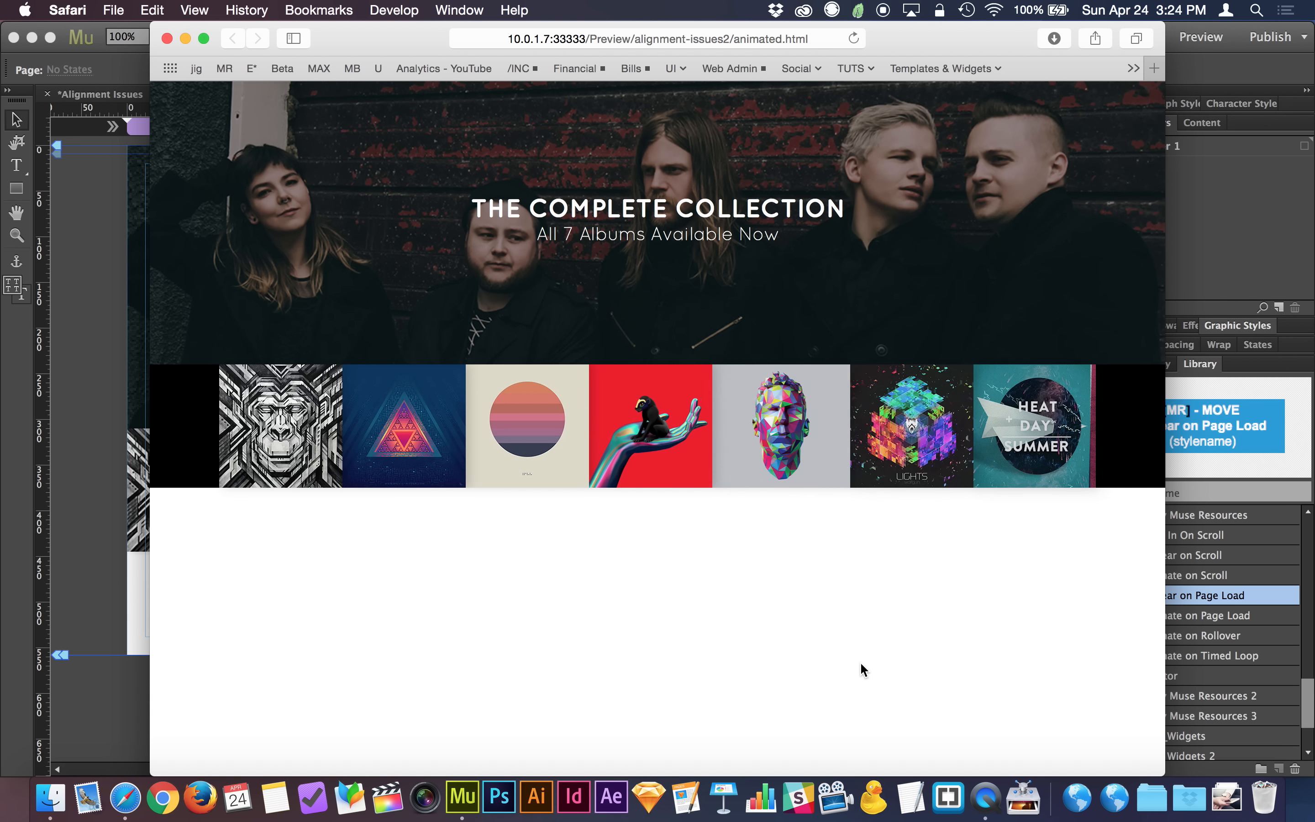
key("super+w")
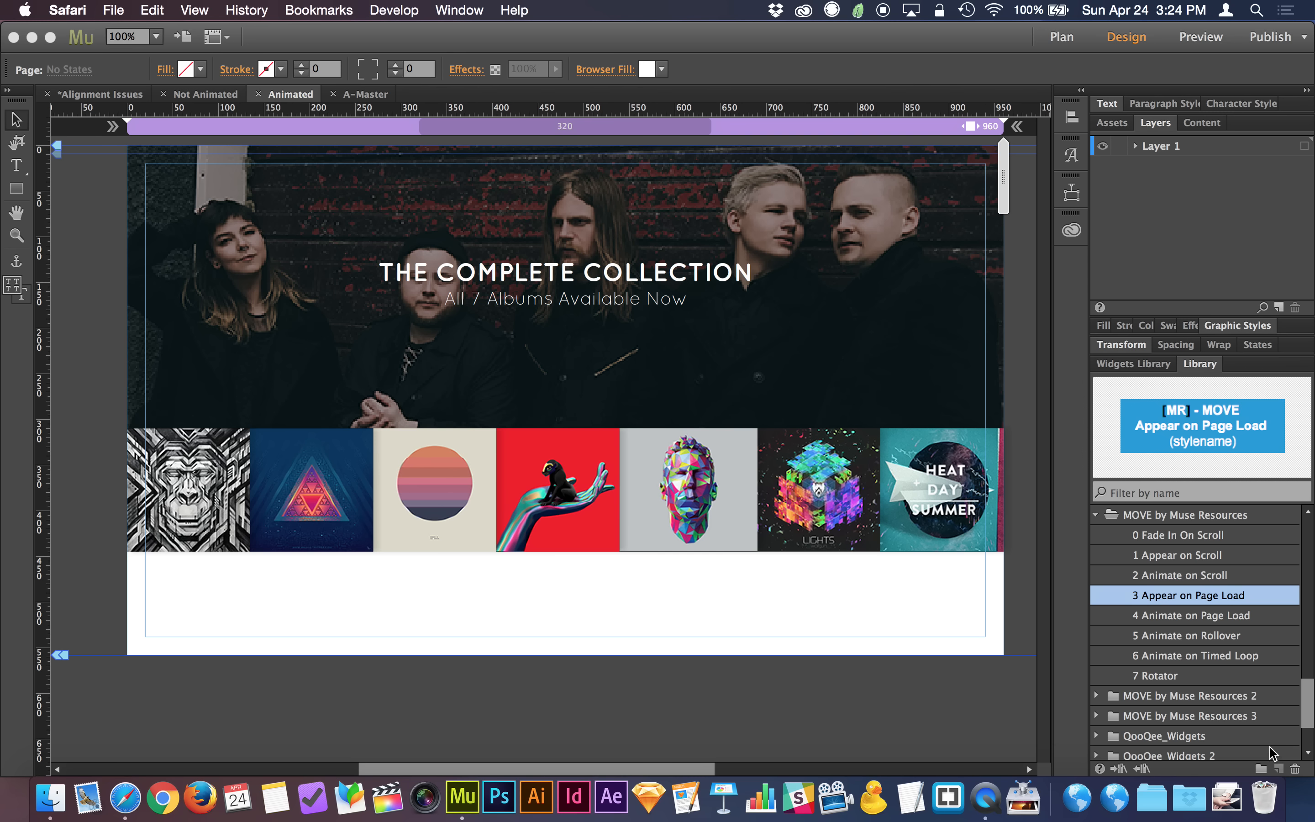
Switch to the moveformuse.com page in Safari and look through the MOVE widget descriptions and purchase section
left_click(1075, 797)
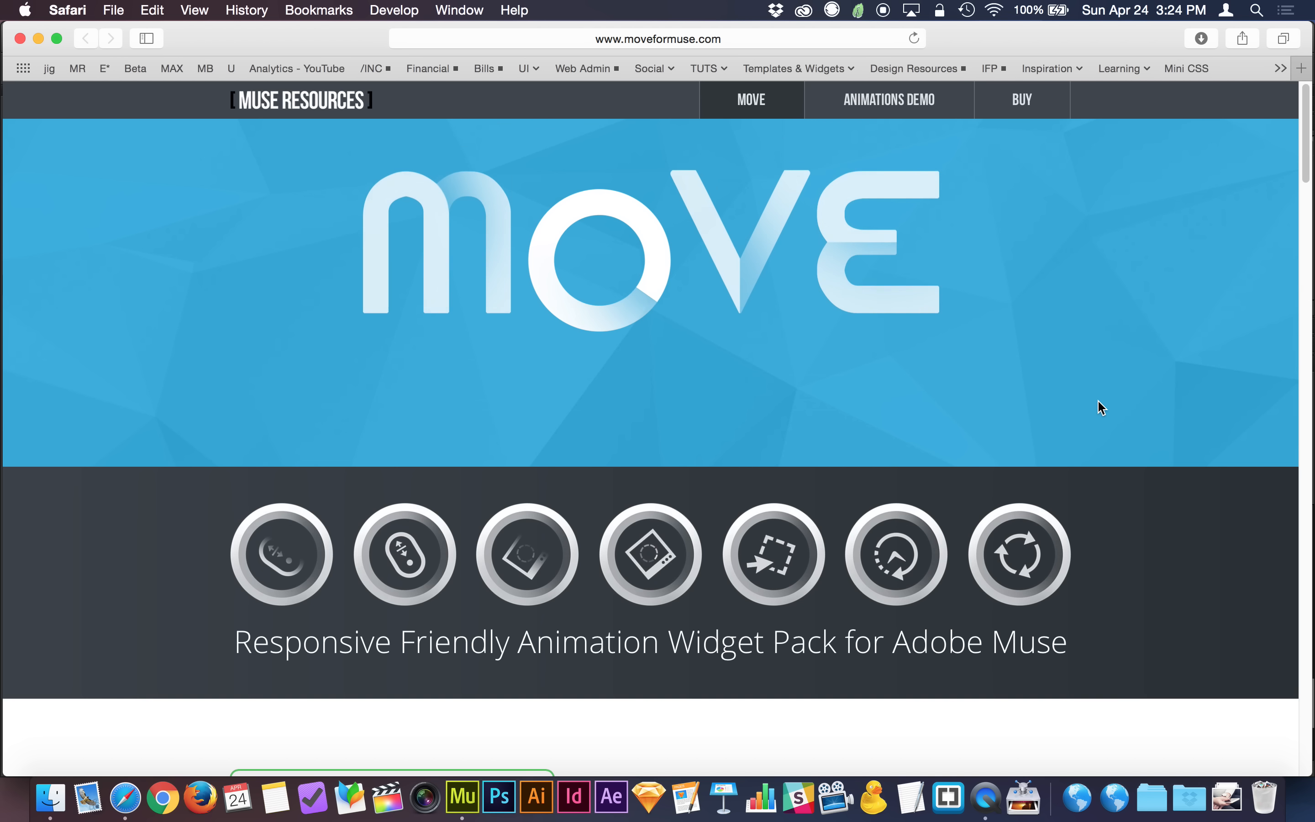
scroll(1098, 408, "down", 15)
scroll(1118, 496, "down", 20)
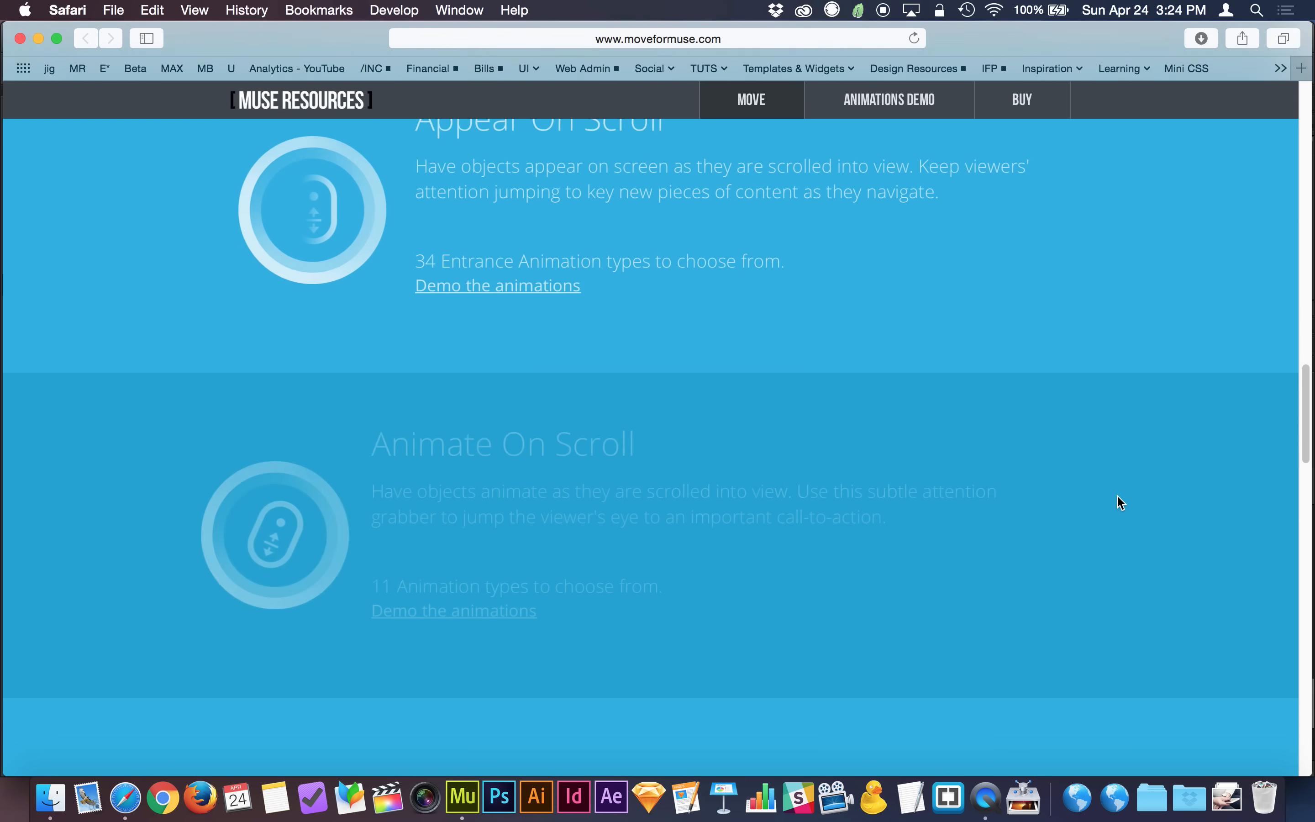
scroll(1118, 502, "down", 10)
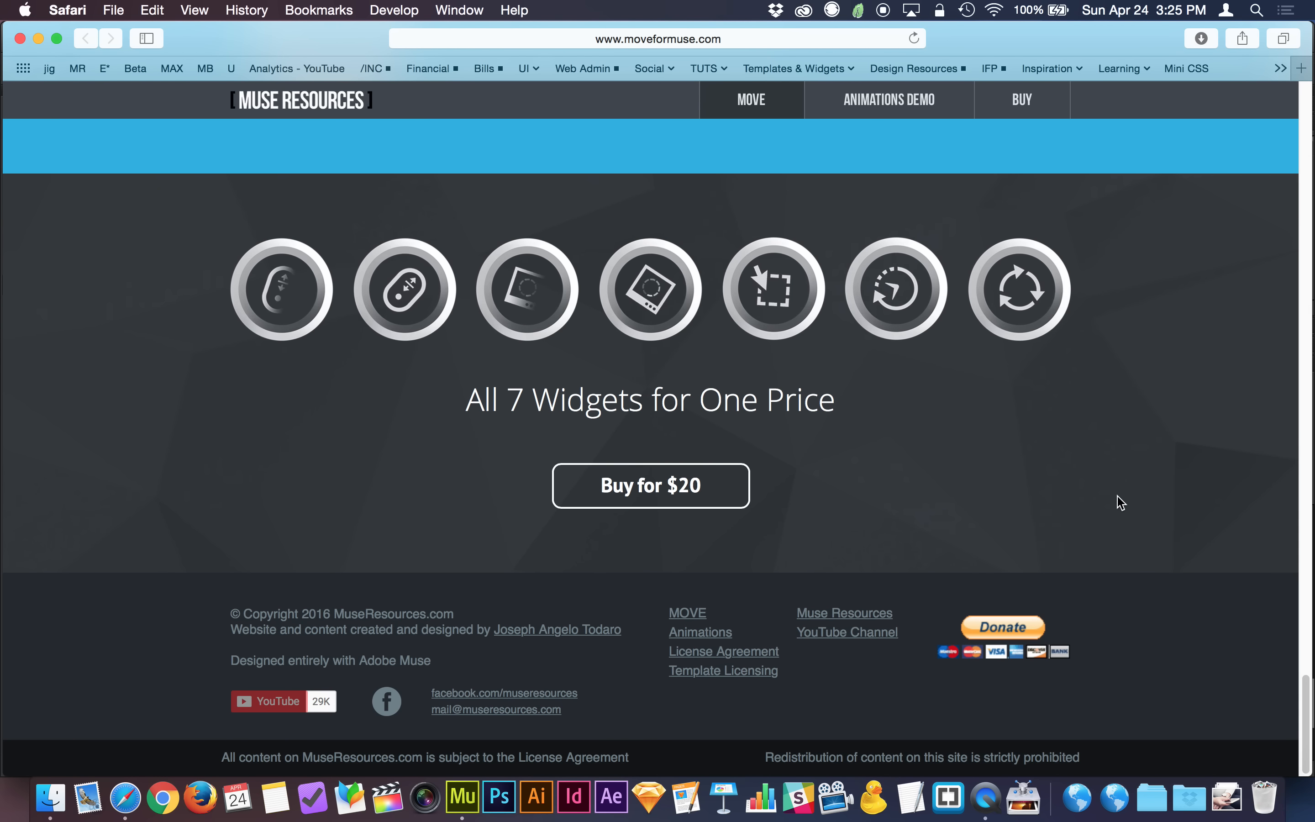
scroll(1120, 503, "up", 10)
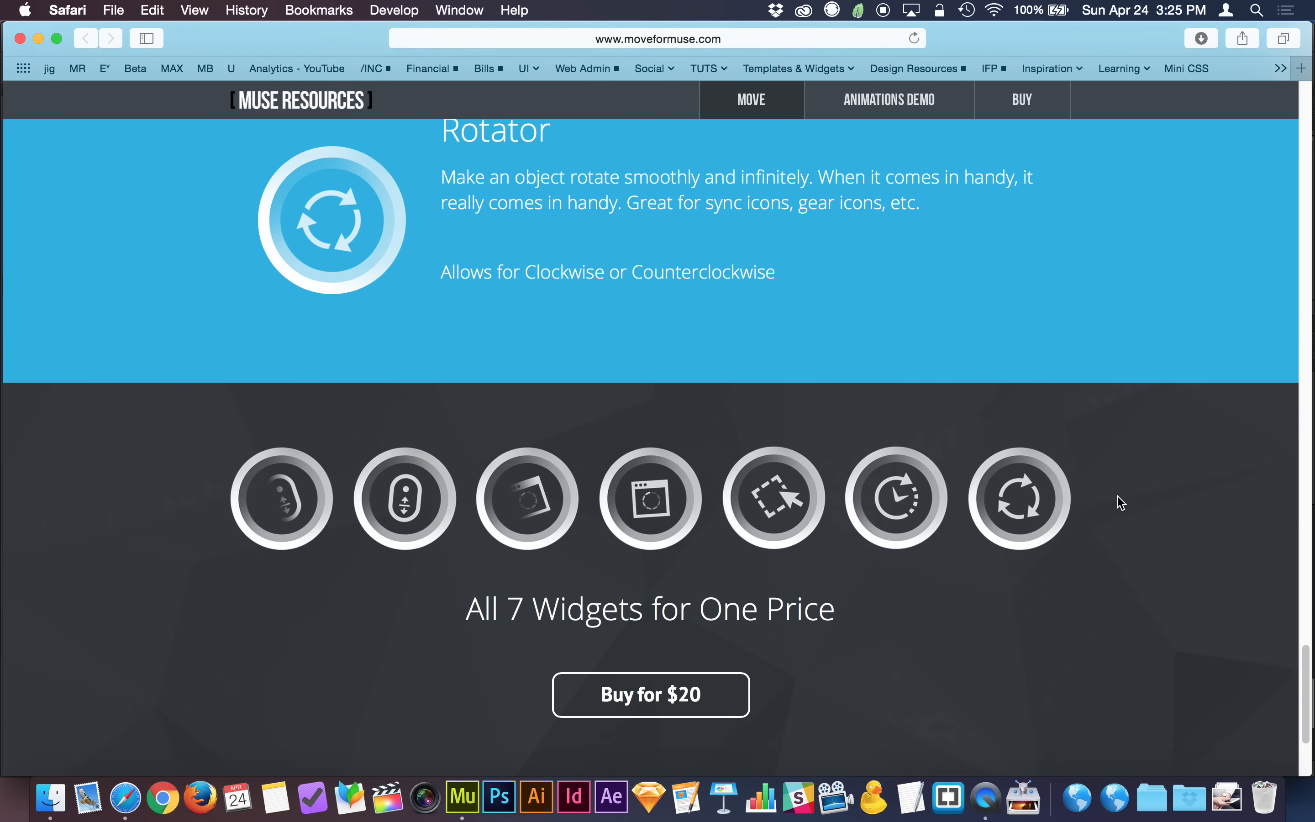
scroll(1118, 497, "up", 10)
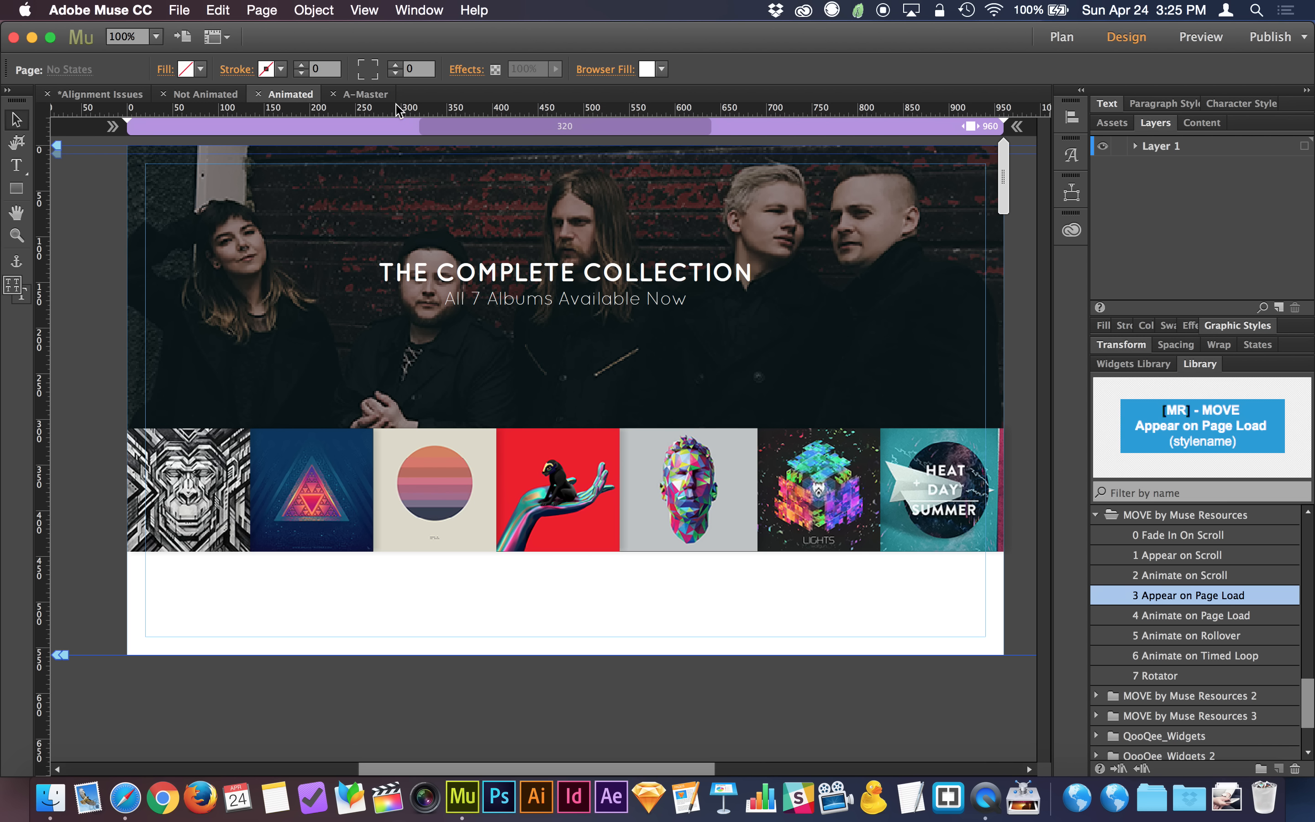
View the Appear on Page Load widget on the A-Master page and return to the Animated page
left_click(379, 100)
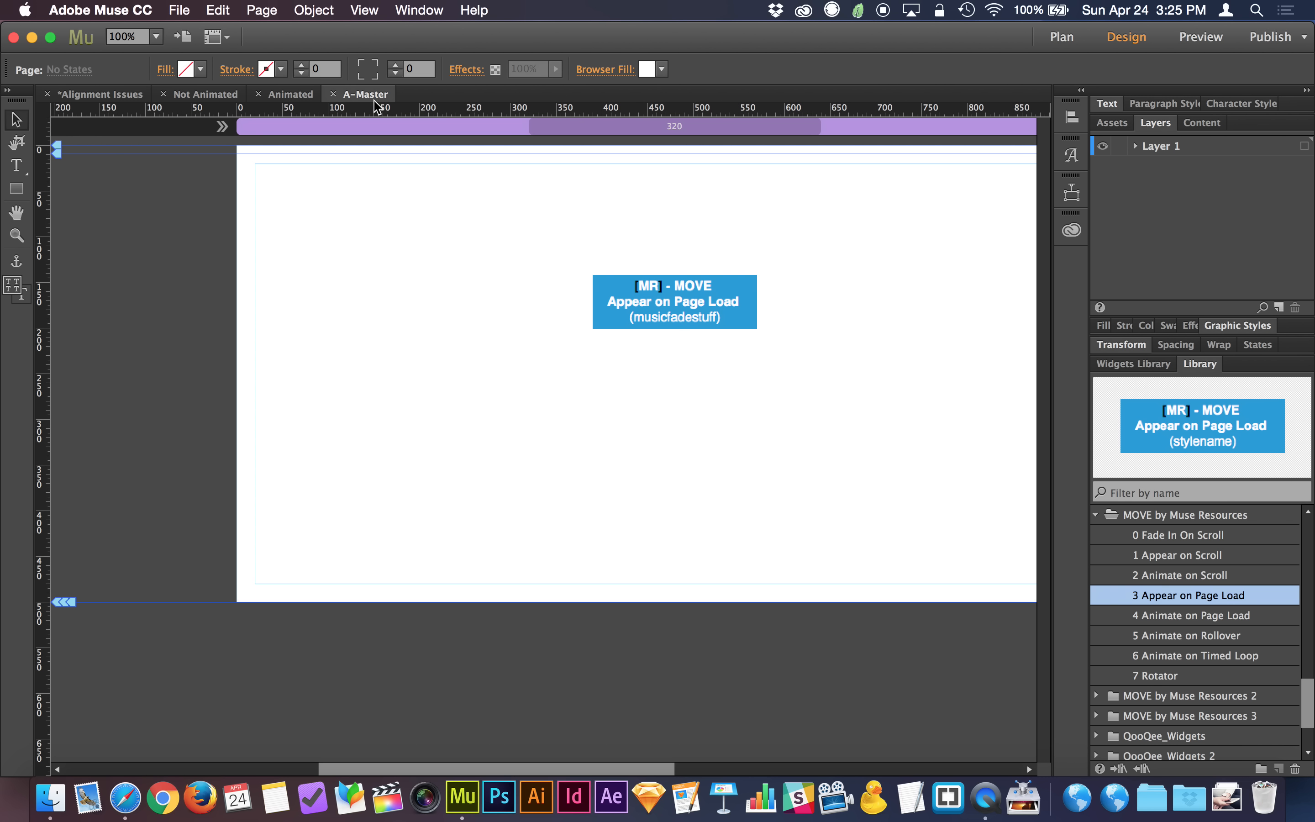
left_click(308, 101)
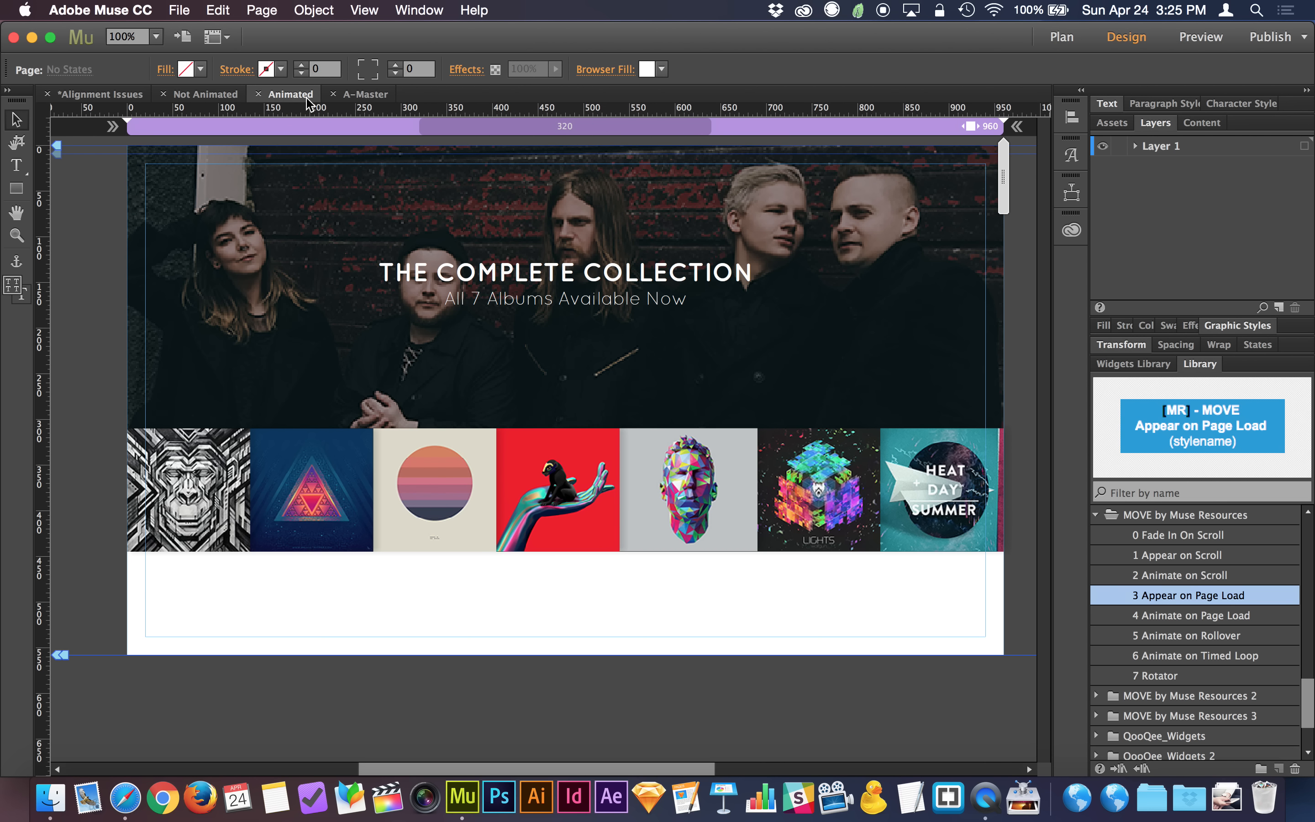